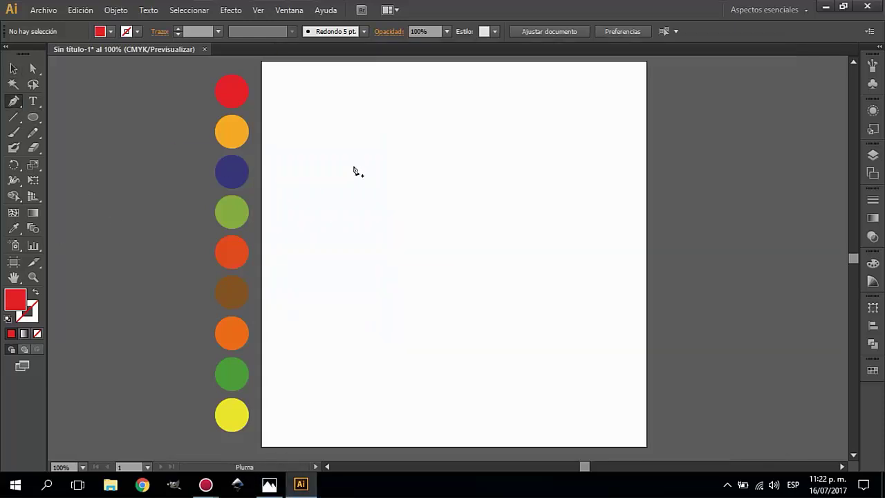
# Draw a curved four-corner band near the top of the artboard with the Pen tool.
pyautogui.click(353, 168)
pyautogui.moveTo(557, 168)
pyautogui.mouseDown()
pyautogui.moveTo(650, 122)
pyautogui.moveTo(662, 136)
pyautogui.mouseUp()
pyautogui.keyDown('ctrl'); pyautogui.click(310, 250); pyautogui.keyUp('ctrl')
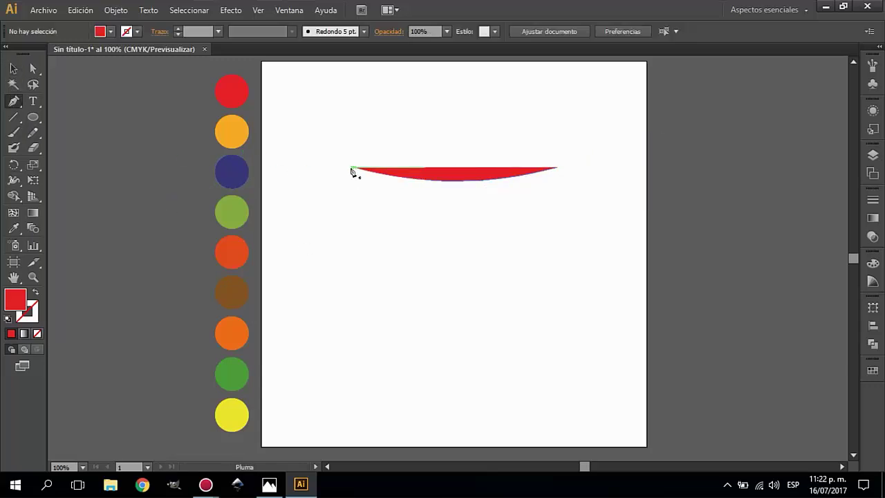
pyautogui.moveTo(354, 168); pyautogui.dragTo(368, 144)
pyautogui.click(367, 140)
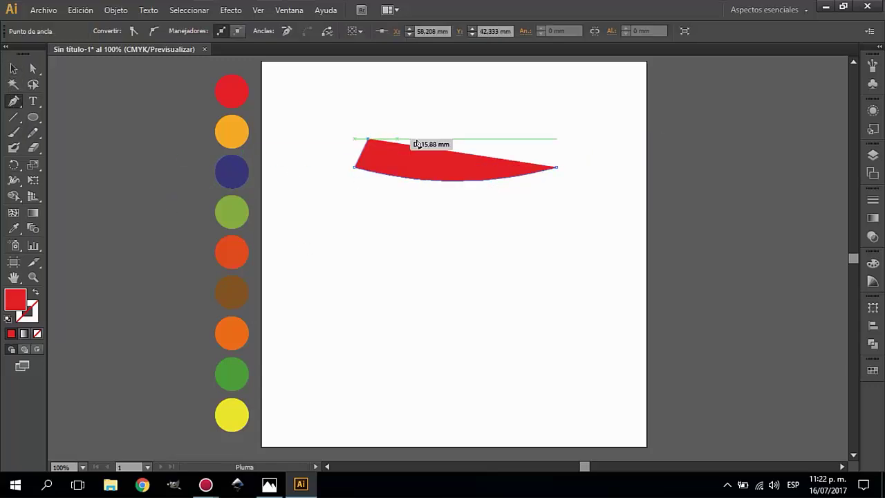
pyautogui.moveTo(544, 139)
pyautogui.mouseDown()
pyautogui.moveTo(568, 172)
pyautogui.moveTo(558, 172)
pyautogui.mouseUp()
pyautogui.keyDown('ctrl'); pyautogui.click(188, 189); pyautogui.keyUp('ctrl')
pyautogui.moveTo(543, 141); pyautogui.dragTo(560, 170)
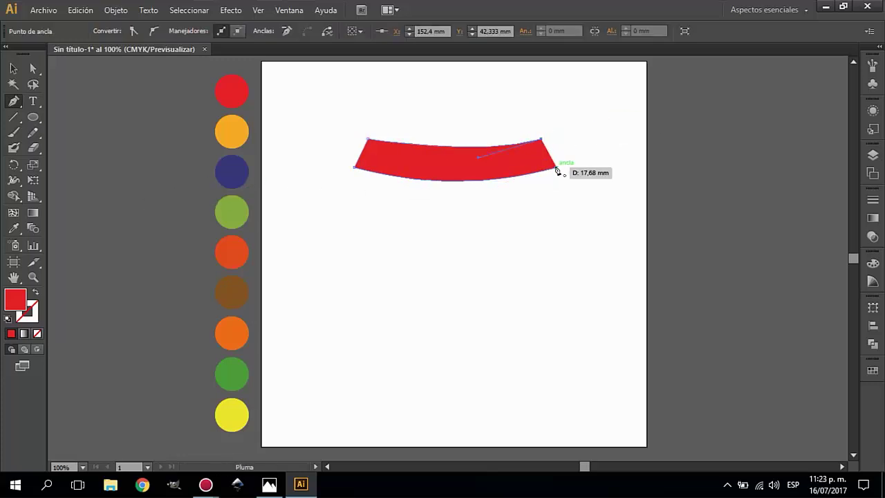
pyautogui.press('v')
pyautogui.click(411, 161)
# Fill the band with the brown swatch using the Eyedropper.
pyautogui.hotkey('alt', 'Tab')
pyautogui.hotkey('alt', 'Tab')
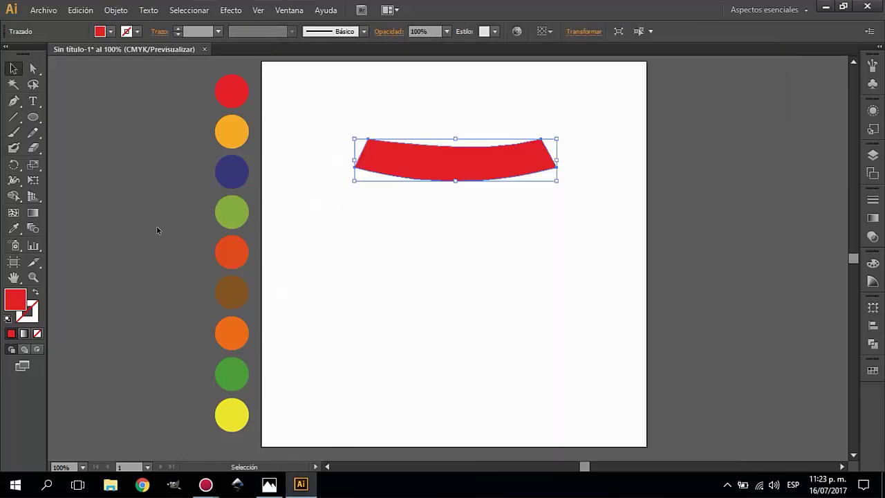
pyautogui.press('i')
pyautogui.click(13, 68)
# Nudge the band's top-left and top-right corners slightly inward.
pyautogui.press('a')
pyautogui.click(541, 140)
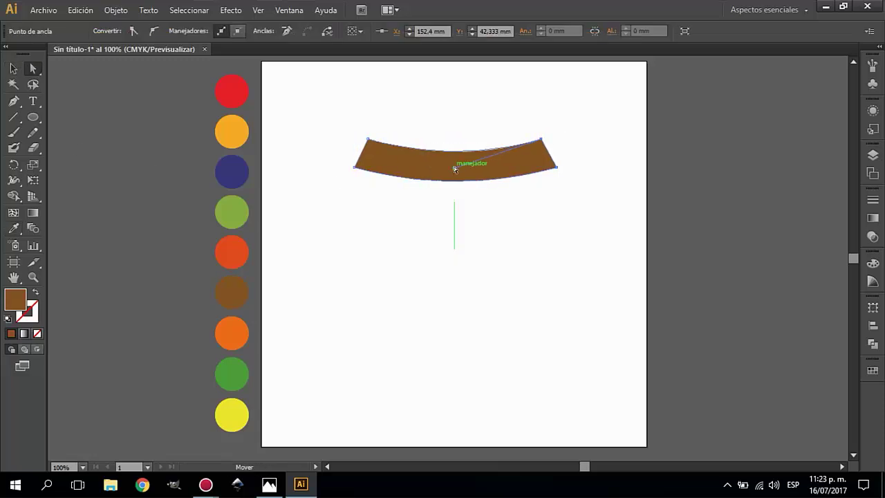
pyautogui.hotkey('ctrl', 'shift', 'a')
pyautogui.hotkey('alt', 'Tab')
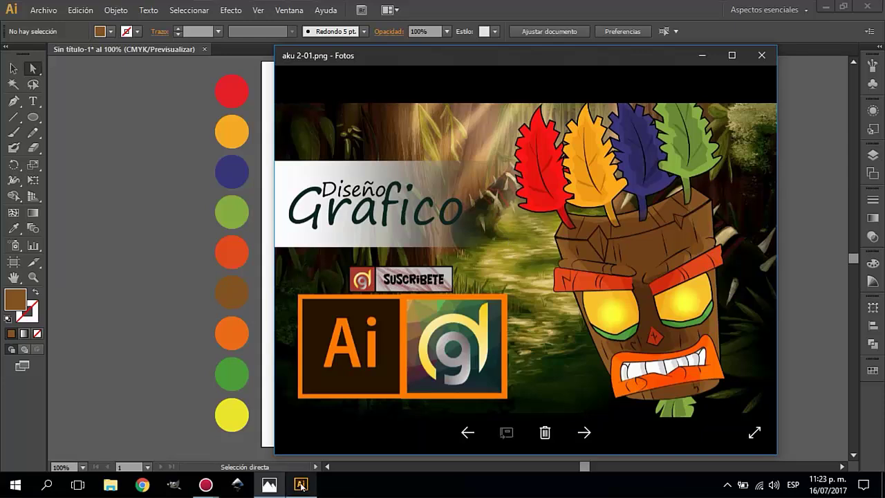
pyautogui.click(300, 485)
pyautogui.moveTo(366, 139); pyautogui.dragTo(370, 142)
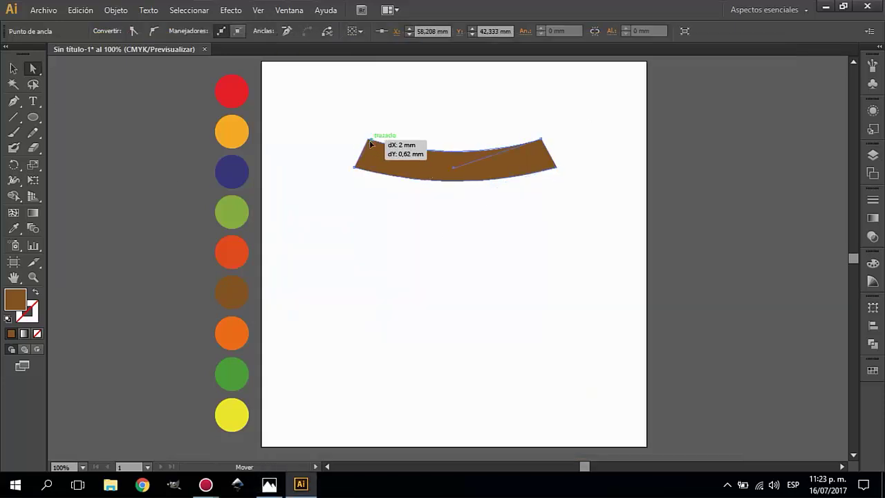
pyautogui.moveTo(540, 140); pyautogui.dragTo(537, 141)
pyautogui.click(352, 181)
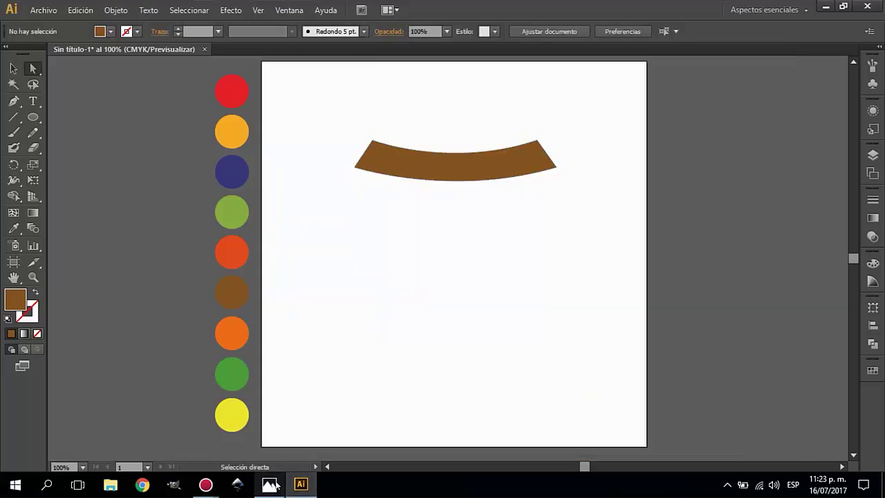
# Start a vertical path below the band, then undo and discard it.
pyautogui.press('p')
pyautogui.click(356, 170)
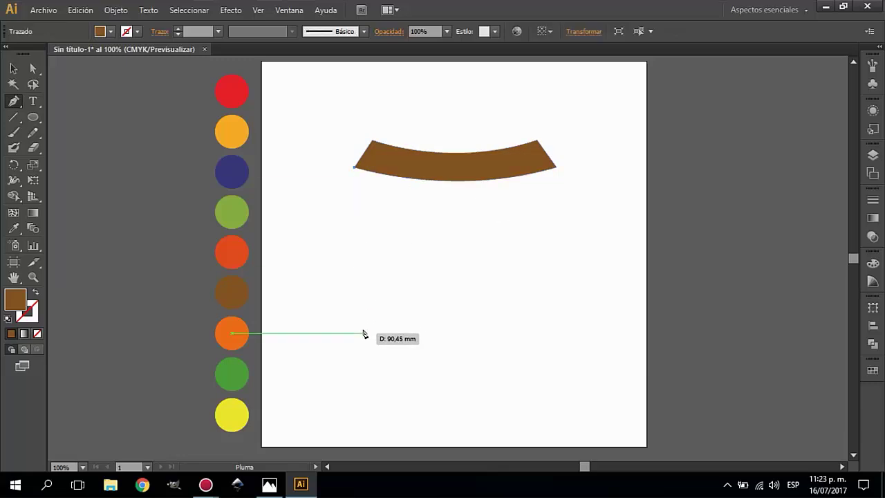
pyautogui.hotkey('alt', 'Tab')
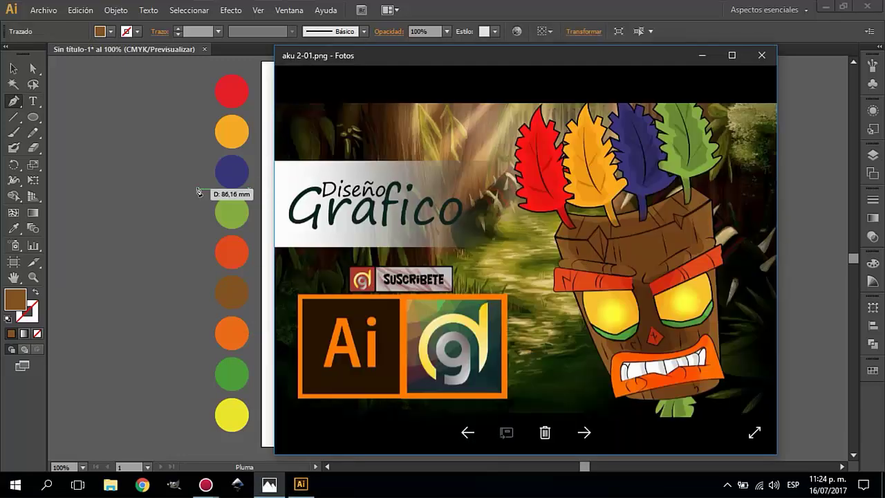
pyautogui.hotkey('alt', 'Tab')
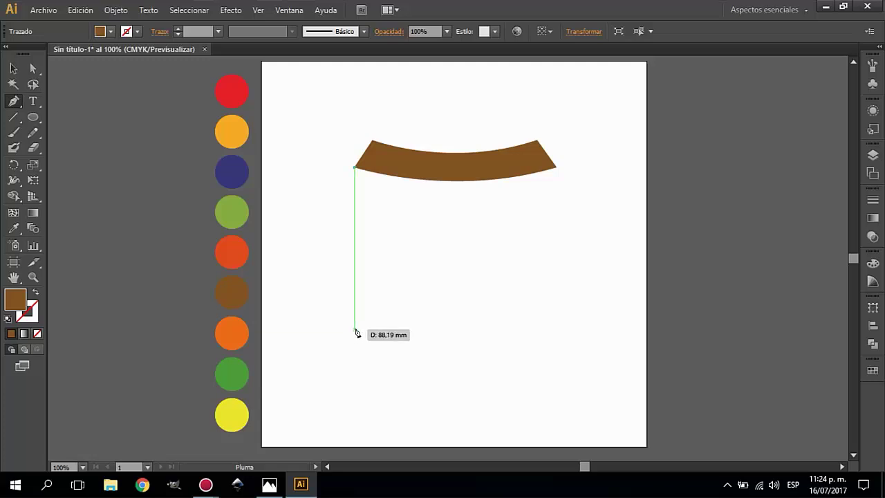
pyautogui.click(354, 329)
pyautogui.moveTo(557, 334); pyautogui.dragTo(573, 241)
pyautogui.hotkey('ctrl', 'z')
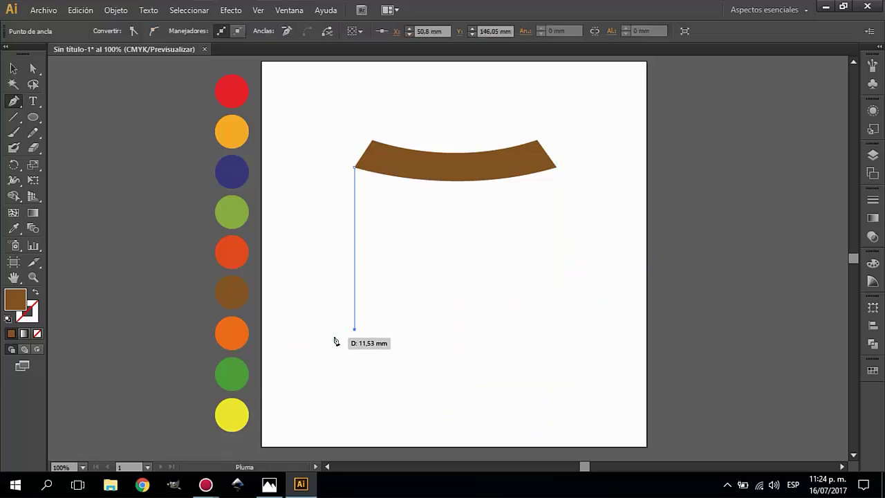
pyautogui.press('Delete')
# Draw a closed face outline from the band's ends with rounded bottom corners.
pyautogui.click(355, 168)
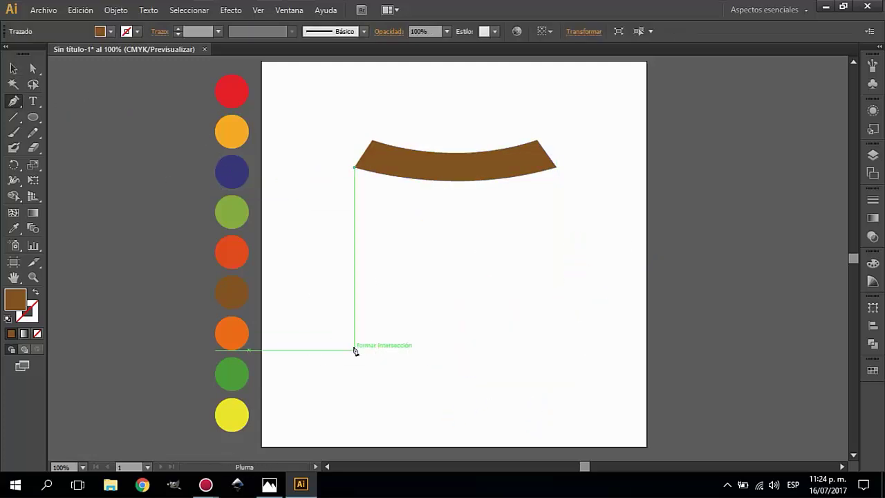
pyautogui.click(355, 351)
pyautogui.moveTo(408, 380); pyautogui.dragTo(453, 381)
pyautogui.click(514, 381)
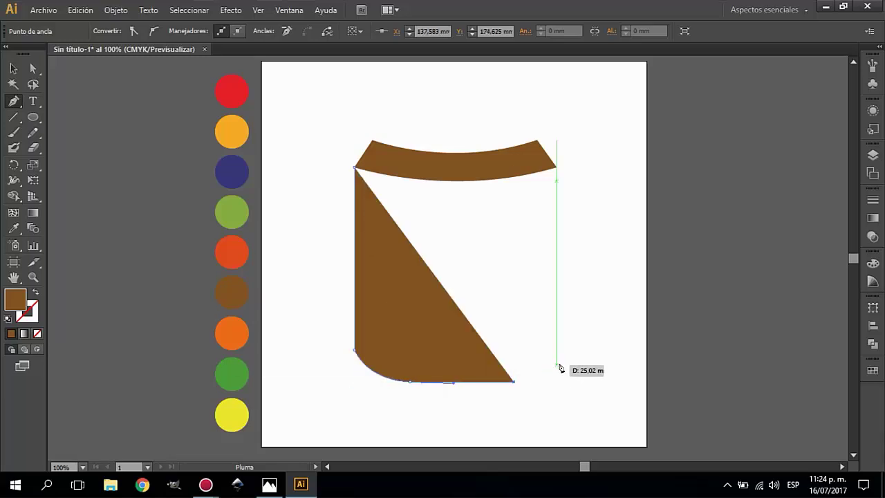
pyautogui.moveTo(557, 348); pyautogui.dragTo(560, 313)
pyautogui.click(557, 167)
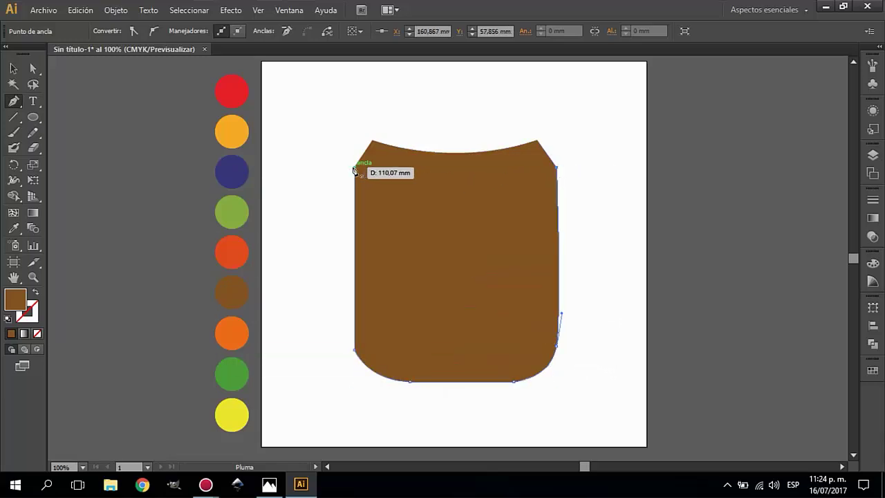
pyautogui.click(353, 168)
pyautogui.press('v')
pyautogui.moveTo(179, 178); pyautogui.dragTo(389, 201)
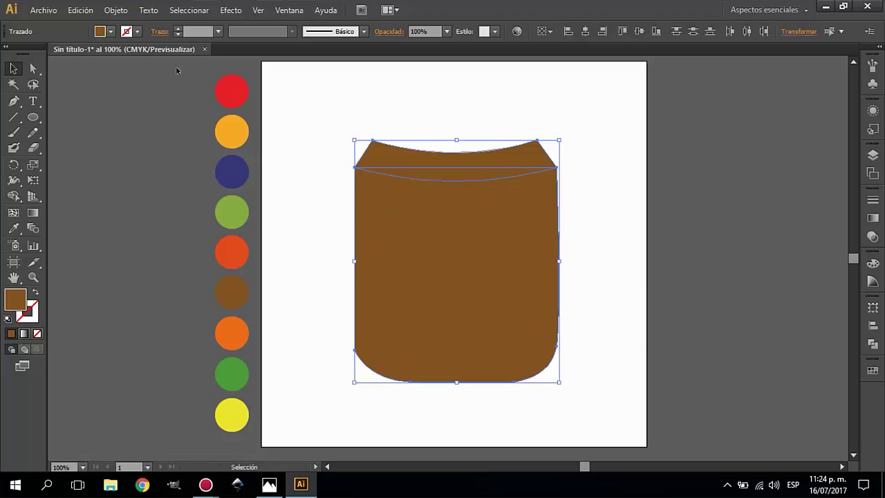
# Give both shapes a 5 pt black stroke and bring the band to the front.
pyautogui.click(138, 31)
pyautogui.click(54, 57)
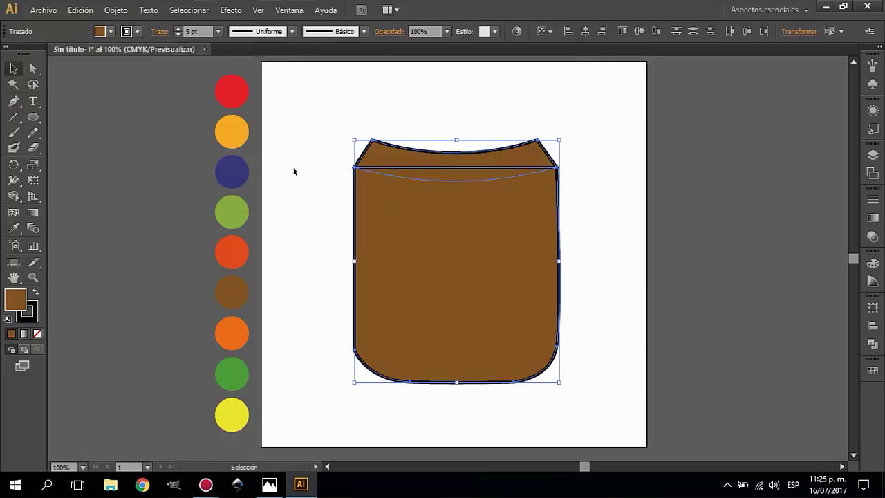
pyautogui.rightClick(420, 154)
pyautogui.click(615, 338)
pyautogui.click(576, 186)
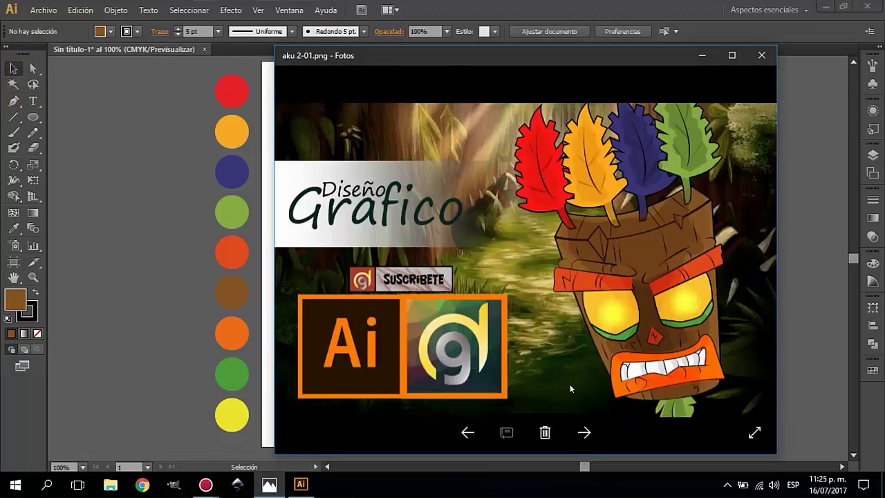
pyautogui.click(295, 487)
# Move the face's lower corners inward to taper it toward a rounded bottom.
pyautogui.press('a')
pyautogui.click(354, 351)
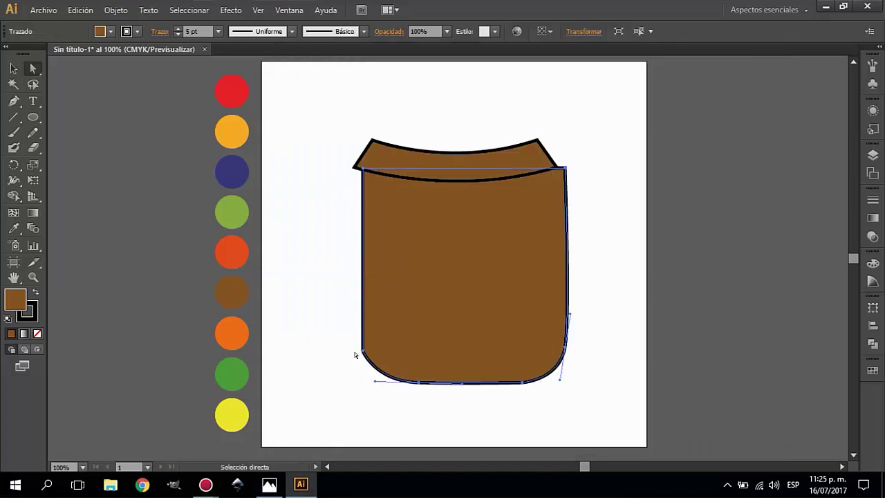
pyautogui.moveTo(354, 351); pyautogui.dragTo(367, 358)
pyautogui.moveTo(557, 344); pyautogui.dragTo(544, 346)
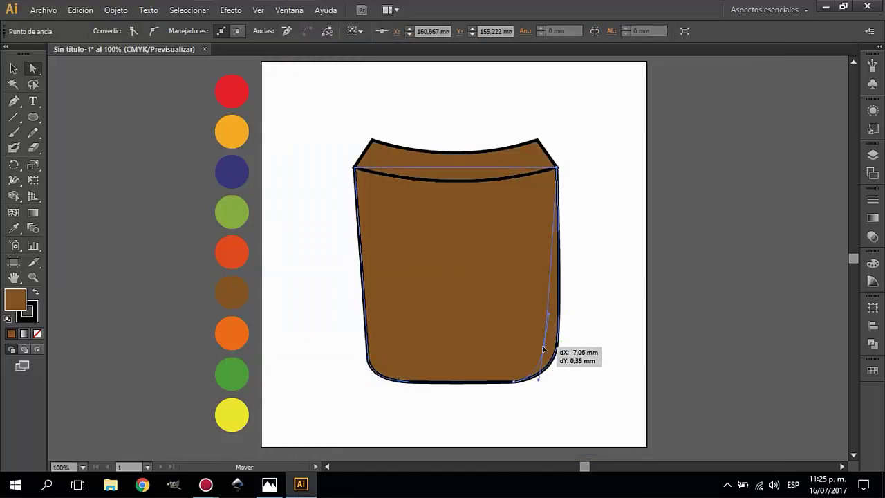
pyautogui.moveTo(368, 358); pyautogui.dragTo(371, 351)
pyautogui.moveTo(410, 381); pyautogui.dragTo(424, 381)
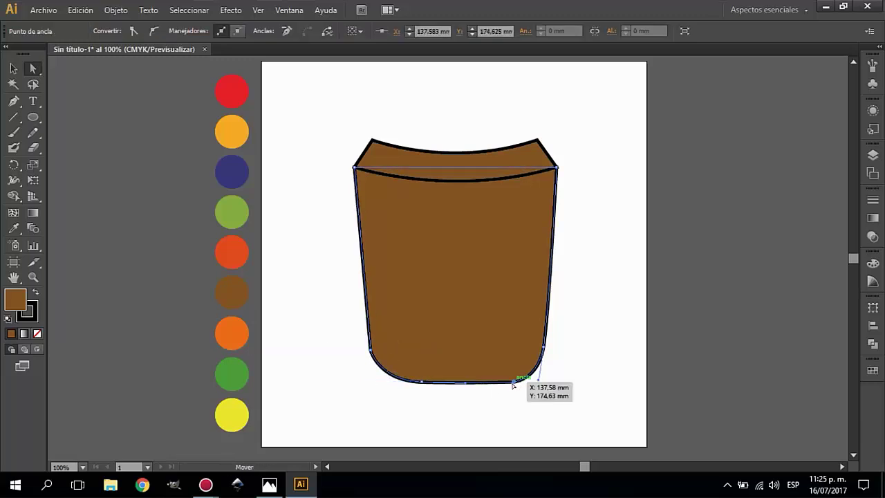
pyautogui.moveTo(509, 376); pyautogui.dragTo(539, 345)
pyautogui.moveTo(370, 351); pyautogui.dragTo(374, 348)
pyautogui.click(322, 346)
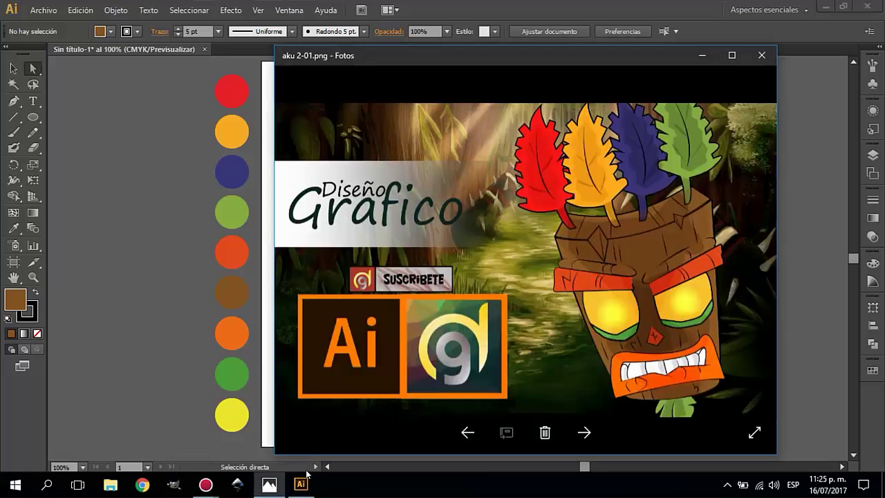
# Apply Width Profile 1 to the outline and move the mask lower on the artboard.
pyautogui.click(456, 286)
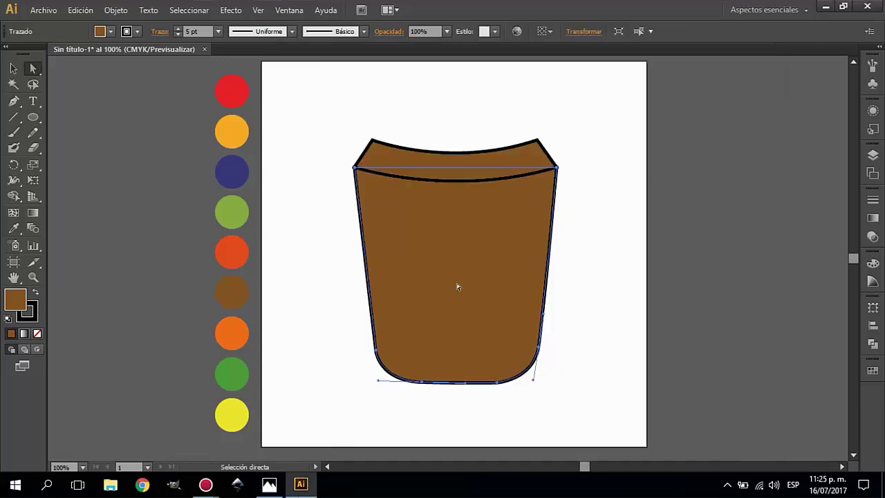
pyautogui.click(293, 32)
pyautogui.click(250, 72)
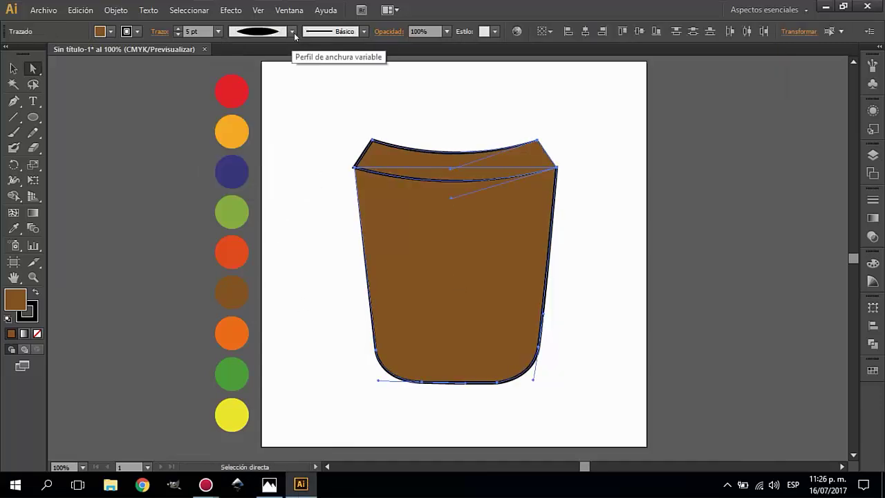
pyautogui.click(293, 32)
pyautogui.click(317, 207)
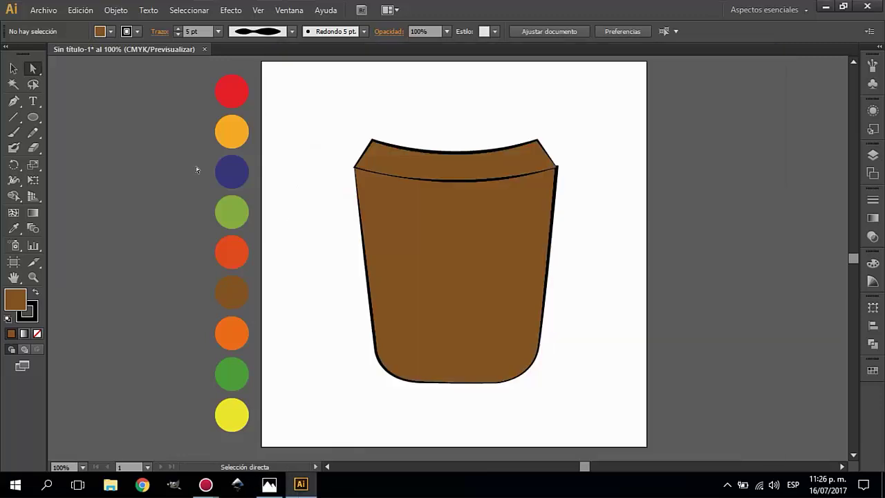
pyautogui.click(466, 206)
pyautogui.moveTo(460, 168); pyautogui.dragTo(460, 206)
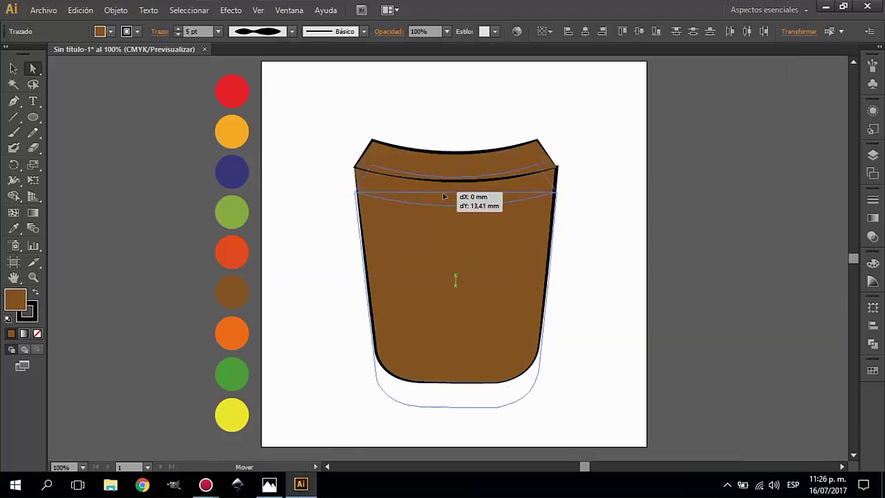
pyautogui.click(557, 162)
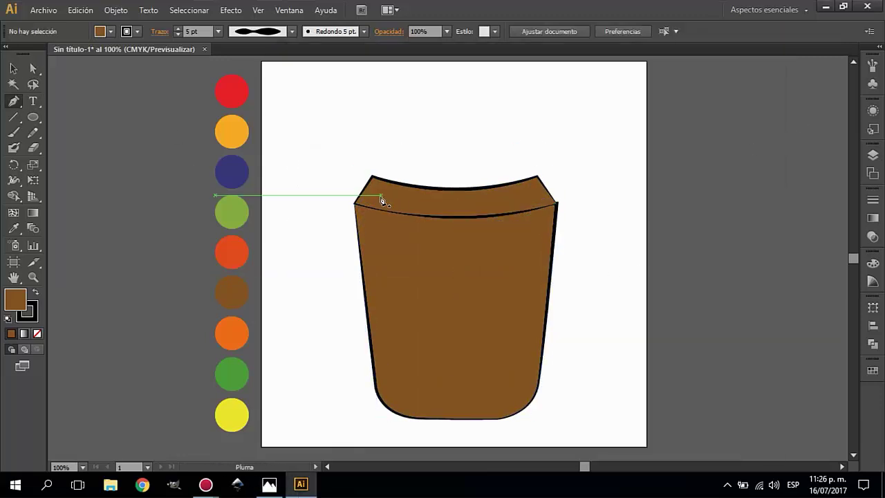
# Curve a feather stem up from the band and notch its left edge to the tip.
pyautogui.moveTo(367, 174); pyautogui.dragTo(354, 165)
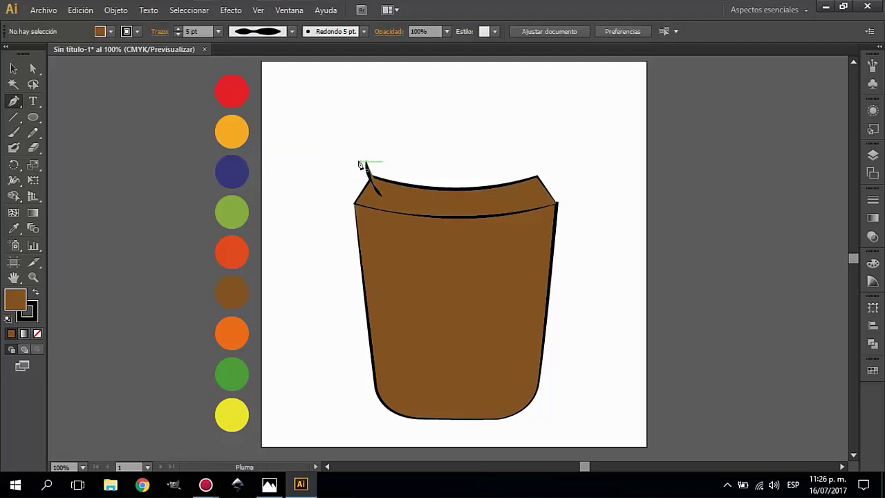
pyautogui.moveTo(366, 172)
pyautogui.mouseDown()
pyautogui.moveTo(331, 154)
pyautogui.moveTo(340, 141)
pyautogui.moveTo(159, 208)
pyautogui.mouseUp()
pyautogui.click(338, 137)
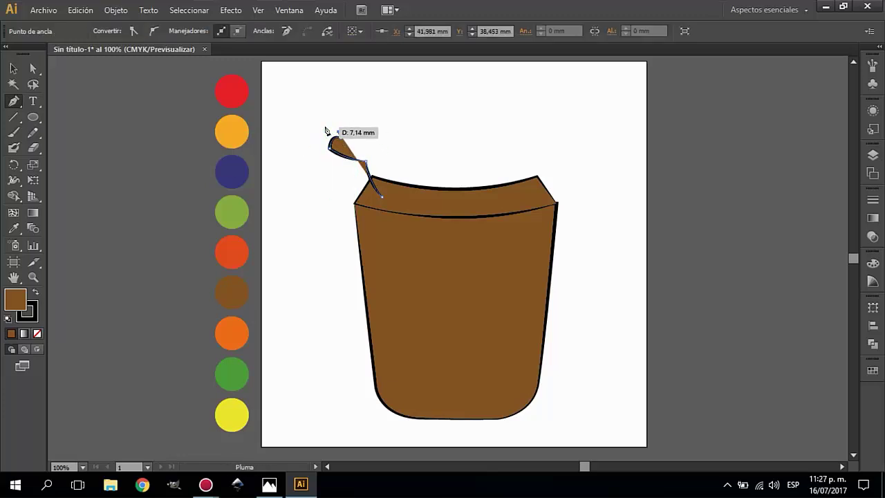
pyautogui.click(337, 119)
pyautogui.click(329, 111)
pyautogui.click(332, 77)
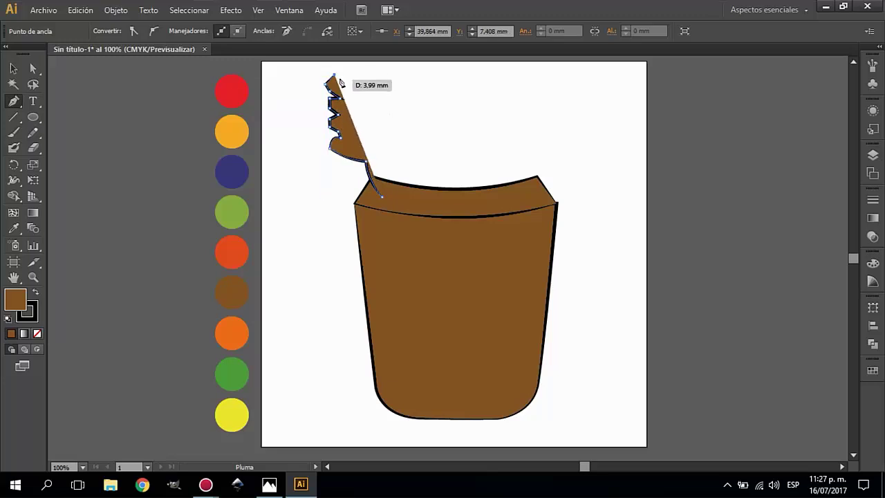
pyautogui.scroll(3, 373, 118)
pyautogui.click(761, 55)
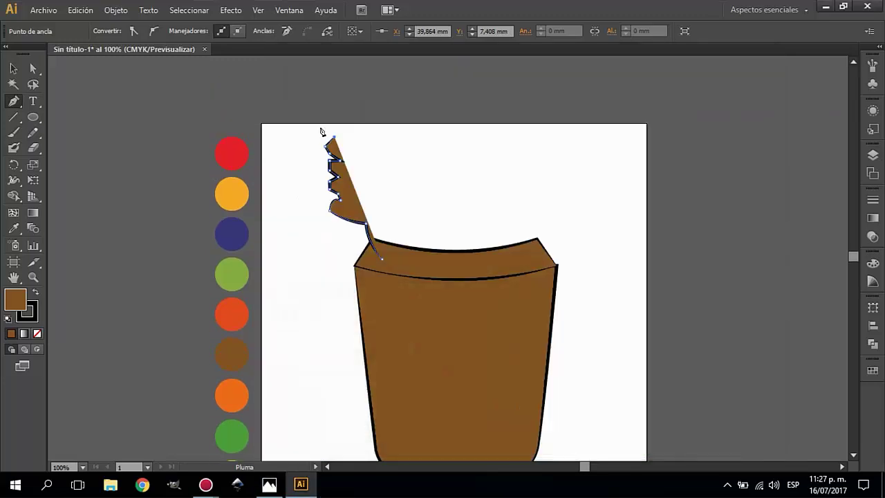
pyautogui.moveTo(323, 130)
pyautogui.mouseDown()
pyautogui.moveTo(344, 106)
pyautogui.moveTo(373, 104)
pyautogui.moveTo(395, 134)
pyautogui.mouseUp()
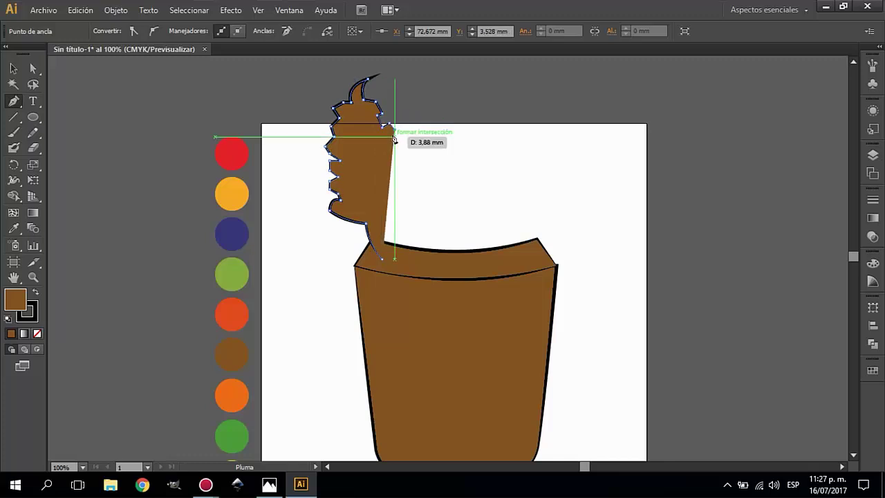
# Add jagged points down the feather's right edge and curve the stem into the mask top.
pyautogui.click(389, 139)
pyautogui.click(393, 147)
pyautogui.click(273, 484)
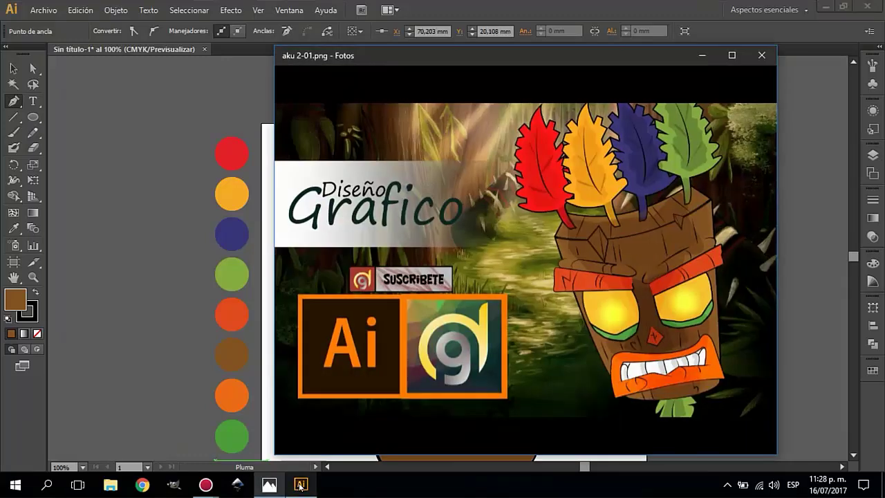
pyautogui.click(270, 484)
pyautogui.moveTo(394, 172); pyautogui.dragTo(401, 174)
pyautogui.click(398, 185)
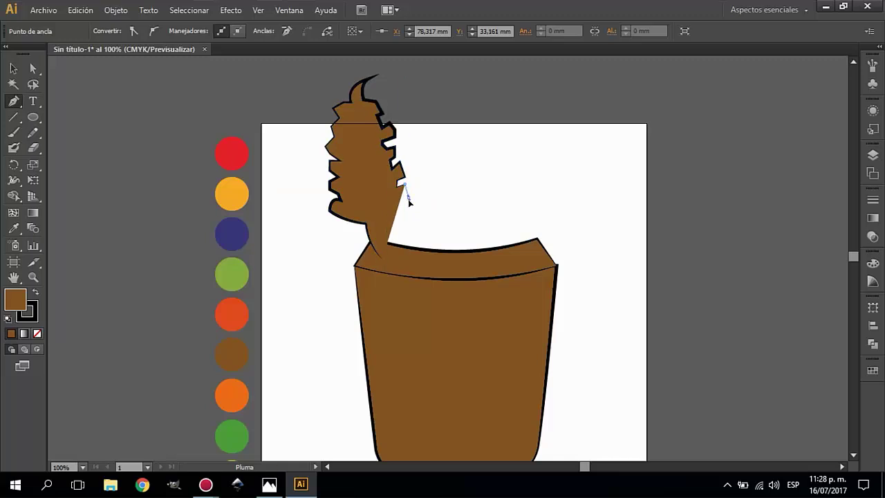
pyautogui.click(402, 205)
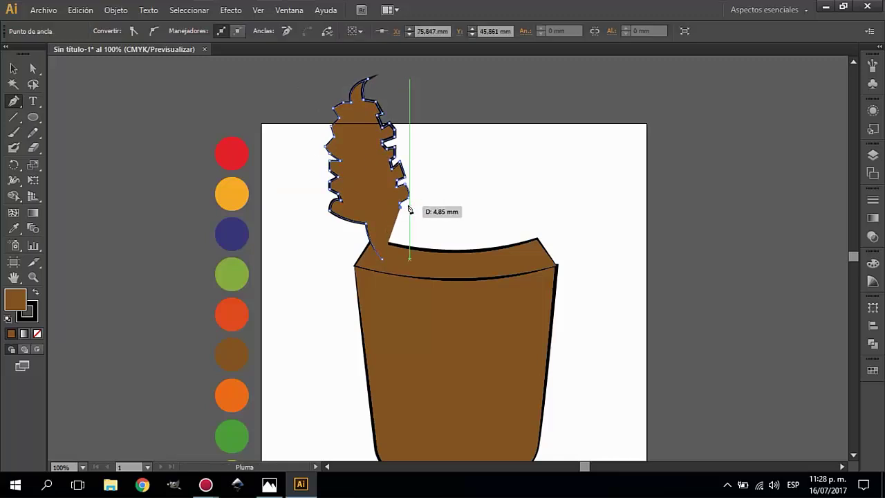
pyautogui.moveTo(381, 224); pyautogui.dragTo(343, 229)
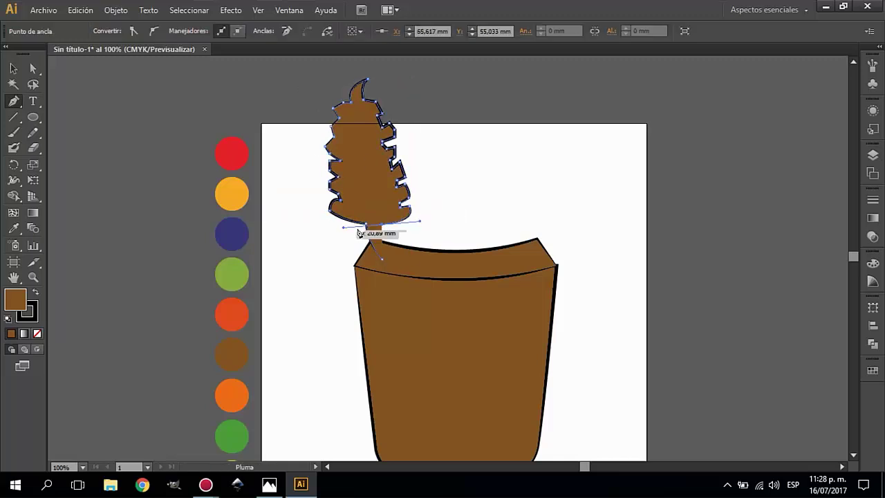
pyautogui.click(381, 224)
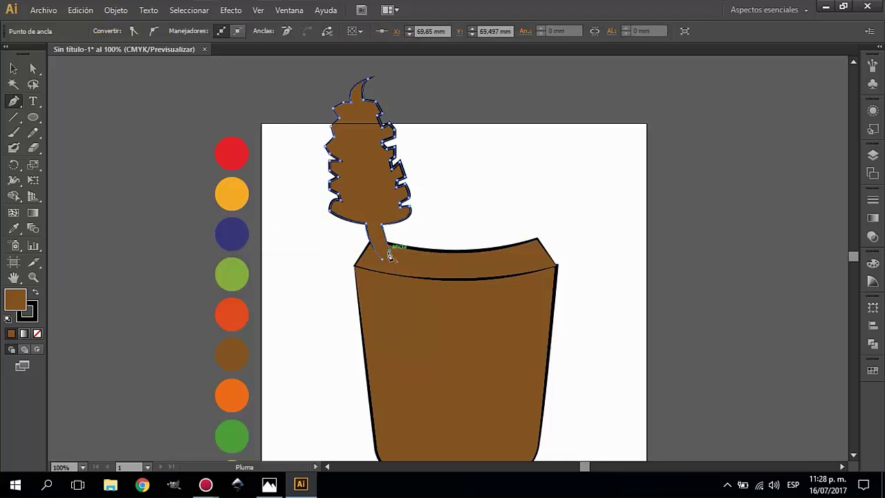
pyautogui.moveTo(382, 258); pyautogui.dragTo(398, 257)
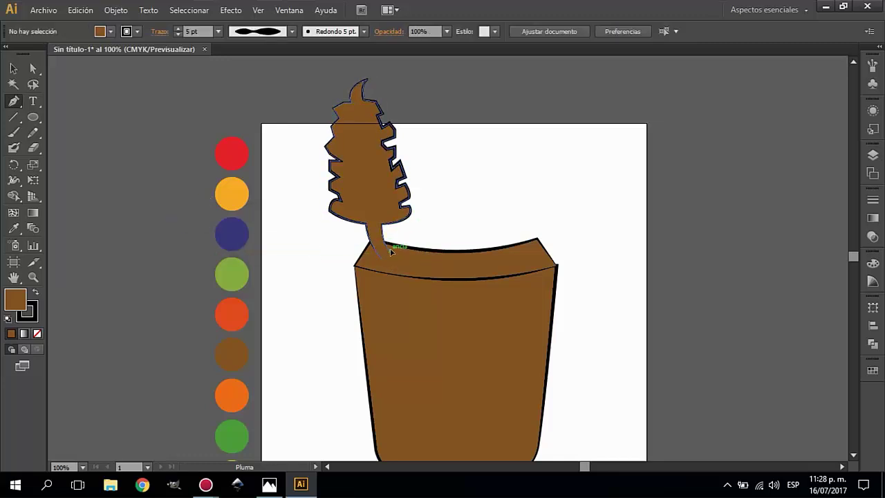
# Fill the feather with the red swatch colour.
pyautogui.press('v')
pyautogui.click(13, 228)
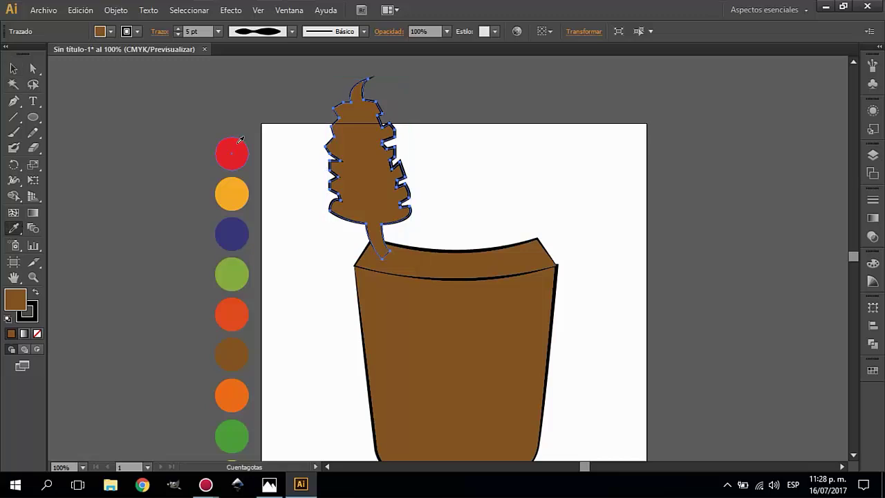
pyautogui.click(235, 160)
pyautogui.press('v')
pyautogui.click(152, 225)
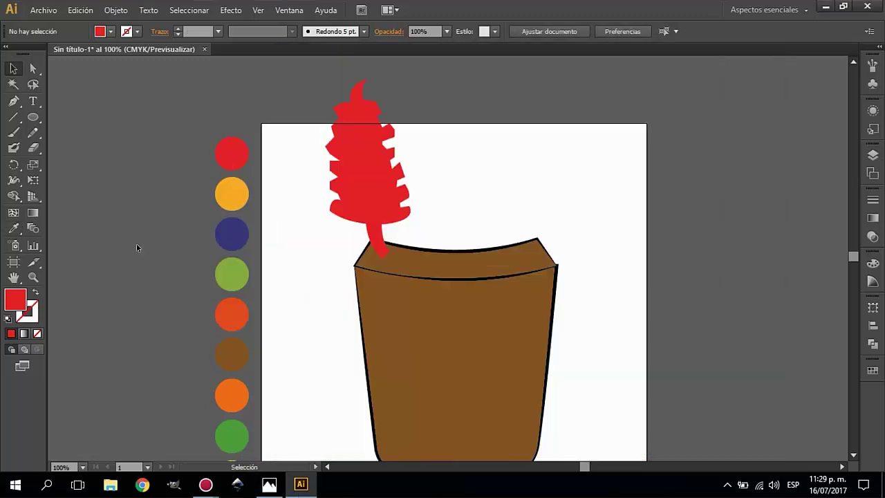
# Shrink the brown mask body and resize the feather to fit above it.
pyautogui.click(456, 357)
pyautogui.moveTo(556, 238); pyautogui.dragTo(544, 253)
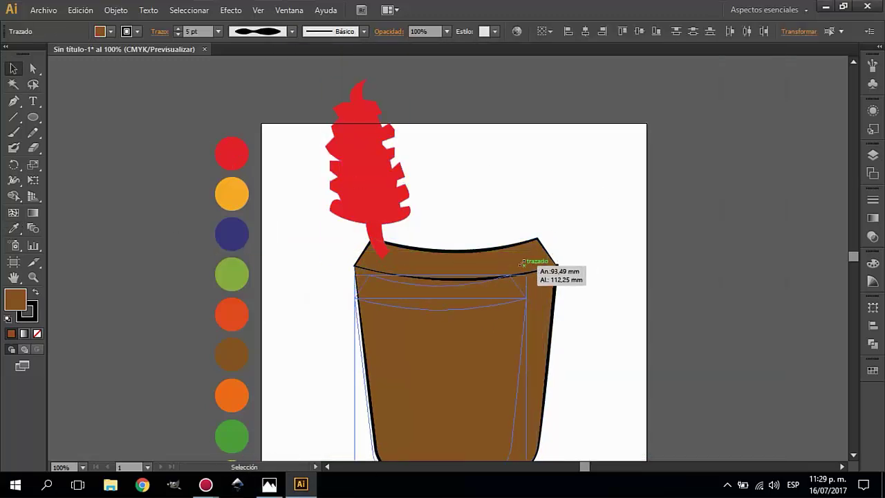
pyautogui.scroll(-3, 668, 271)
pyautogui.click(362, 152)
pyautogui.moveTo(383, 104); pyautogui.dragTo(364, 143)
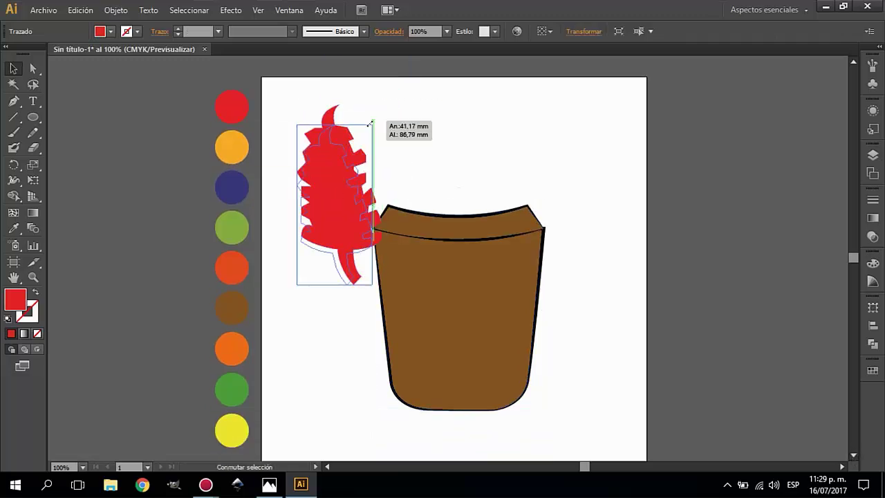
pyautogui.moveTo(329, 223); pyautogui.dragTo(392, 167)
# Give the feather a 2 pt black outline.
pyautogui.click(311, 171)
pyautogui.click(387, 145)
pyautogui.click(26, 311)
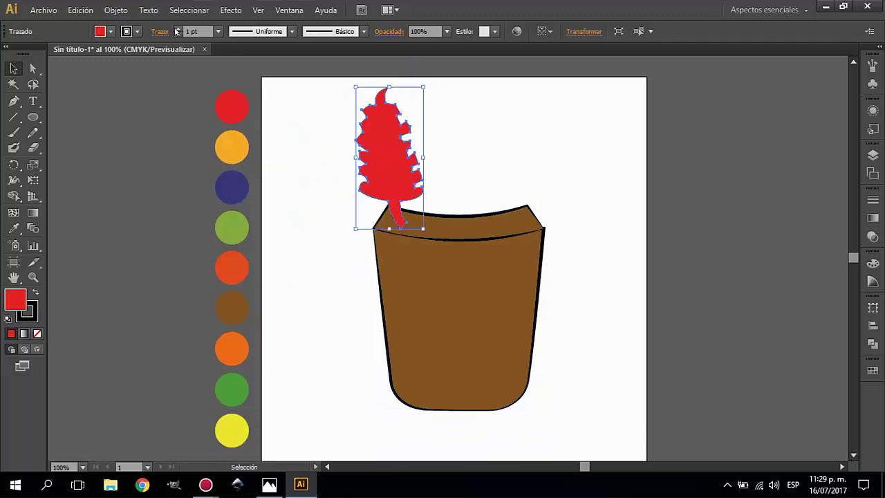
pyautogui.click(254, 103)
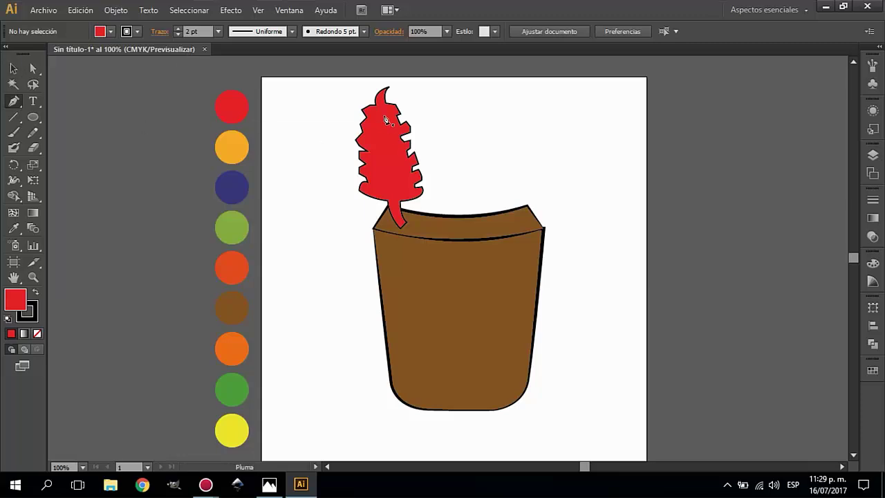
# Draw a curved centre vein down the feather with a tapered width profile.
pyautogui.moveTo(383, 115); pyautogui.dragTo(395, 192)
pyautogui.moveTo(403, 222); pyautogui.dragTo(151, 147)
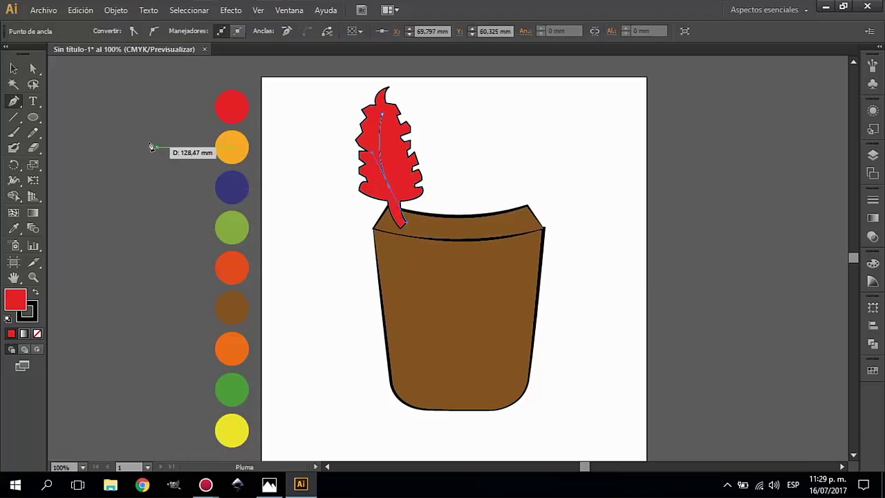
pyautogui.press('v')
pyautogui.click(387, 141)
pyautogui.click(292, 31)
pyautogui.click(228, 121)
pyautogui.click(168, 161)
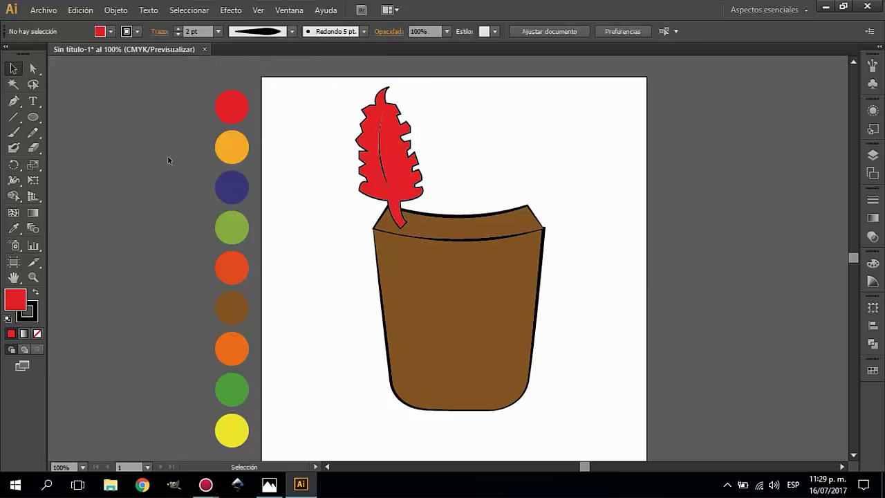
# Compare the feather with the reference image of the mask.
pyautogui.click(396, 152)
pyautogui.click(535, 148)
pyautogui.hotkey('alt', 'Tab')
pyautogui.click(294, 472)
pyautogui.click(14, 101)
# Pen-trace a closed inner shading shape from the red feather's tip down to its stem.
pyautogui.scroll(1, 380, 111)
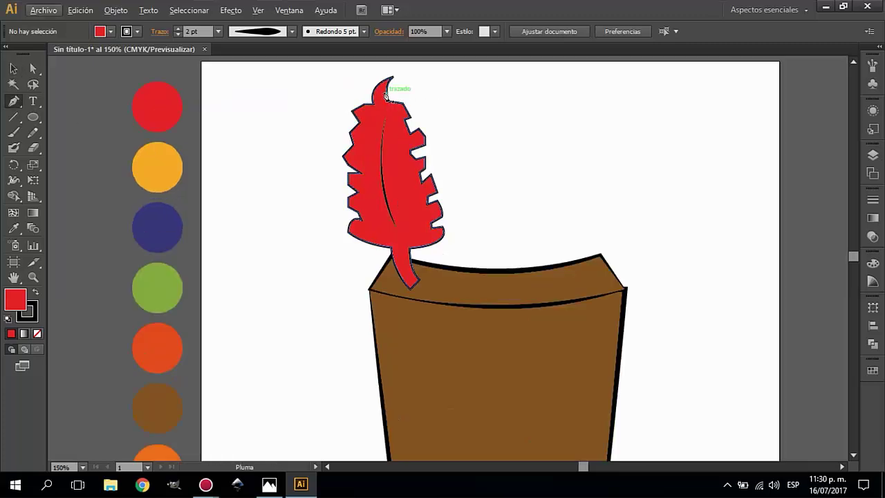
pyautogui.click(380, 95)
pyautogui.click(374, 110)
pyautogui.click(367, 132)
pyautogui.click(360, 158)
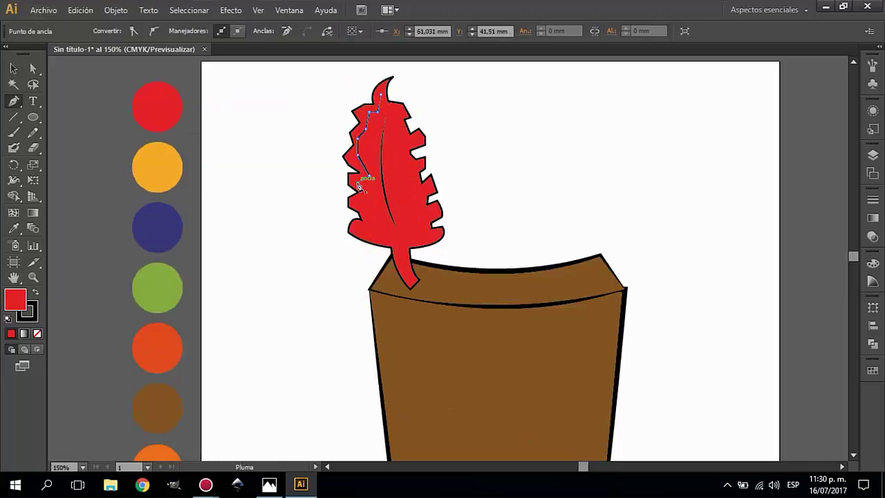
pyautogui.click(362, 186)
pyautogui.click(372, 228)
pyautogui.click(403, 250)
pyautogui.click(432, 228)
pyautogui.click(429, 200)
pyautogui.click(419, 184)
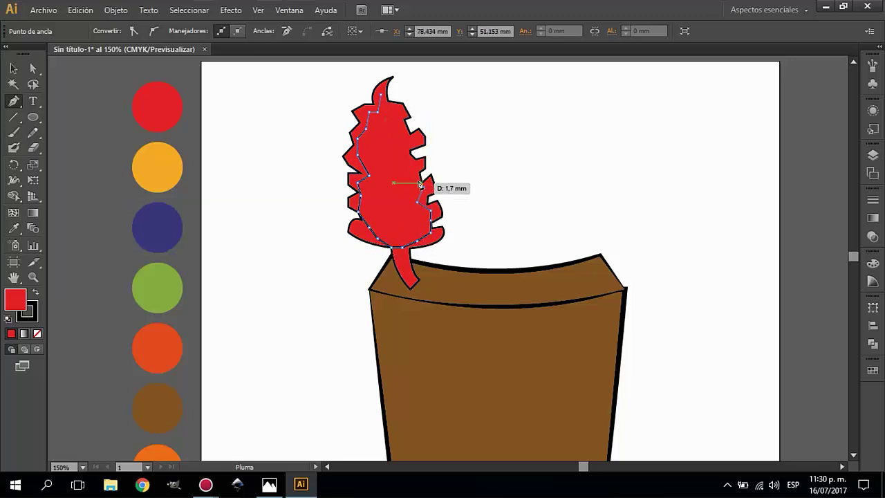
pyautogui.click(414, 144)
pyautogui.click(395, 123)
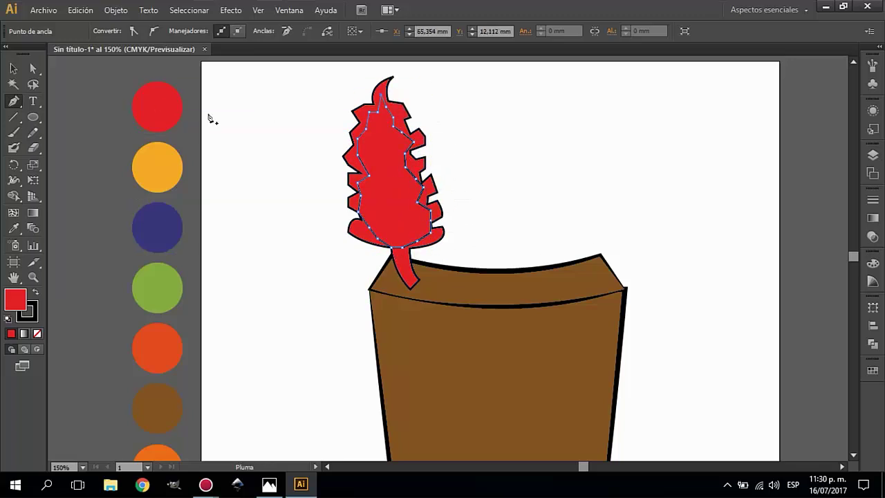
pyautogui.press('v')
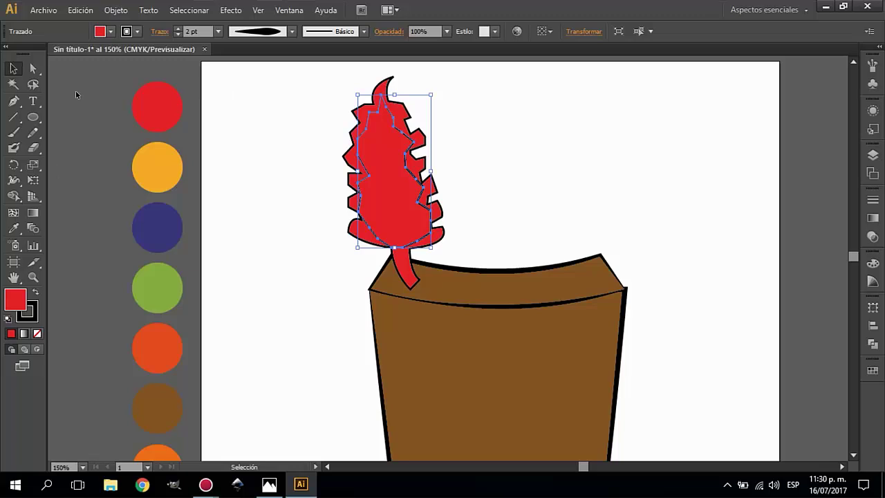
# Give the shading shape a black fill, no outline and 20% opacity.
pyautogui.click(110, 31)
pyautogui.click(42, 57)
pyautogui.click(137, 31)
pyautogui.click(13, 56)
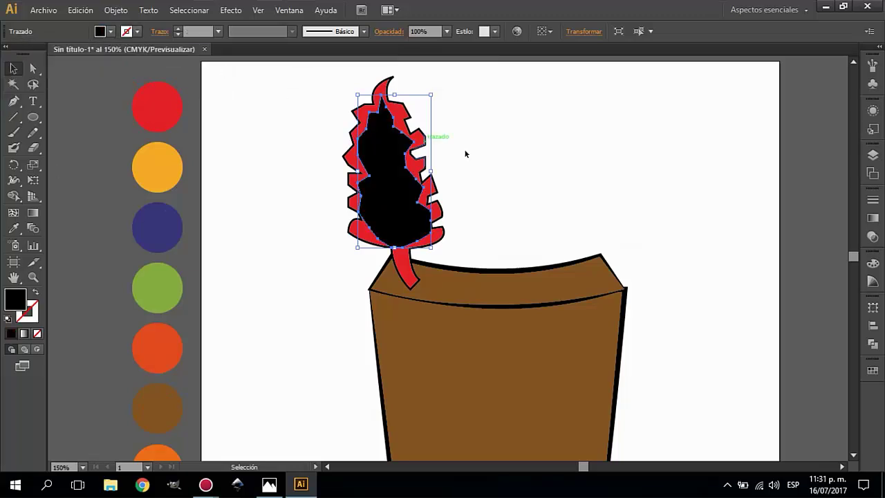
pyautogui.click(873, 235)
pyautogui.click(849, 207)
pyautogui.click(833, 253)
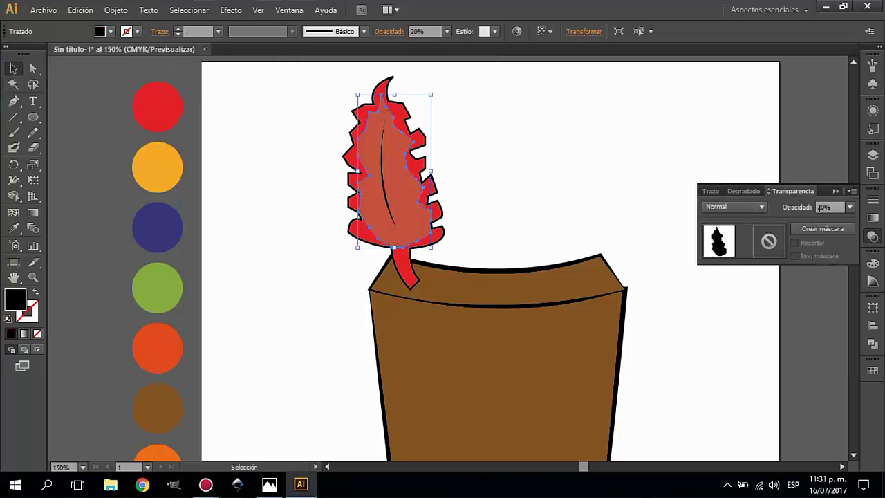
# Change the shading shape to a white fill at 30% opacity.
pyautogui.click(553, 180)
pyautogui.click(399, 192)
pyautogui.click(850, 207)
pyautogui.click(834, 266)
pyautogui.click(110, 31)
pyautogui.click(26, 57)
pyautogui.click(227, 152)
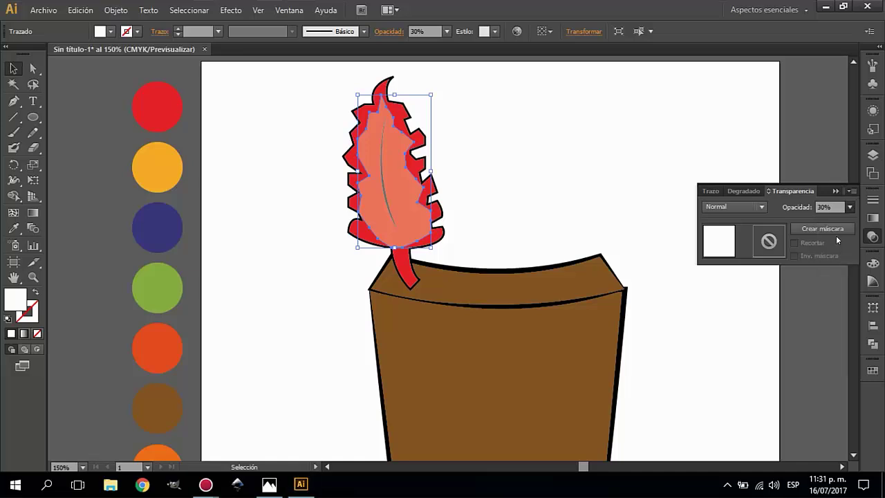
pyautogui.click(305, 184)
# Make the shading copy black with Oscurecer blend mode at 20% opacity.
pyautogui.hotkey('ctrl', '-')
pyautogui.click(854, 456)
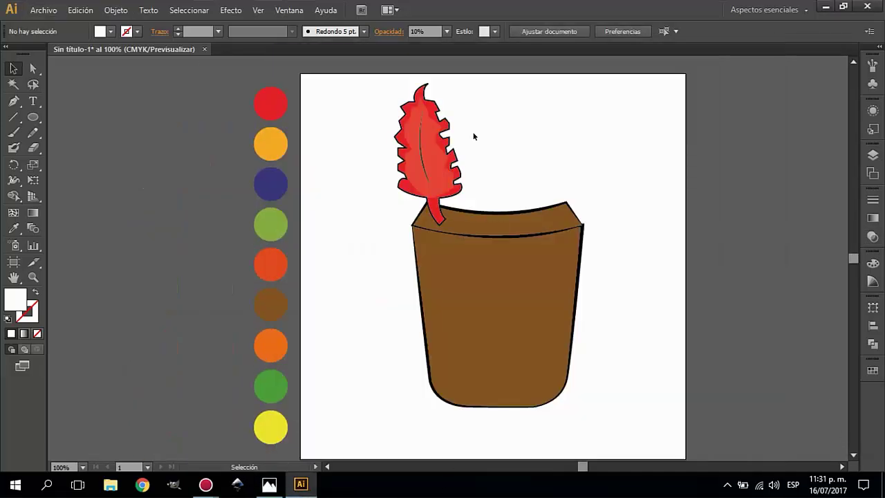
pyautogui.click(435, 138)
pyautogui.click(110, 31)
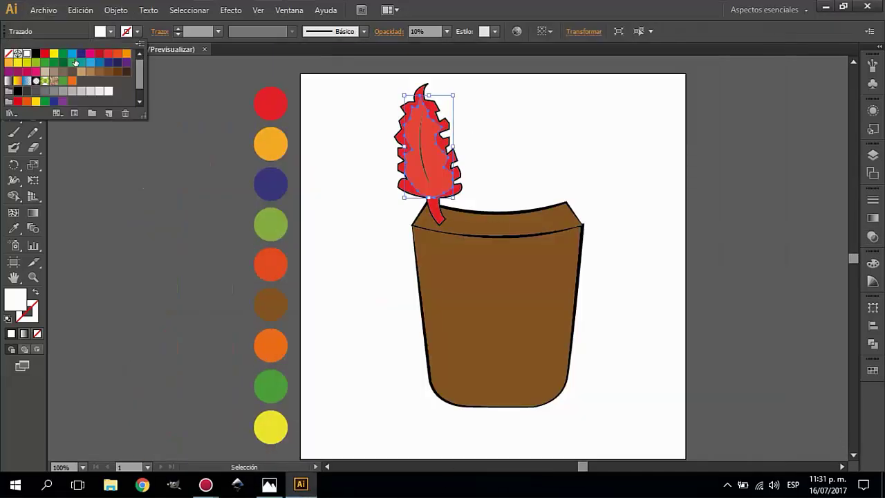
pyautogui.click(18, 90)
pyautogui.click(872, 236)
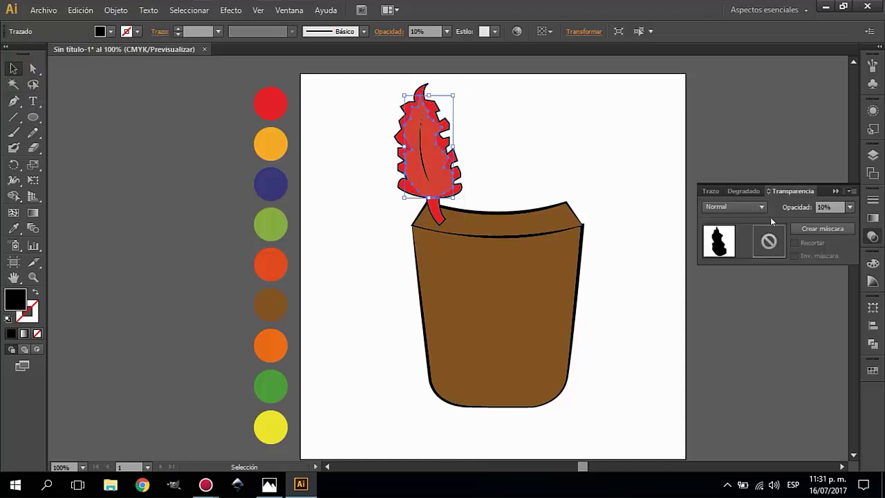
pyautogui.click(761, 207)
pyautogui.click(749, 235)
pyautogui.click(850, 206)
pyautogui.click(817, 240)
pyautogui.click(749, 103)
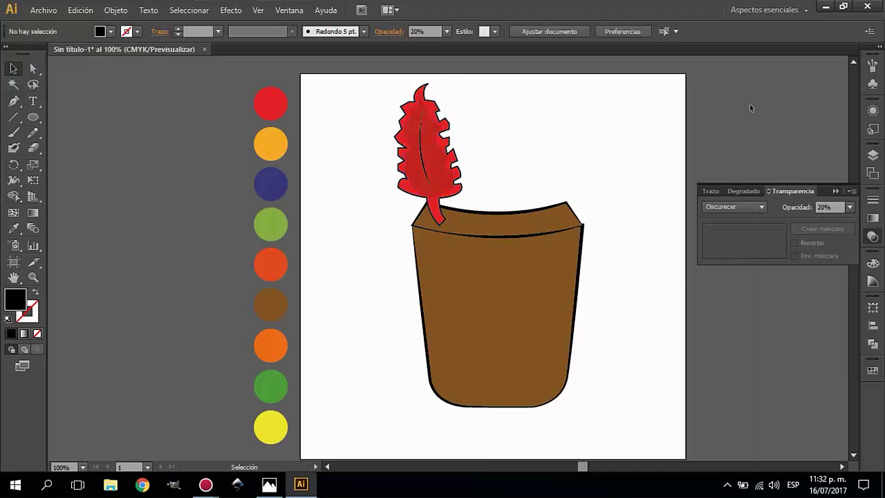
# Check the red feather's stacked pieces, then deselect everything.
pyautogui.click(428, 152)
pyautogui.click(428, 159)
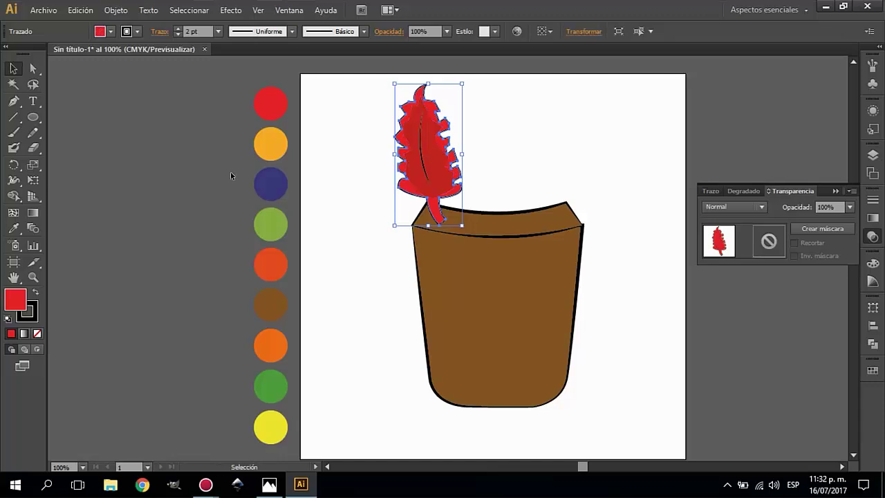
pyautogui.hotkey('ctrl', 'shift', 'a')
pyautogui.scroll(1, 428, 170)
pyautogui.scroll(1, 425, 166)
# Draw two curved side veins branching across the red feather with the Pen tool.
pyautogui.press('p')
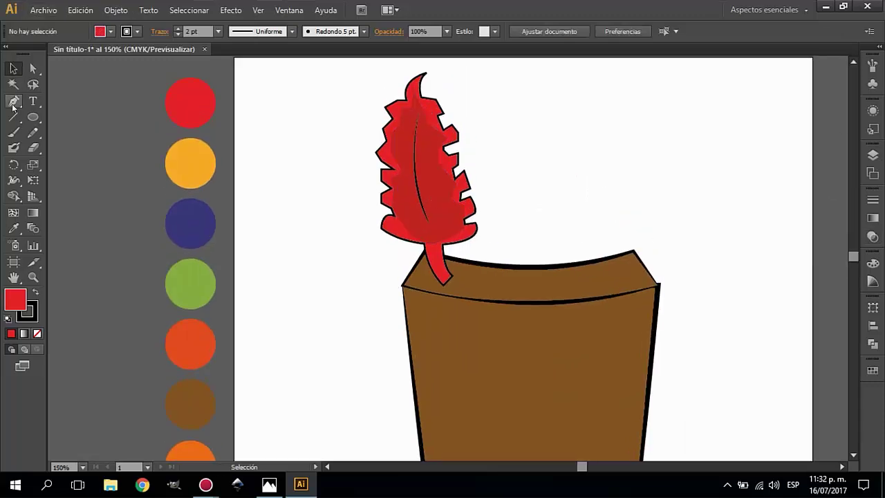
pyautogui.click(442, 138)
pyautogui.moveTo(422, 153)
pyautogui.mouseDown()
pyautogui.moveTo(413, 166)
pyautogui.moveTo(361, 172)
pyautogui.mouseUp()
pyautogui.click(445, 176)
pyautogui.keyDown('ctrl'); pyautogui.click(361, 172); pyautogui.keyUp('ctrl')
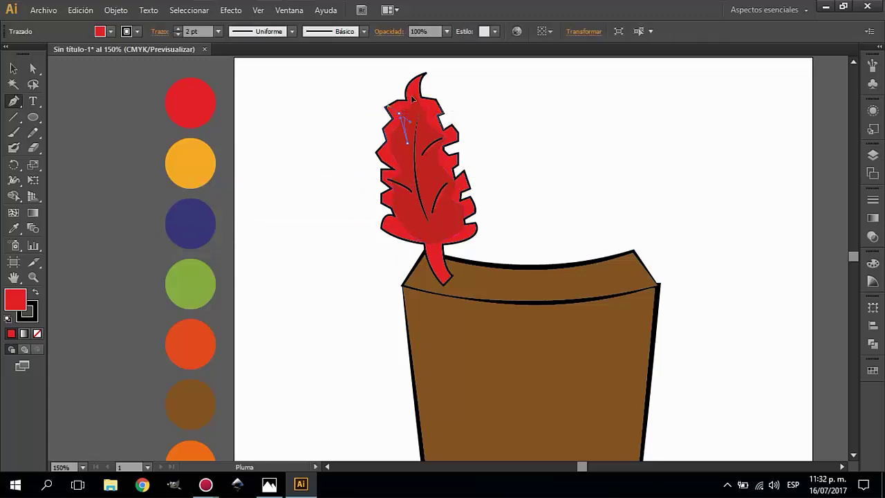
pyautogui.click(402, 119)
pyautogui.moveTo(415, 164); pyautogui.dragTo(405, 154)
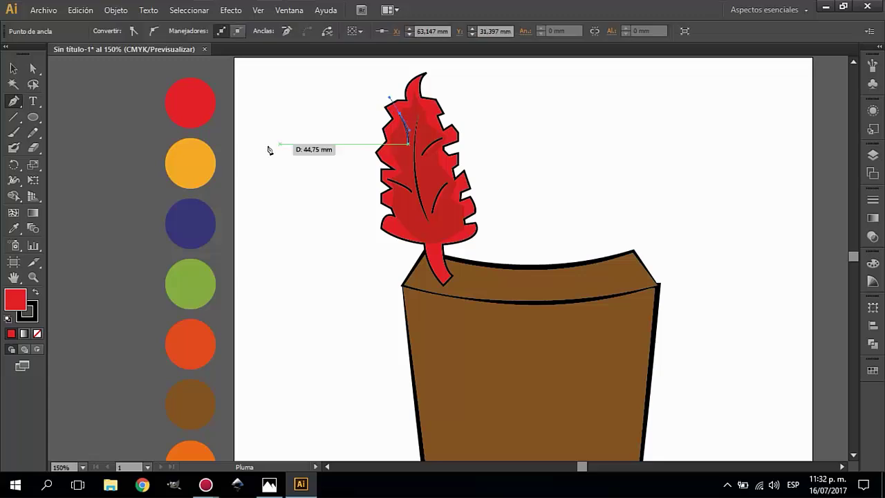
# Give the feather's vein curves a tapered width profile.
pyautogui.click(13, 69)
pyautogui.click(415, 127)
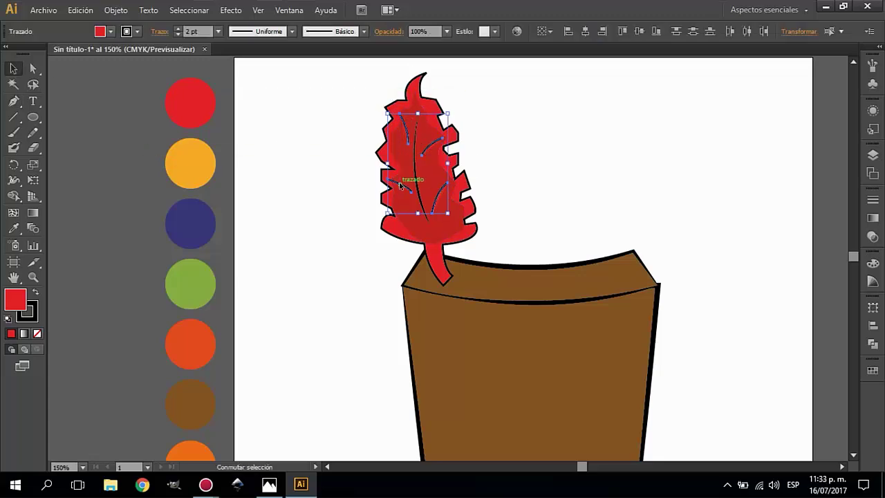
pyautogui.click(260, 31)
pyautogui.click(248, 93)
pyautogui.click(404, 183)
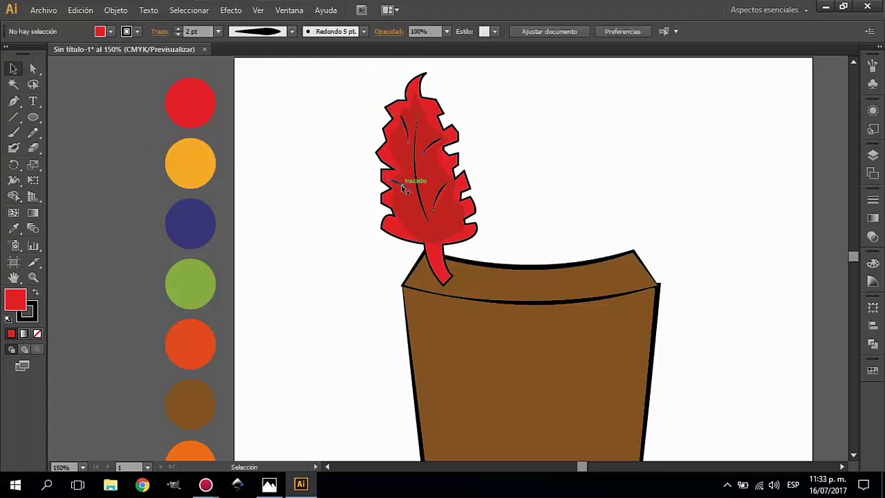
pyautogui.keyDown('shift'); pyautogui.click(440, 200); pyautogui.keyUp('shift')
# Set the veins to 50% opacity with a darkening Oscurecer blend mode.
pyautogui.click(872, 235)
pyautogui.click(850, 206)
pyautogui.click(840, 295)
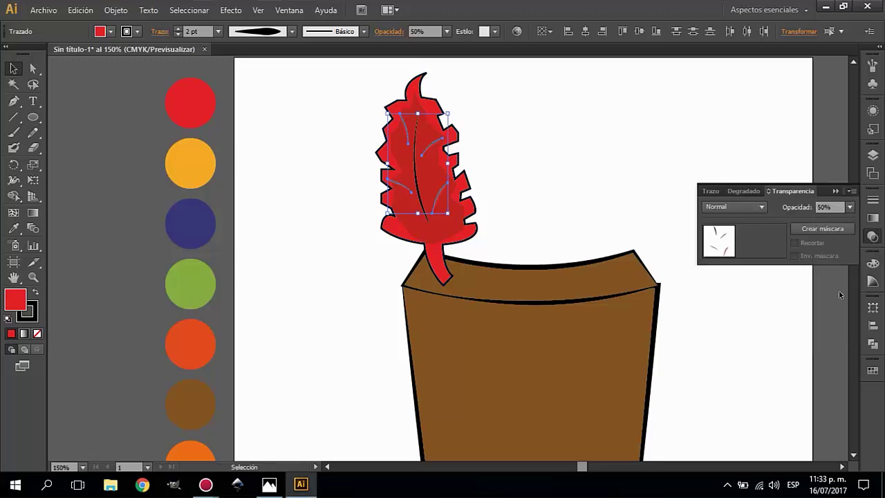
pyautogui.click(552, 168)
pyautogui.click(442, 195)
pyautogui.click(760, 207)
pyautogui.click(737, 281)
pyautogui.click(146, 146)
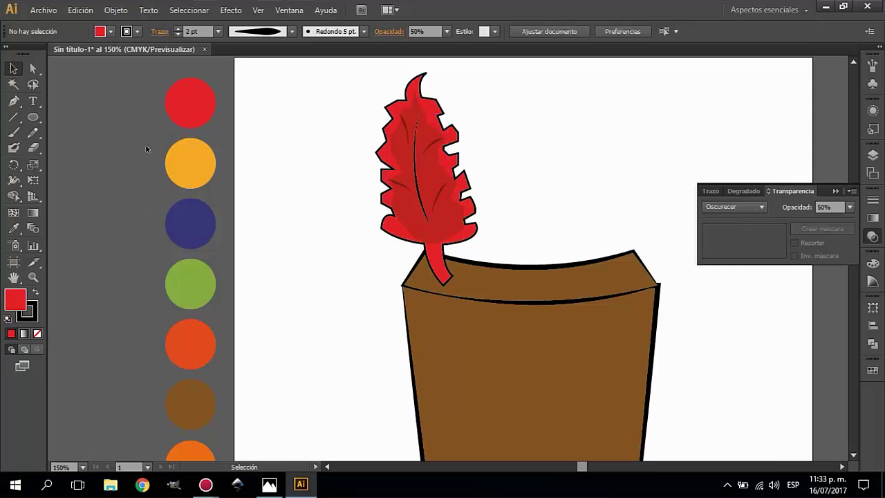
pyautogui.scroll(-2, 236, 177)
pyautogui.scroll(1, 236, 177)
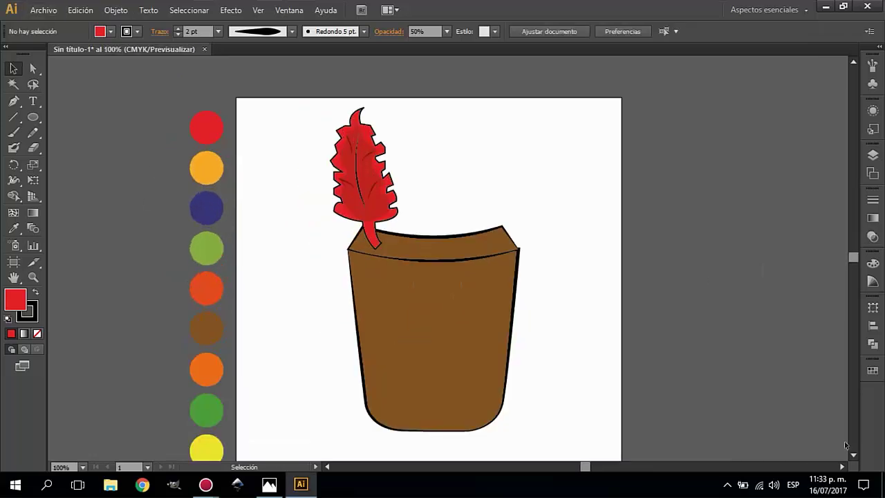
pyautogui.scroll(-1, 325, 151)
# Select the red feather's pieces and move the pot aside to the right.
pyautogui.moveTo(406, 241); pyautogui.dragTo(405, 228)
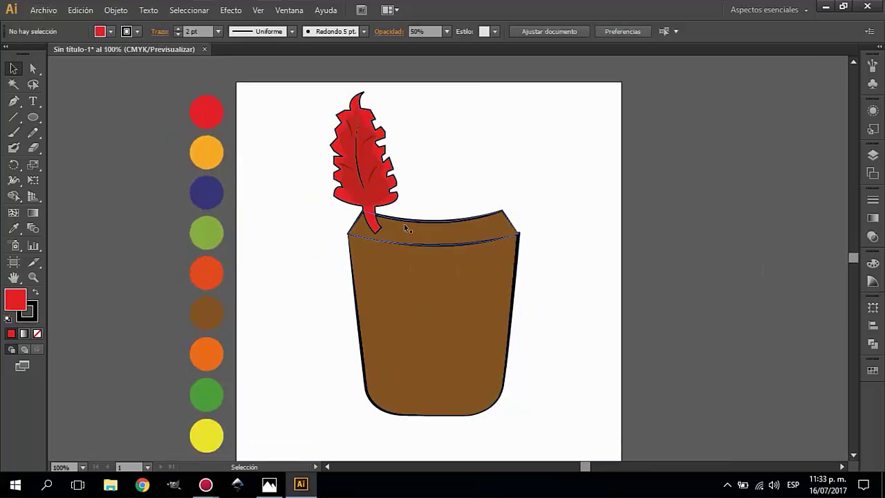
pyautogui.keyDown('shift'); pyautogui.click(358, 173); pyautogui.keyUp('shift')
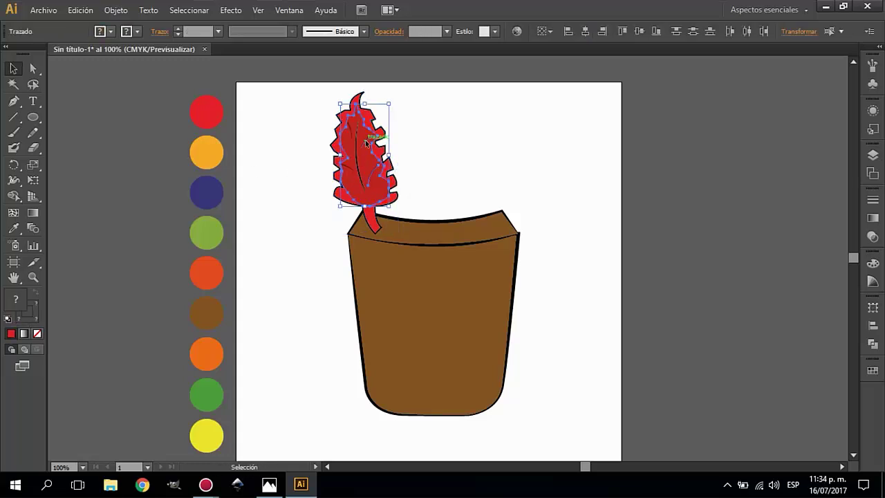
pyautogui.keyDown('shift'); pyautogui.click(349, 166); pyautogui.keyUp('shift')
pyautogui.click(146, 141)
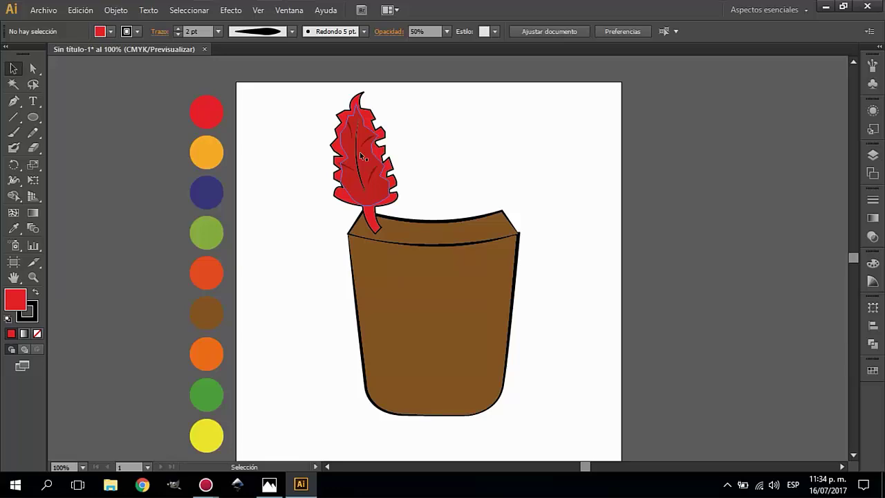
pyautogui.click(517, 238)
pyautogui.click(115, 9)
pyautogui.click(320, 87)
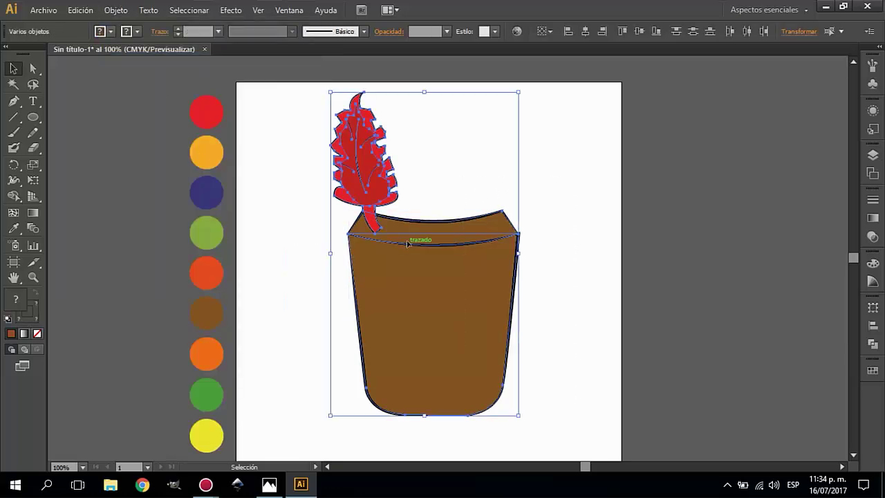
pyautogui.moveTo(285, 261); pyautogui.dragTo(425, 267)
# Group the red feather's pieces with Objeto > Agrupar and move the pot back beneath.
pyautogui.click(363, 166)
pyautogui.click(116, 10)
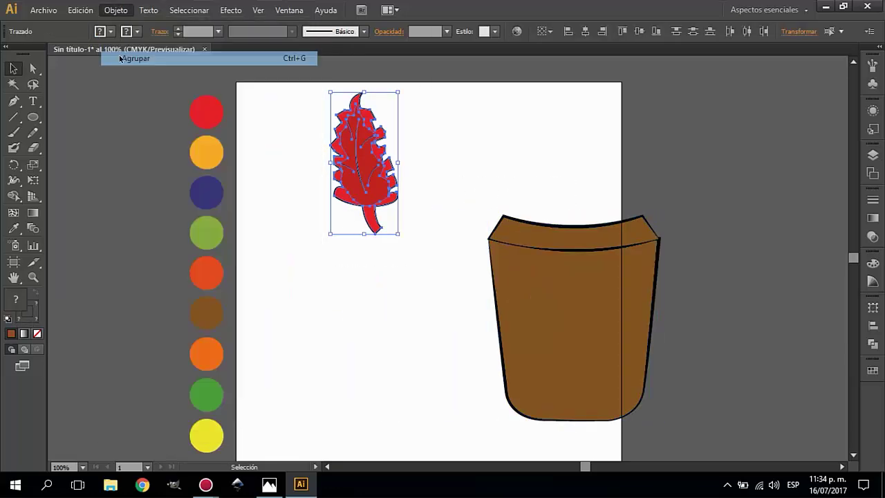
pyautogui.click(138, 56)
pyautogui.click(584, 275)
pyautogui.moveTo(585, 275); pyautogui.dragTo(440, 269)
# Place a duplicate feather just right of the original and ungroup it.
pyautogui.moveTo(387, 173)
pyautogui.mouseDown()
pyautogui.moveTo(379, 172)
pyautogui.moveTo(398, 195)
pyautogui.mouseUp()
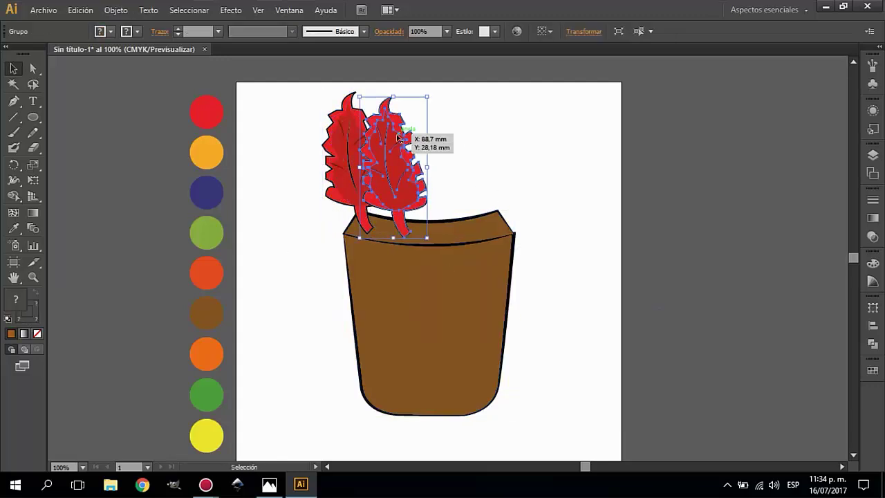
pyautogui.click(126, 10)
pyautogui.click(141, 69)
# Colour the copied feather orange with the Eyedropper and move its grey shading shape aside.
pyautogui.click(397, 166)
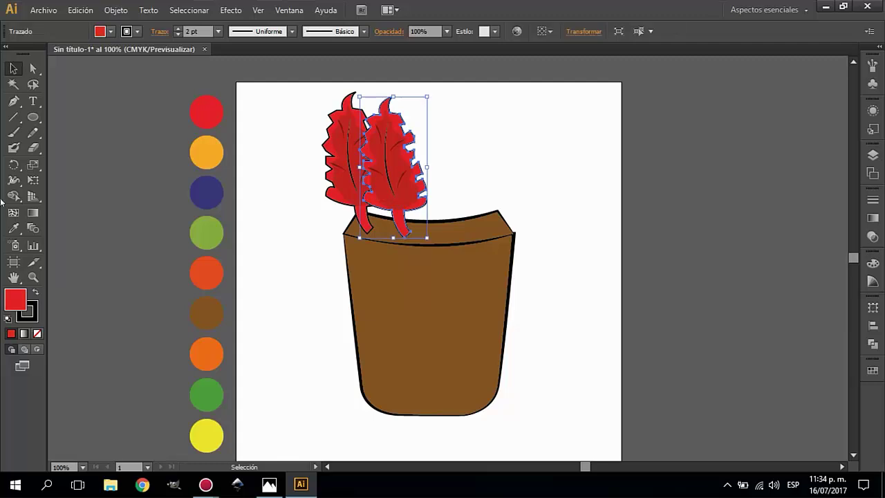
pyautogui.press('i')
pyautogui.click(211, 145)
pyautogui.click(389, 163)
pyautogui.hotkey('ctrl', 'z')
pyautogui.press('v')
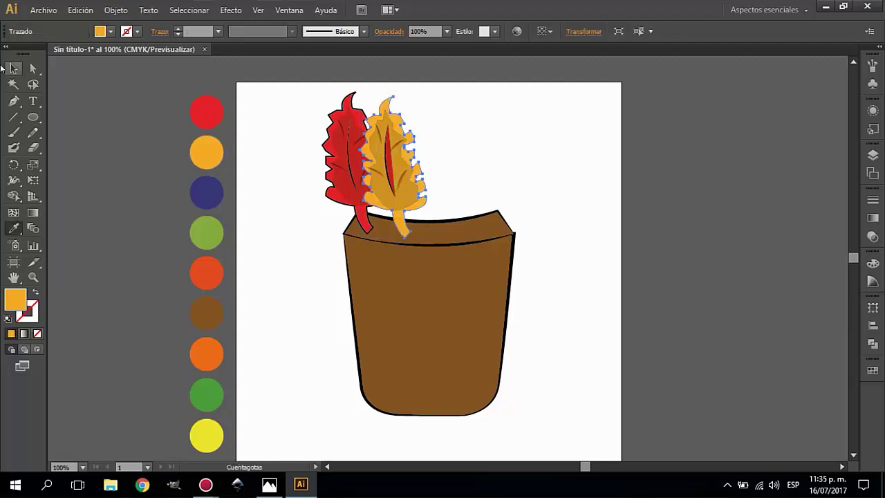
pyautogui.click(389, 163)
pyautogui.moveTo(402, 164); pyautogui.dragTo(491, 166)
# Put the shading shape back and send it backward behind the vein.
pyautogui.click(389, 164)
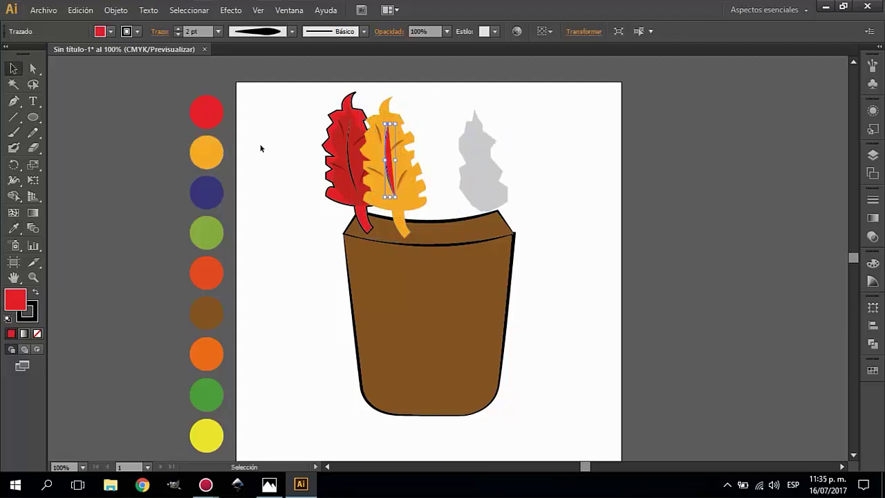
pyautogui.rightClick(388, 167)
pyautogui.click(118, 144)
pyautogui.hotkey('ctrl', 'z')
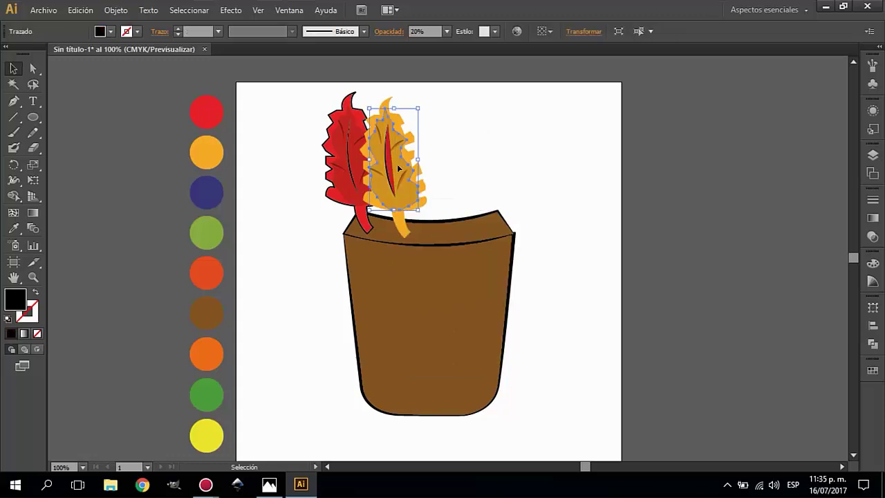
pyautogui.rightClick(398, 166)
pyautogui.click(586, 378)
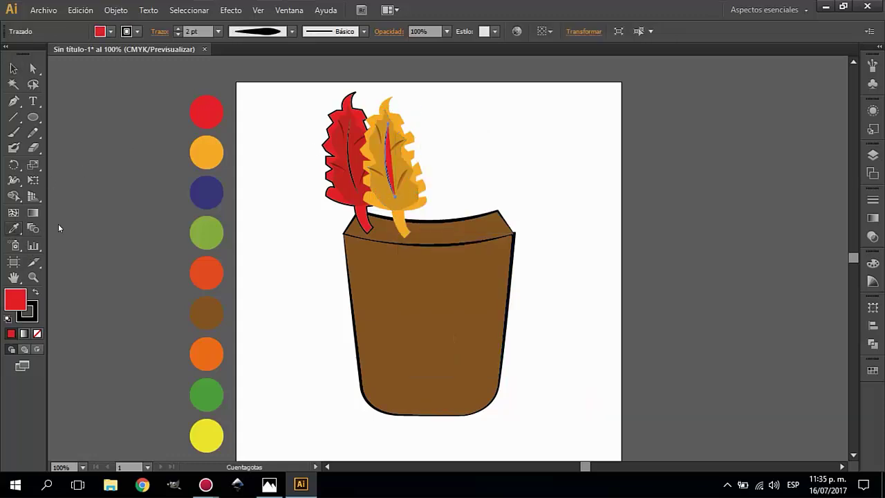
# Colour the vein orange from the palette and give it a black outline.
pyautogui.click(13, 228)
pyautogui.click(206, 152)
pyautogui.click(13, 68)
pyautogui.click(389, 162)
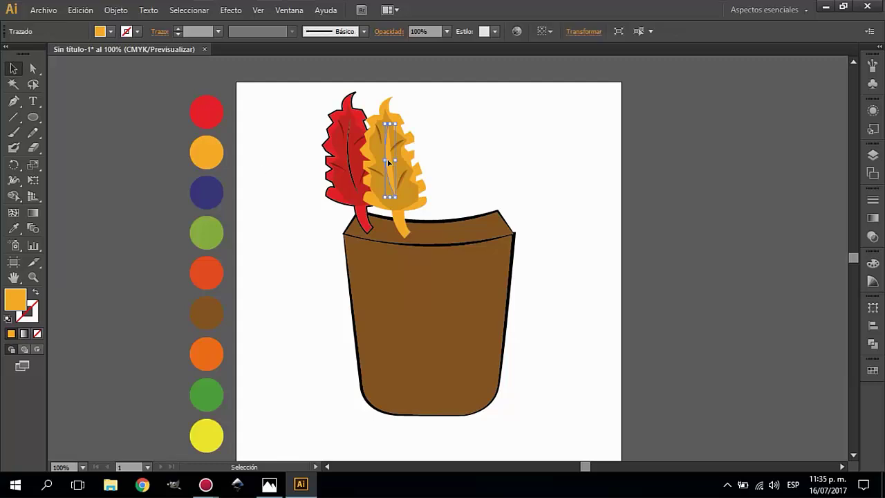
pyautogui.click(311, 166)
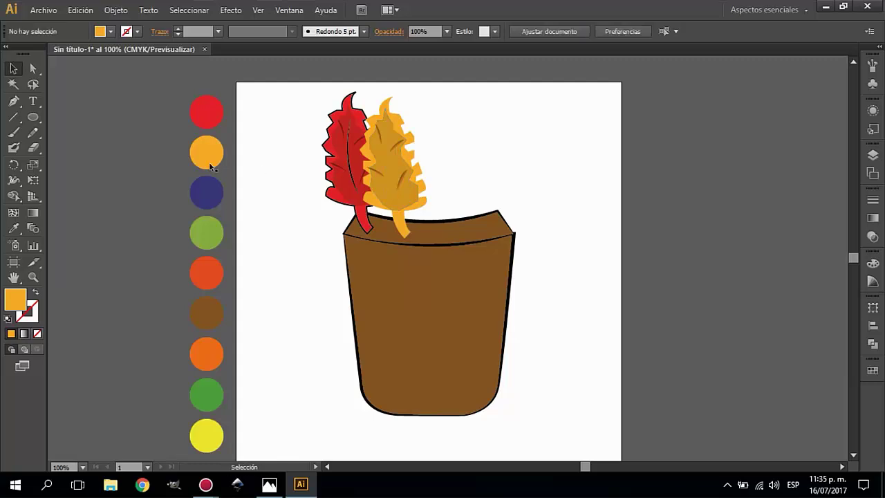
pyautogui.click(384, 171)
pyautogui.click(178, 28)
pyautogui.click(150, 108)
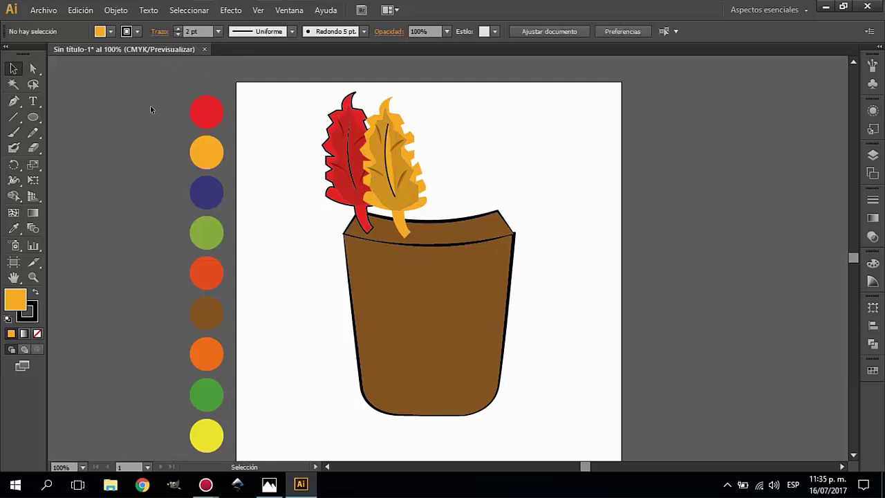
# Give the dark vein a tapered width profile, checking the reference mask picture.
pyautogui.click(391, 155)
pyautogui.click(291, 31)
pyautogui.click(263, 65)
pyautogui.hotkey('alt', 'Tab')
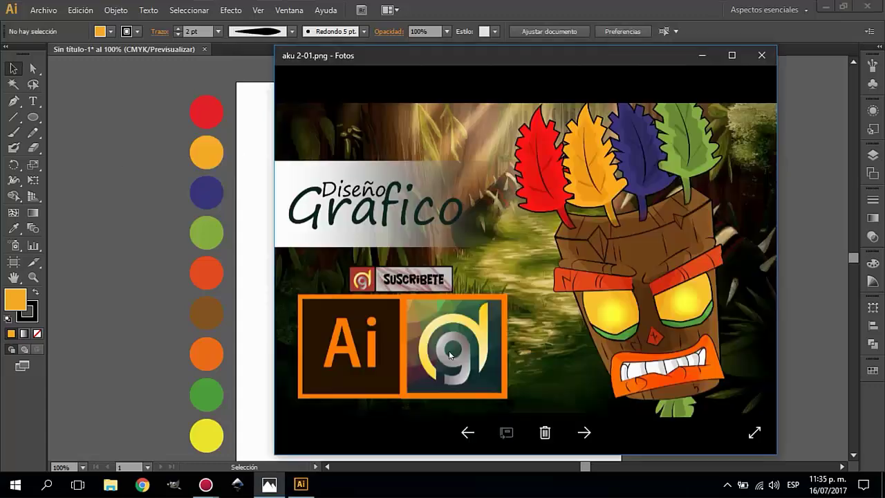
pyautogui.hotkey('alt', 'Tab')
pyautogui.click(402, 221)
# Apply a tapered width profile to the orange feather's outline.
pyautogui.click(291, 31)
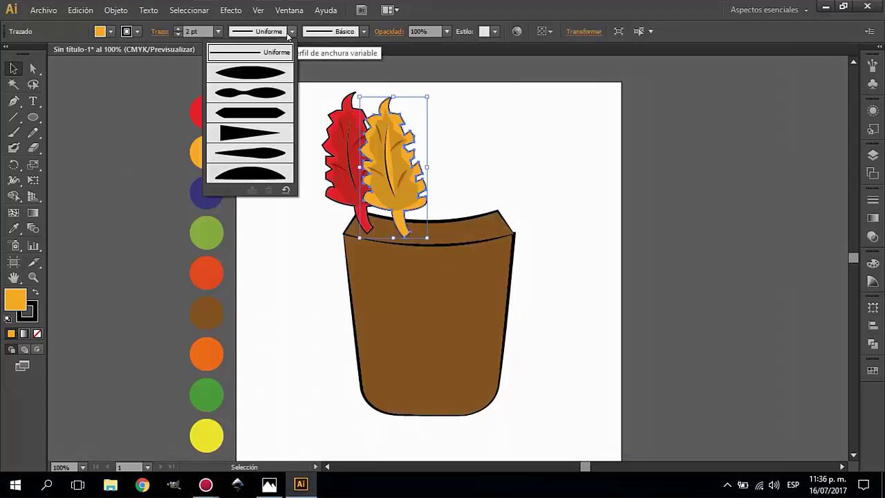
pyautogui.click(248, 152)
pyautogui.click(117, 148)
# Copy the red feather to the right, mirror it vertically, and move it into the pot.
pyautogui.click(365, 182)
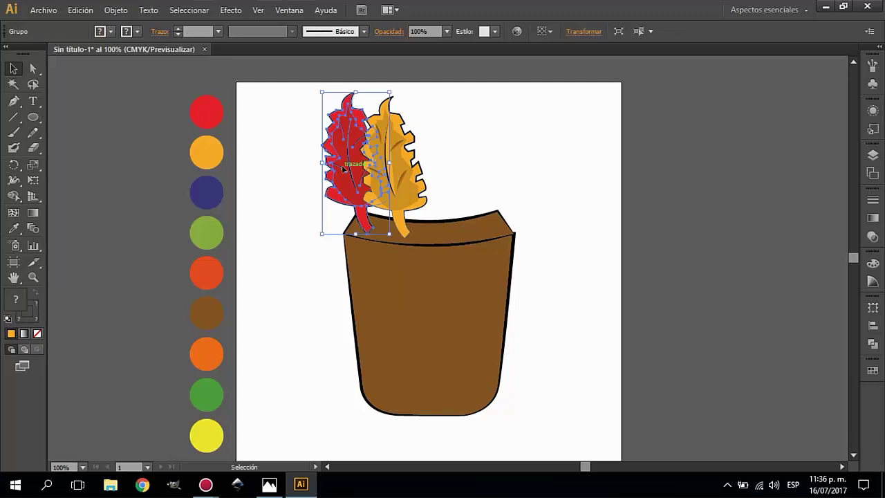
pyautogui.moveTo(346, 169); pyautogui.dragTo(570, 175)
pyautogui.click(271, 95)
pyautogui.click(551, 146)
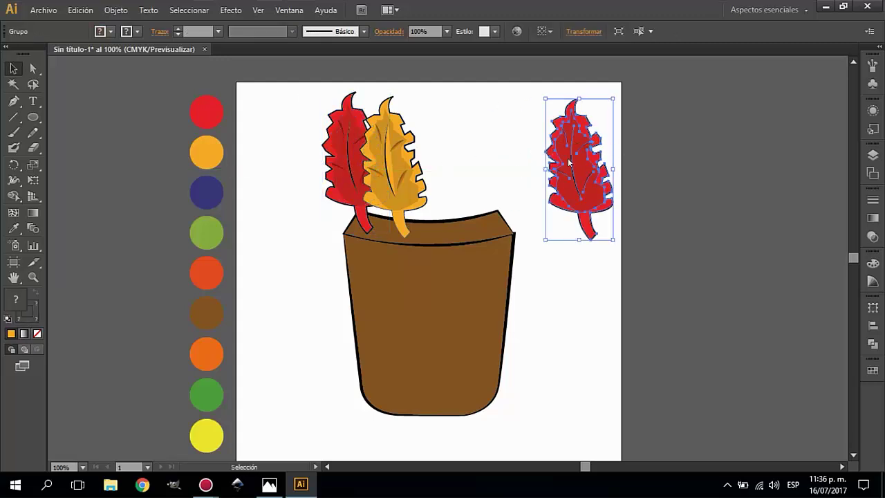
pyautogui.rightClick(567, 158)
pyautogui.click(430, 300)
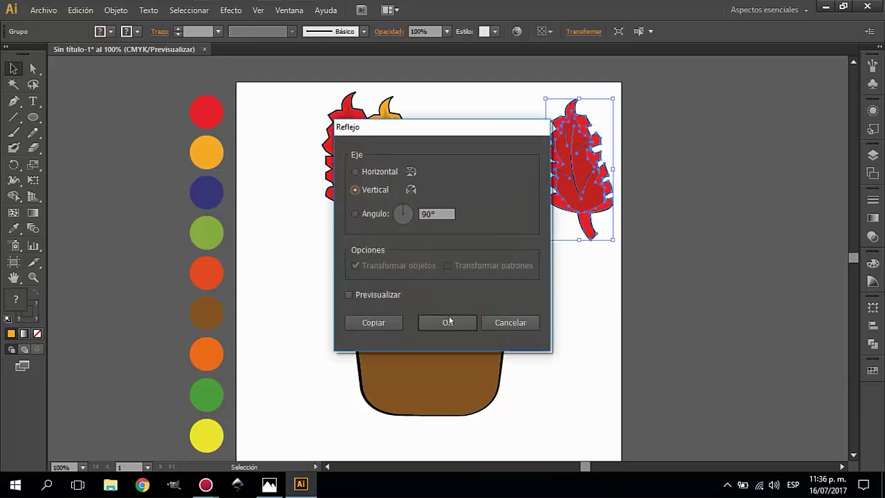
pyautogui.click(449, 319)
pyautogui.moveTo(583, 158); pyautogui.dragTo(451, 156)
# Mirror the right-hand feather, place it in the pot, and ungroup the third feather.
pyautogui.rightClick(587, 153)
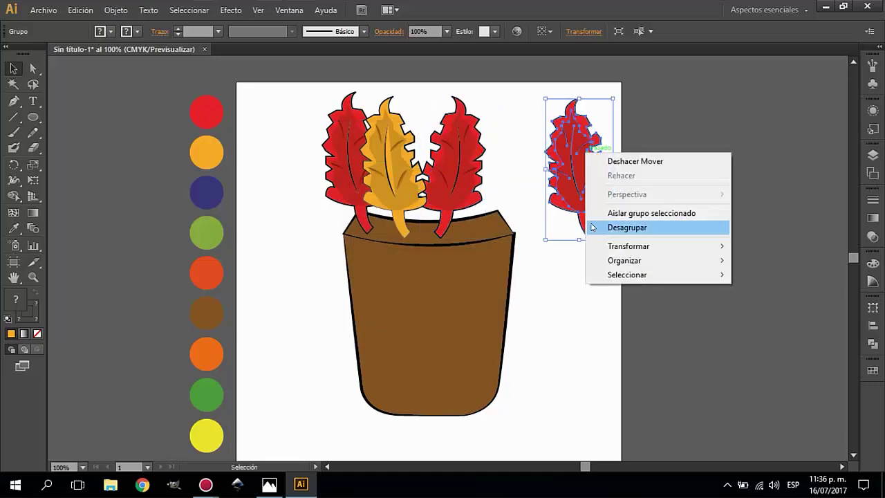
pyautogui.click(364, 292)
pyautogui.click(448, 320)
pyautogui.moveTo(598, 169); pyautogui.dragTo(522, 166)
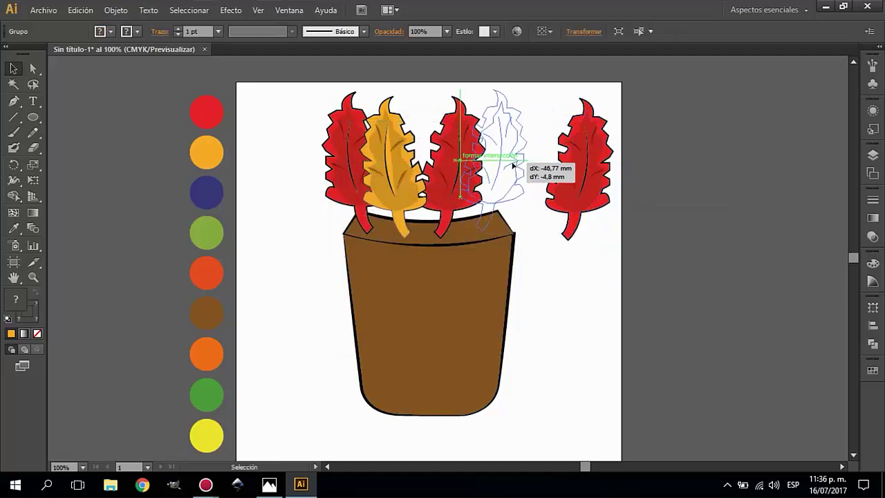
pyautogui.click(448, 155)
pyautogui.click(115, 10)
pyautogui.click(127, 217)
# Recolour the third feather's main shape navy from the palette circle, undoing an accidental grey fill.
pyautogui.click(448, 155)
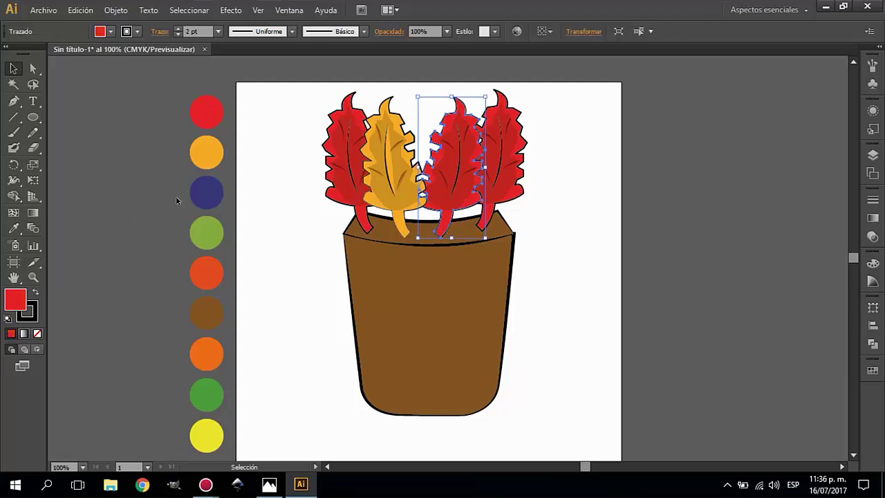
pyautogui.press('i')
pyautogui.click(206, 193)
pyautogui.click(458, 152)
pyautogui.hotkey('ctrl', 'z')
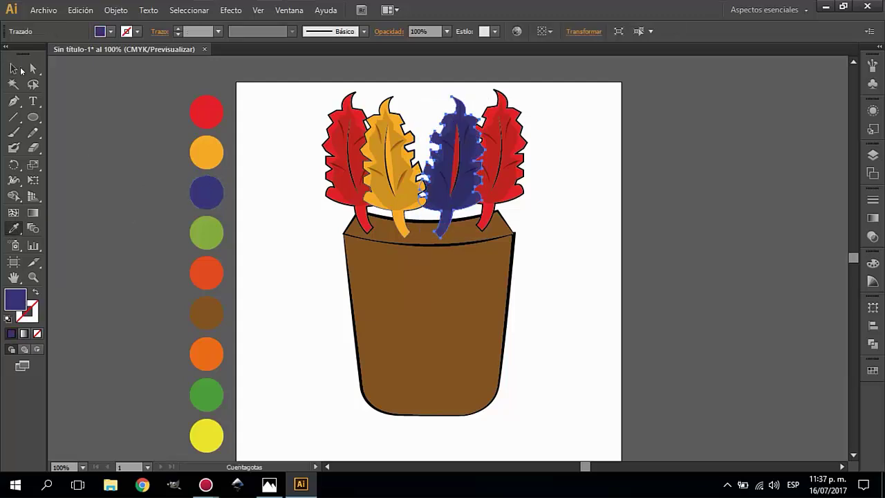
pyautogui.click(292, 32)
pyautogui.click(415, 87)
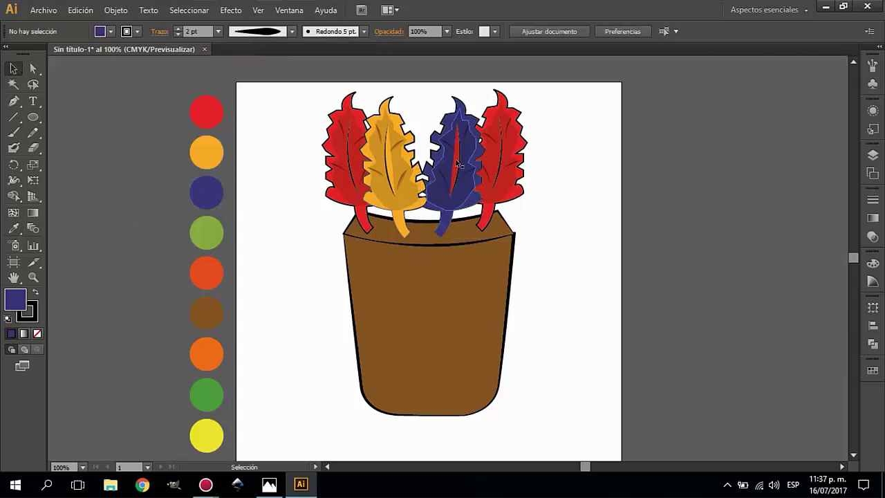
# Colour the third feather's vein navy with a black outline and a tapered width profile.
pyautogui.click(456, 161)
pyautogui.press('i')
pyautogui.click(206, 193)
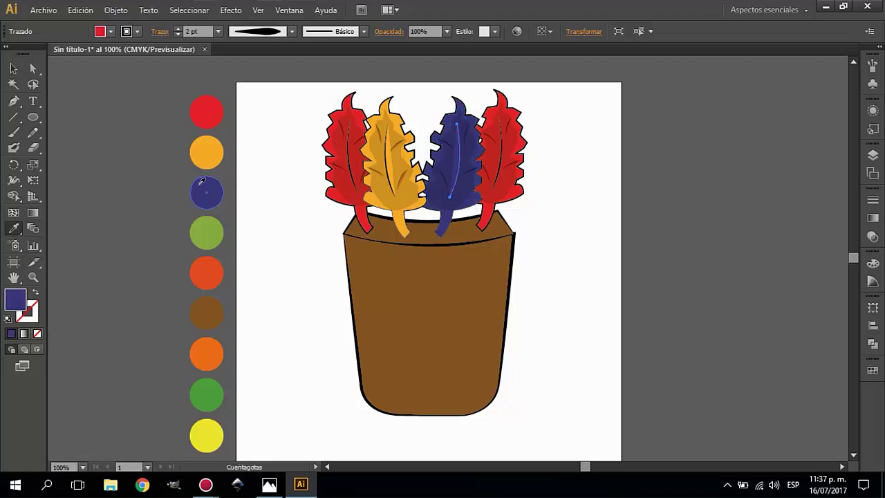
pyautogui.click(292, 31)
pyautogui.click(263, 69)
pyautogui.click(208, 194)
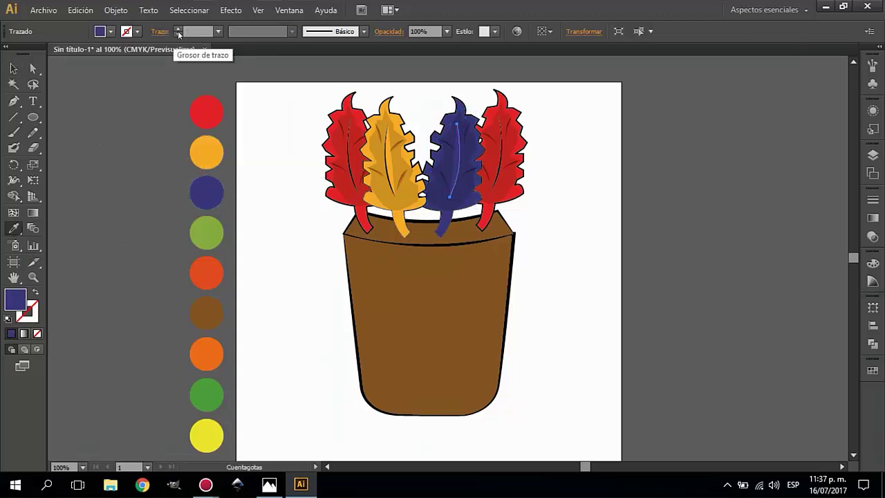
pyautogui.click(178, 30)
pyautogui.click(292, 31)
pyautogui.click(260, 76)
pyautogui.click(14, 68)
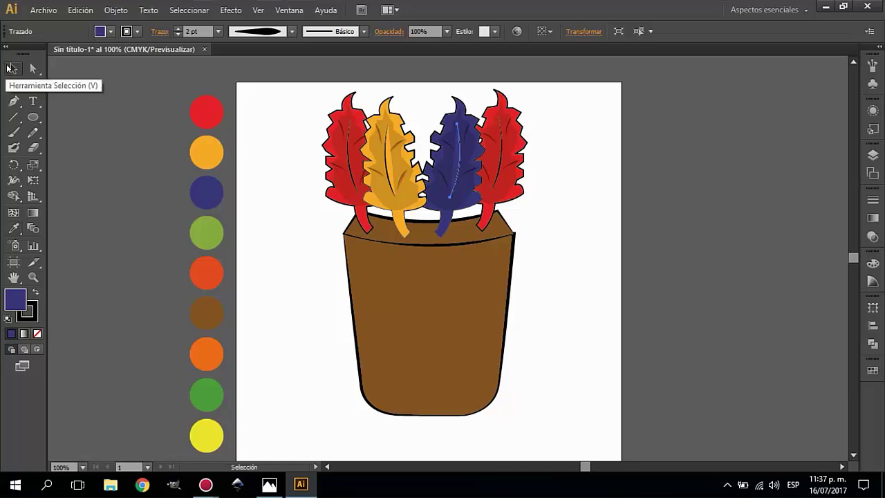
pyautogui.hotkey('ctrl', 'shift', 'a')
# Ungroup the rightmost red feather and make its body green with a uniform black outline.
pyautogui.click(515, 200)
pyautogui.click(115, 10)
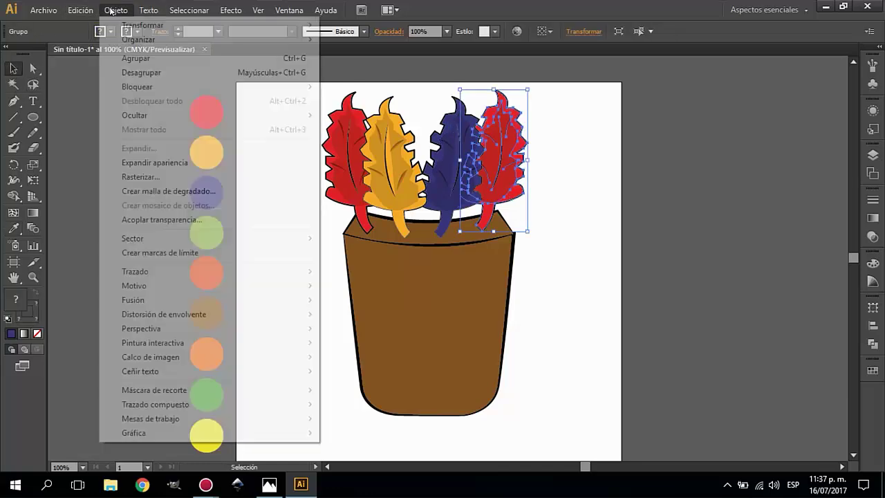
pyautogui.click(160, 72)
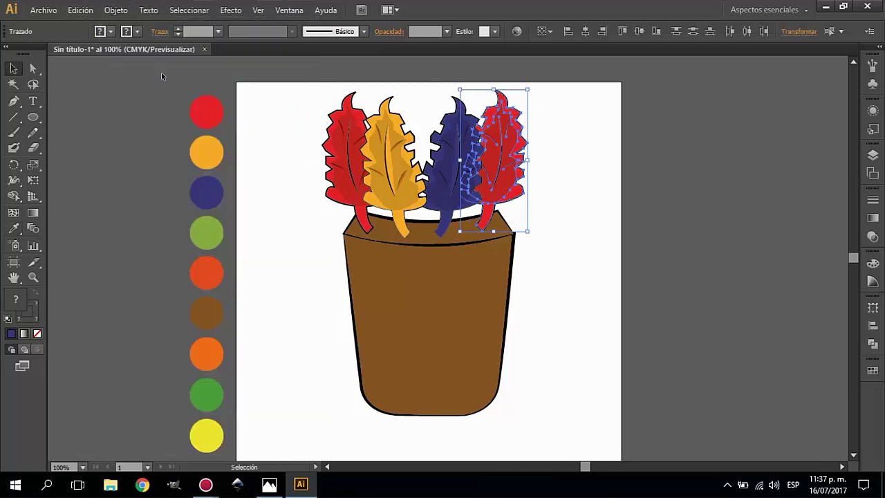
pyautogui.click(499, 103)
pyautogui.press('i')
pyautogui.click(212, 221)
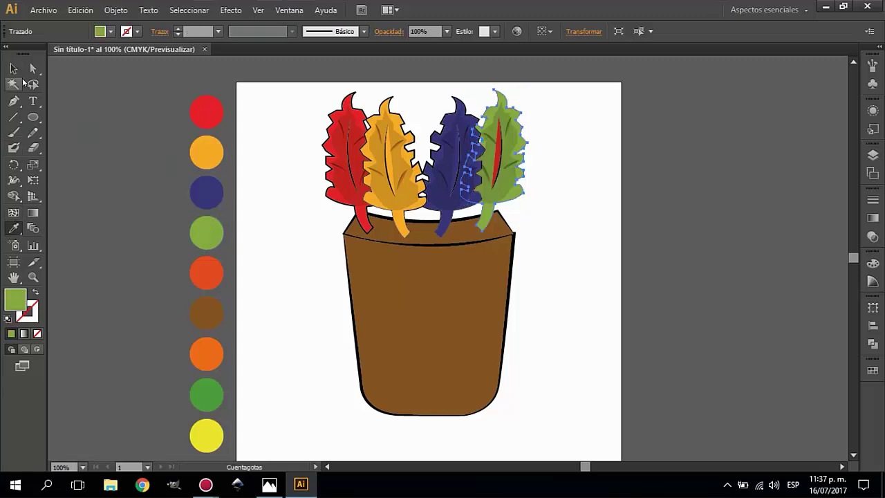
pyautogui.click(126, 32)
pyautogui.click(28, 60)
pyautogui.click(293, 31)
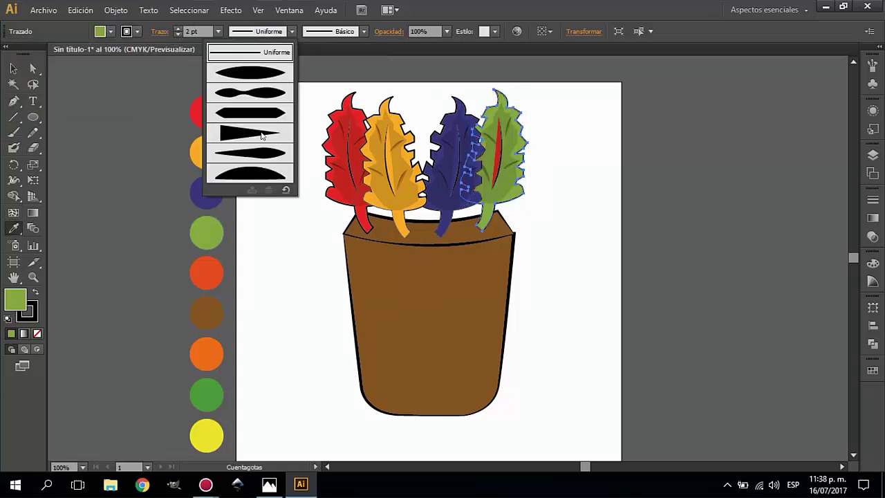
pyautogui.click(261, 136)
pyautogui.press('v')
# Recolour the red vein inside the rightmost feather green.
pyautogui.click(503, 152)
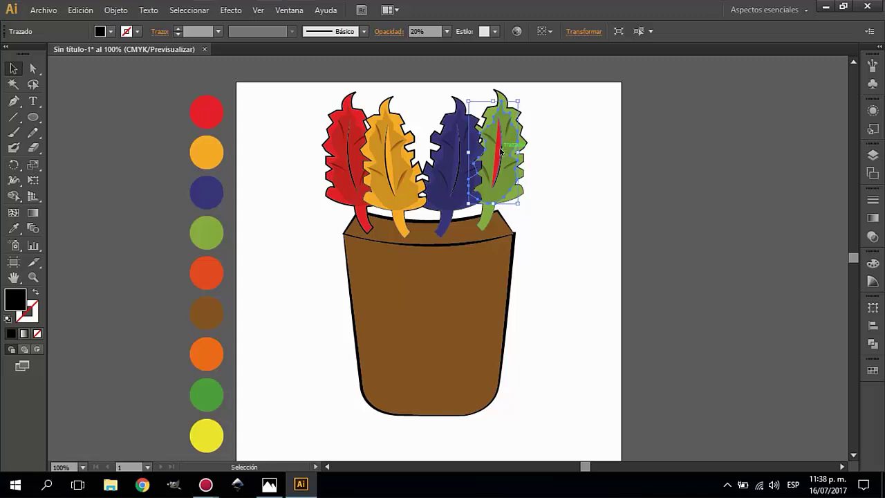
pyautogui.click(498, 152)
pyautogui.click(205, 221)
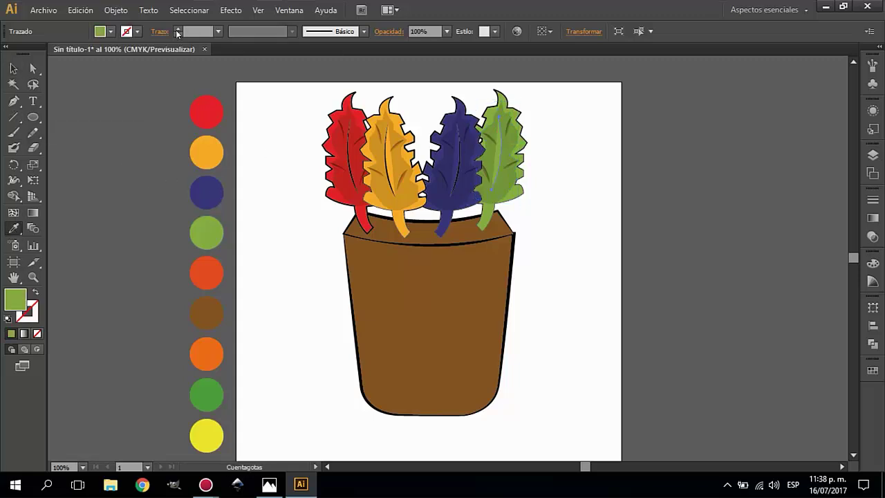
pyautogui.click(292, 31)
pyautogui.click(252, 124)
pyautogui.press('v')
pyautogui.click(660, 193)
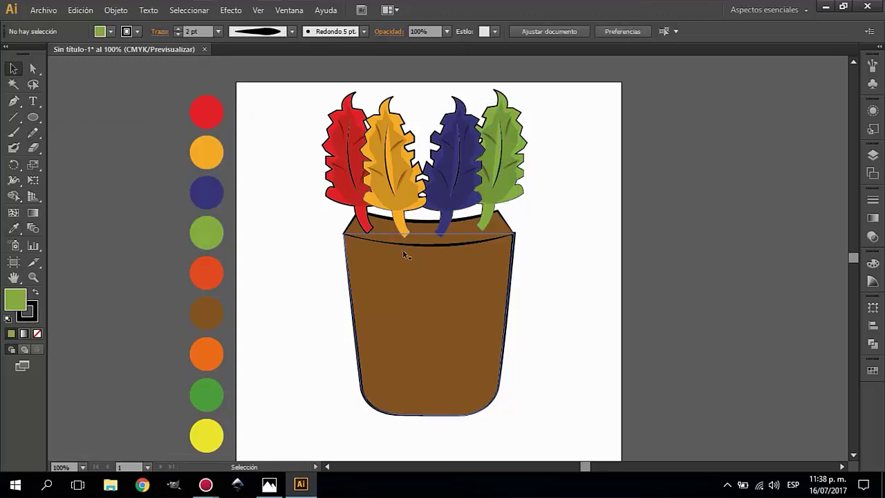
# Set a Uniforme outline width profile on the yellow, blue and green feathers.
pyautogui.click(406, 219)
pyautogui.click(292, 31)
pyautogui.click(252, 125)
pyautogui.click(292, 31)
pyautogui.click(247, 133)
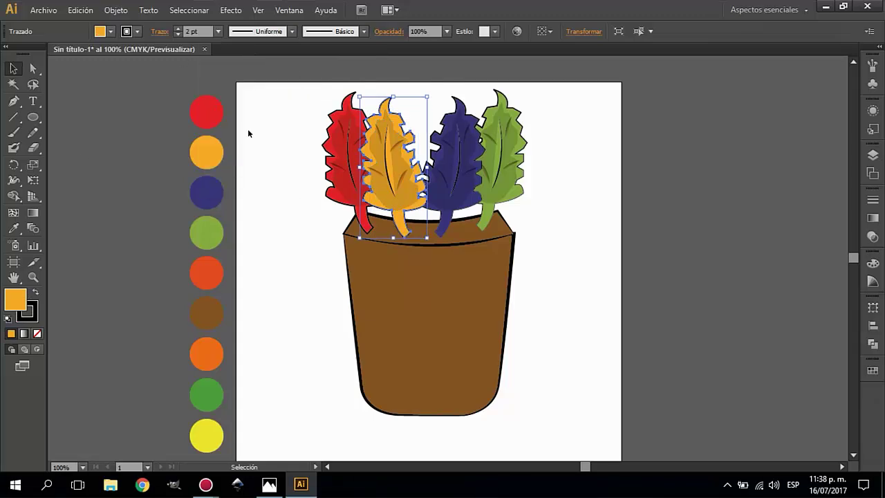
pyautogui.click(453, 158)
pyautogui.click(293, 31)
pyautogui.click(501, 148)
pyautogui.click(292, 31)
pyautogui.click(252, 124)
pyautogui.click(178, 269)
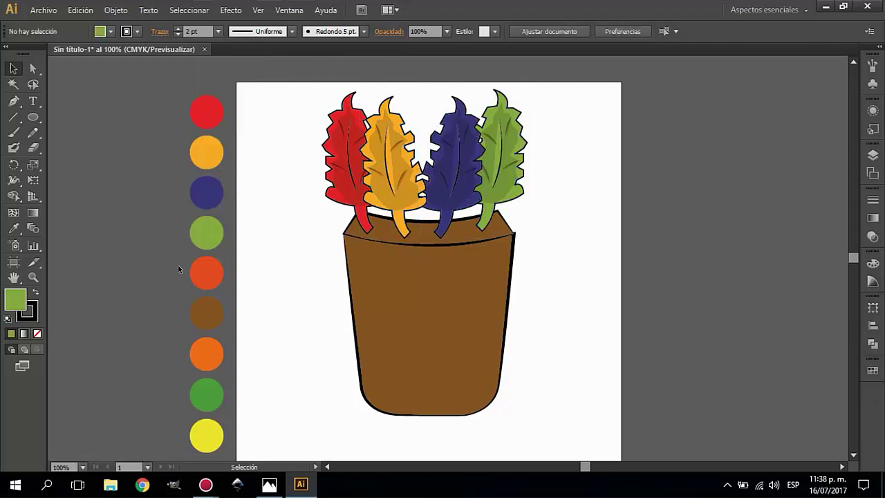
pyautogui.click(403, 161)
pyautogui.click(567, 191)
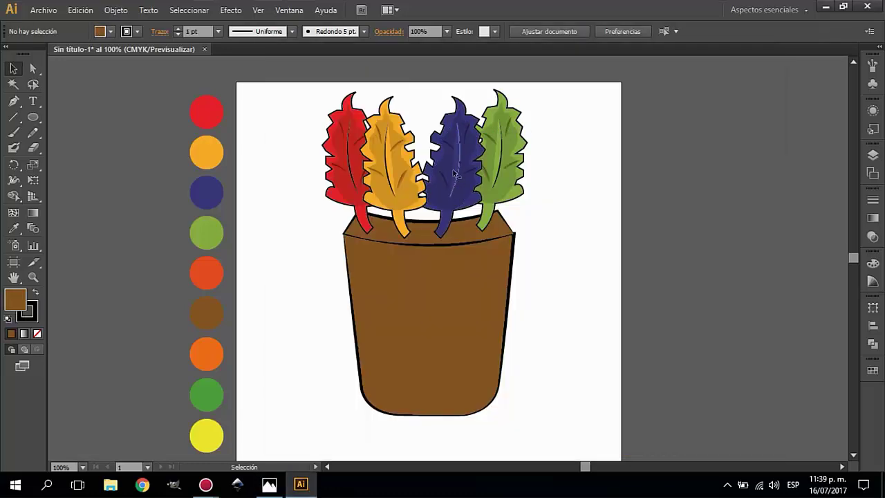
pyautogui.click(438, 200)
pyautogui.moveTo(415, 297); pyautogui.dragTo(419, 369)
pyautogui.moveTo(332, 166); pyautogui.dragTo(275, 178)
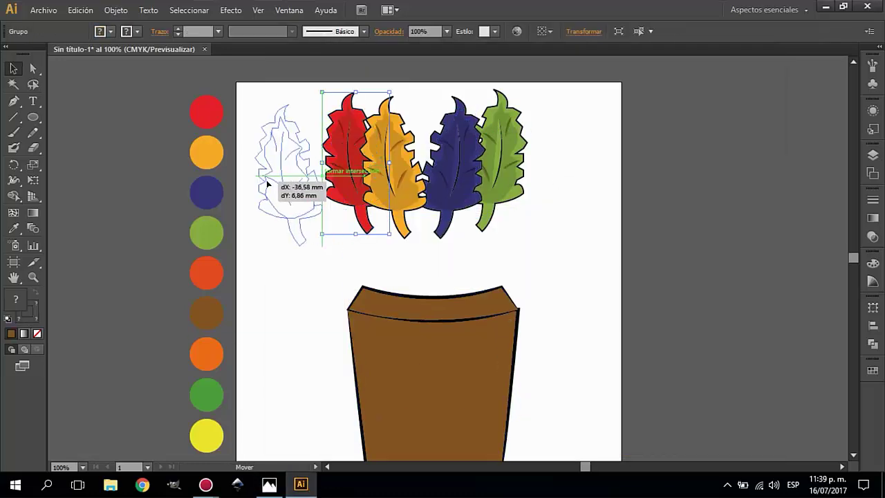
pyautogui.moveTo(343, 86); pyautogui.dragTo(413, 239)
pyautogui.keyDown('shift'); pyautogui.click(442, 172); pyautogui.keyUp('shift')
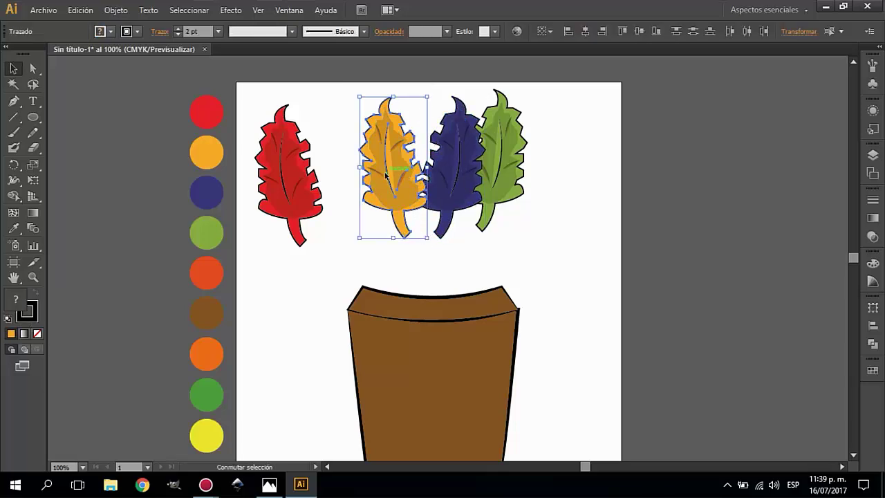
pyautogui.moveTo(392, 148); pyautogui.dragTo(385, 164)
pyautogui.hotkey('ctrl', 'z')
pyautogui.hotkey('ctrl', 'z')
pyautogui.hotkey('ctrl', 'z')
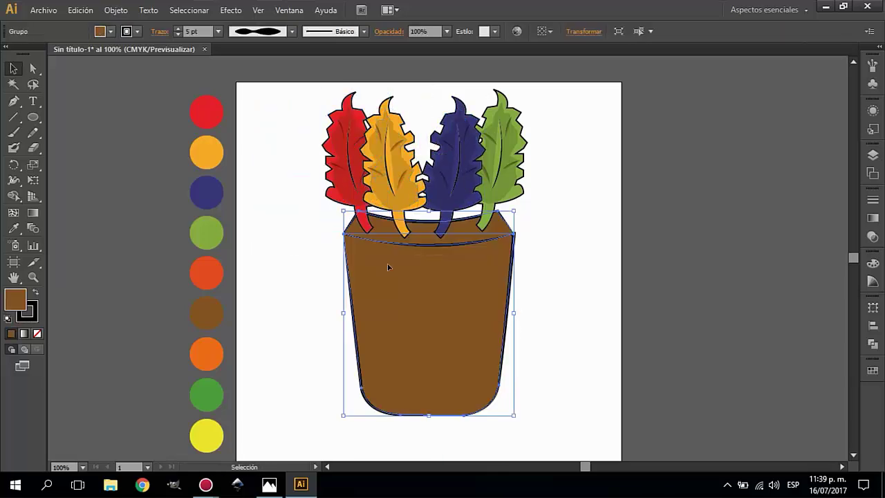
pyautogui.click(309, 289)
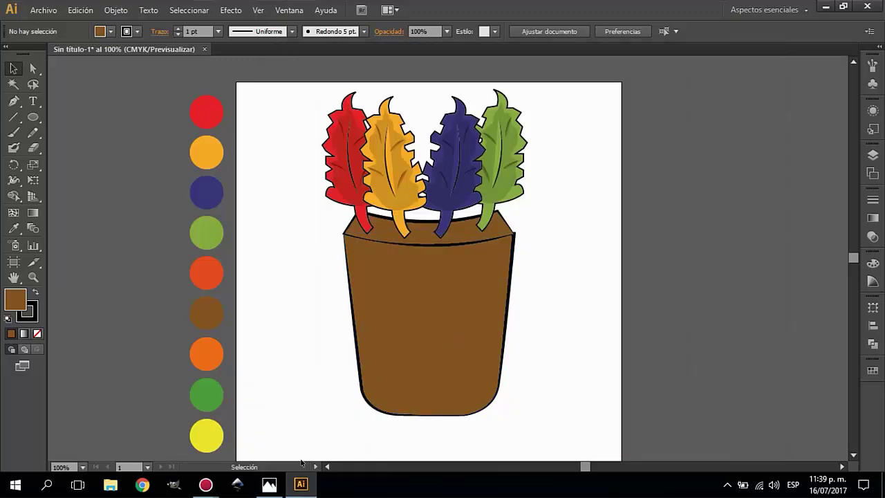
# Draw a small closed triangular notch path on the left of the pot rim.
pyautogui.keyDown('alt'); pyautogui.scroll(1, 396, 257); pyautogui.keyUp('alt')
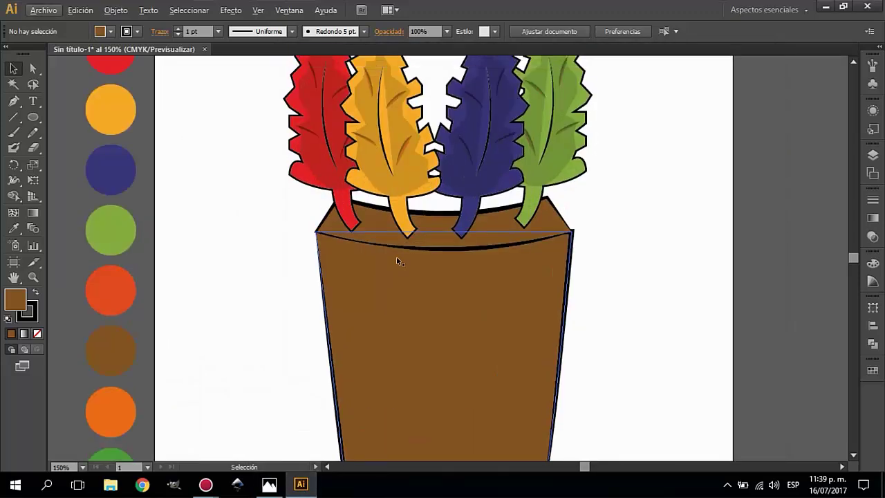
pyautogui.keyDown('alt'); pyautogui.scroll(2, 395, 256); pyautogui.keyUp('alt')
pyautogui.press('p')
pyautogui.click(313, 220)
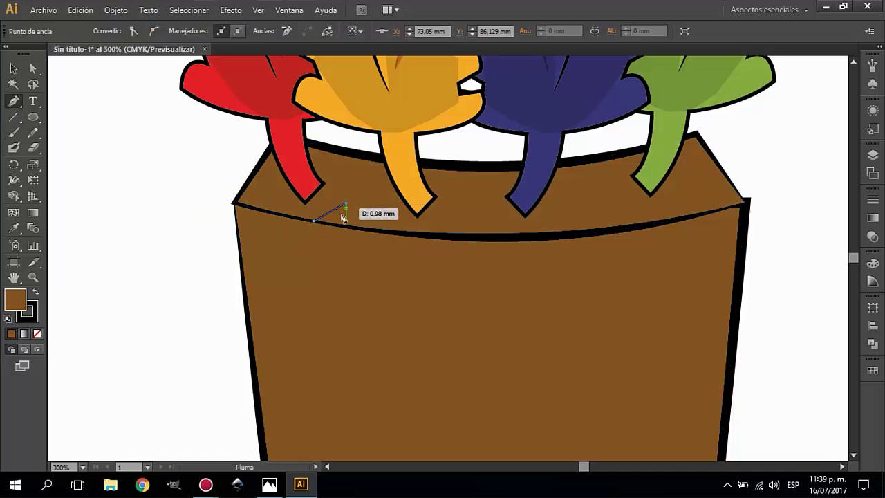
pyautogui.click(345, 203)
pyautogui.click(344, 226)
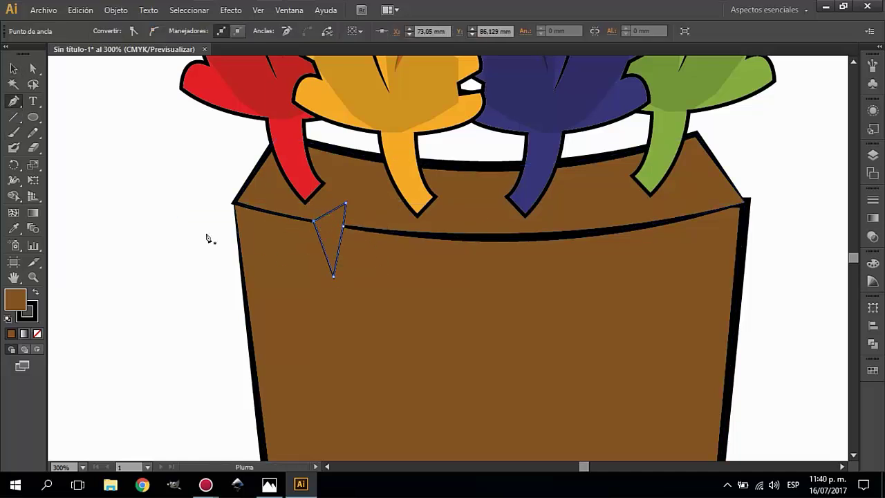
pyautogui.keyDown('alt'); pyautogui.scroll(-2, 359, 263); pyautogui.keyUp('alt')
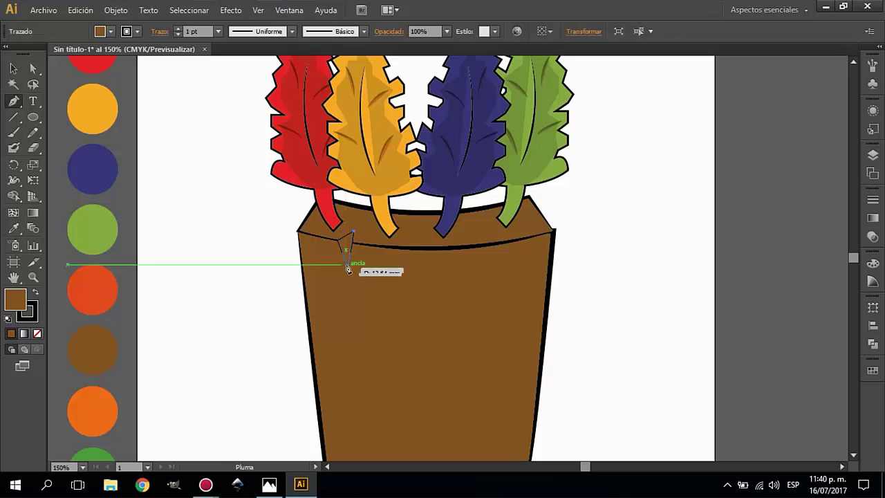
pyautogui.click(349, 269)
pyautogui.click(356, 236)
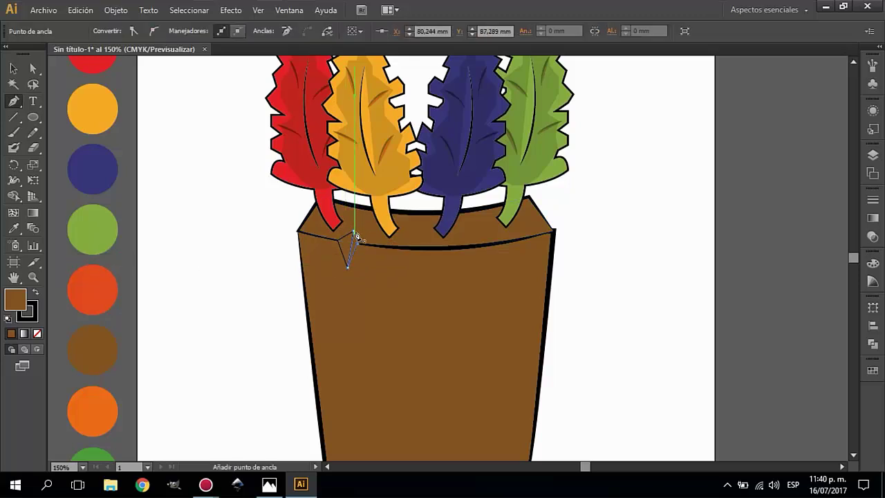
pyautogui.keyDown('ctrl'); pyautogui.click(574, 245); pyautogui.keyUp('ctrl')
pyautogui.click(348, 245)
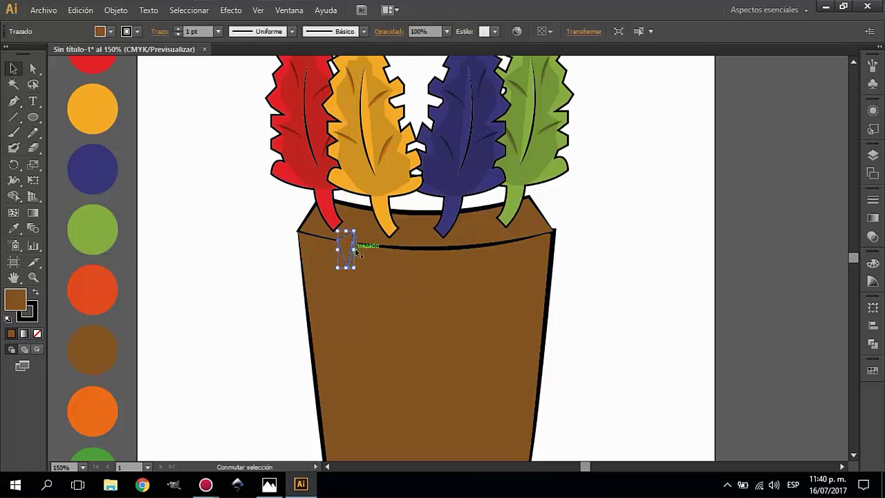
pyautogui.click(814, 269)
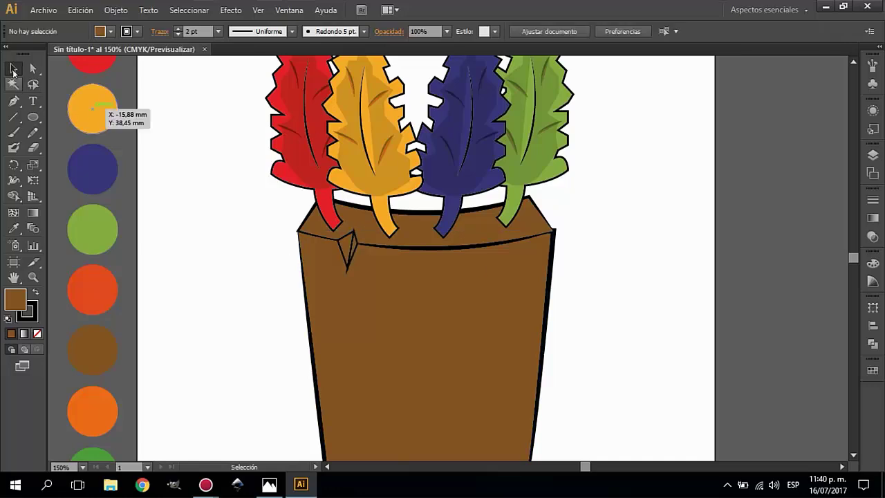
# Draw a second triangular notch on the right of the rim, then zoom out to the whole pot.
pyautogui.press('p')
pyautogui.scroll(1, 489, 247)
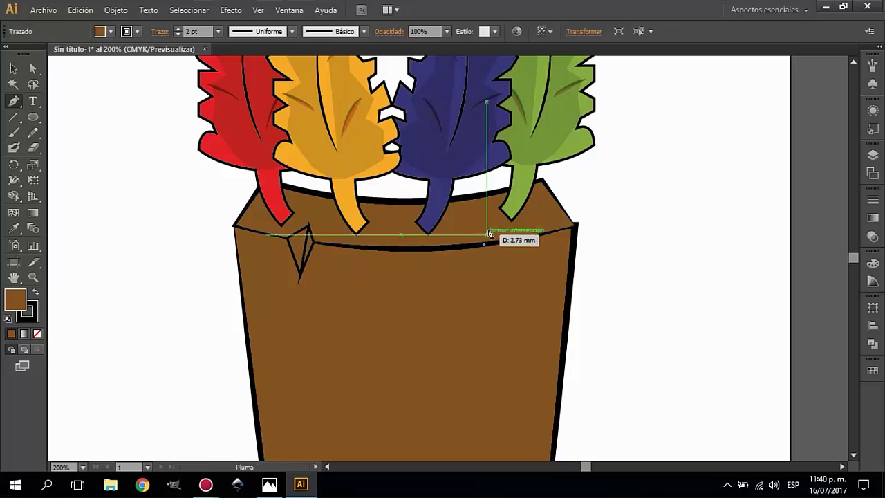
pyautogui.click(486, 241)
pyautogui.click(494, 257)
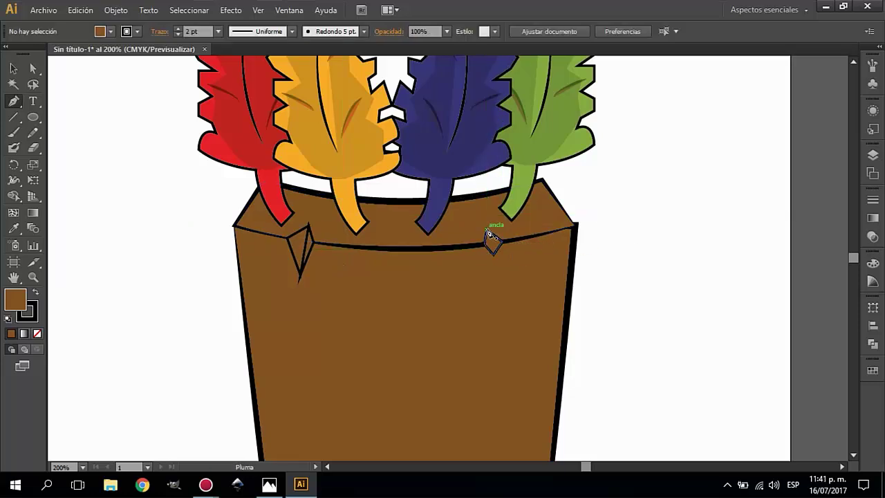
pyautogui.click(495, 257)
pyautogui.press('v')
pyautogui.click(493, 242)
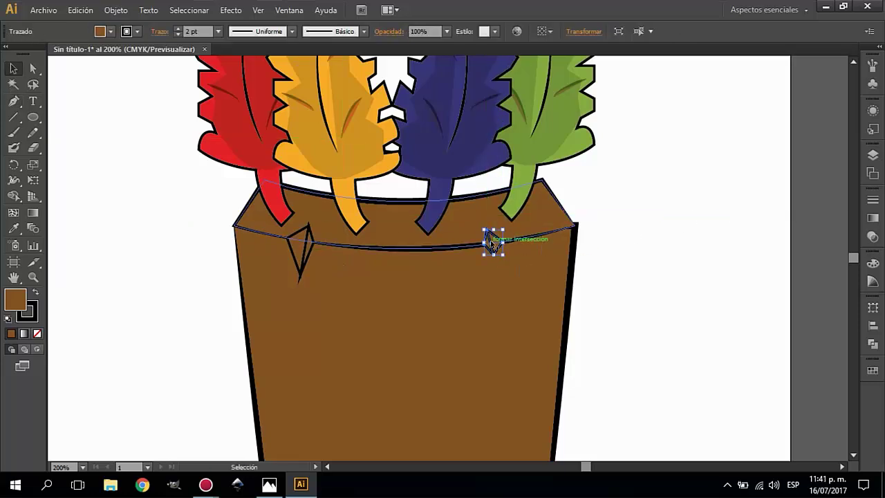
pyautogui.click(609, 239)
pyautogui.hotkey('ctrl', '1')
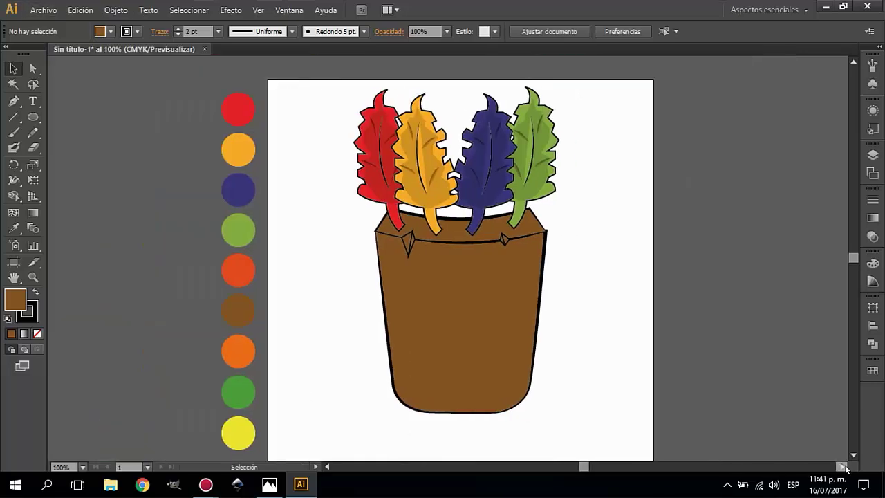
# Pull the pot's bottom-left and bottom-right anchors upward and nudge its bottom point, comparing with the reference.
pyautogui.click(269, 483)
pyautogui.click(299, 486)
pyautogui.click(356, 391)
pyautogui.press('a')
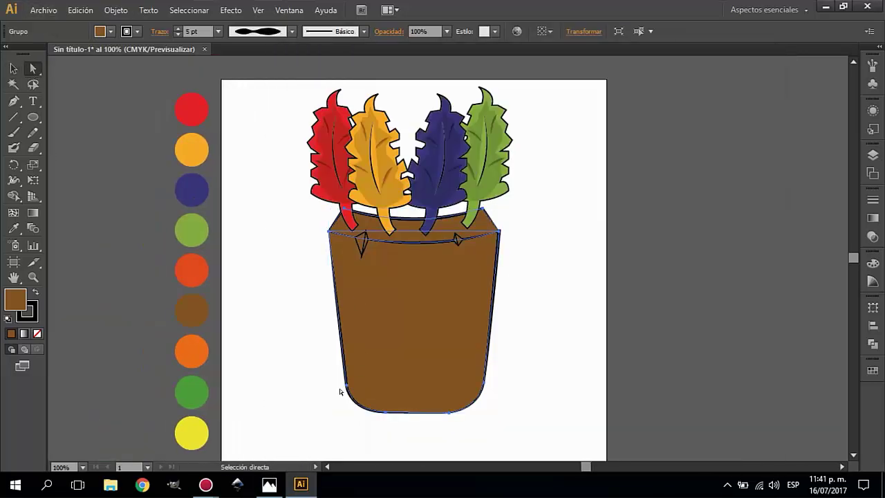
pyautogui.moveTo(346, 385); pyautogui.dragTo(348, 362)
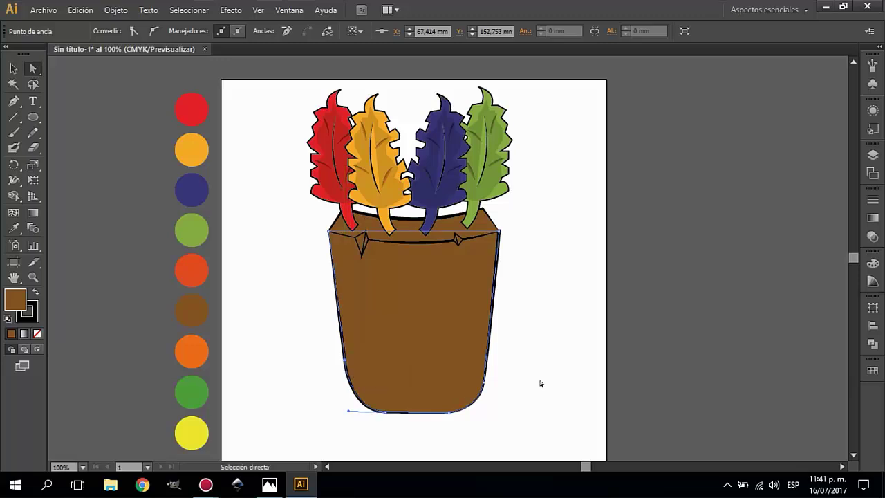
pyautogui.moveTo(482, 387); pyautogui.dragTo(486, 362)
pyautogui.moveTo(454, 412); pyautogui.dragTo(456, 412)
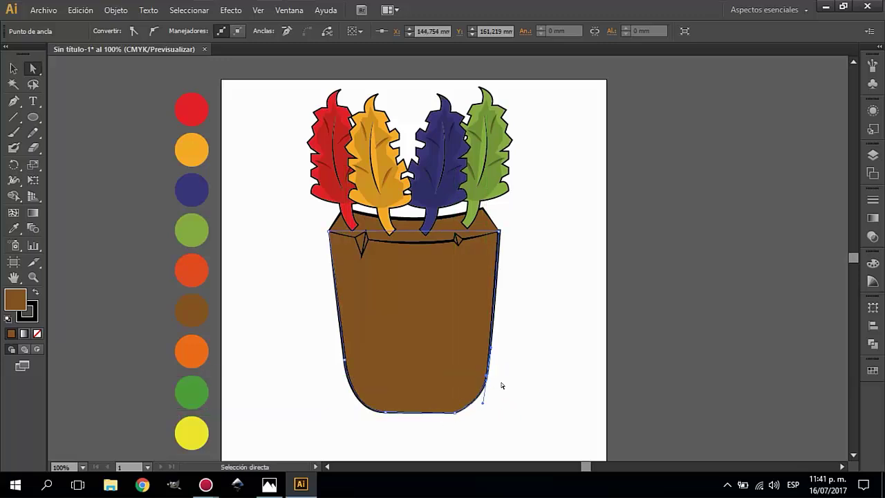
pyautogui.click(467, 418)
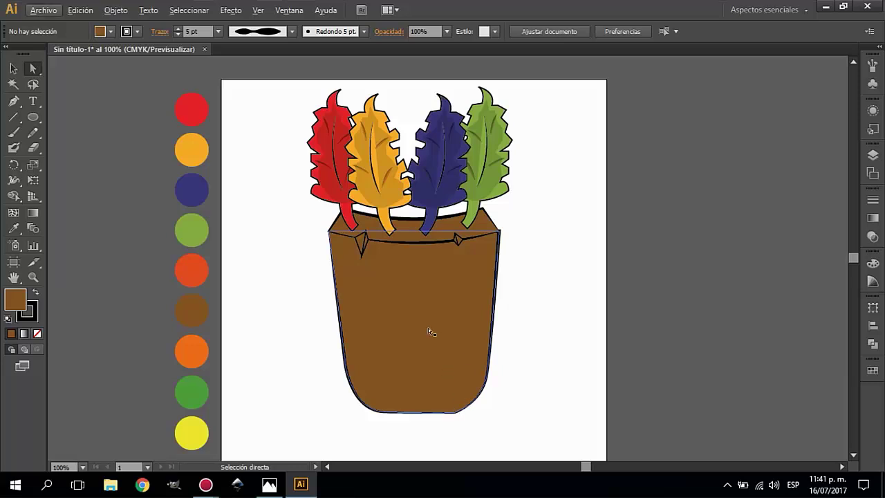
pyautogui.click(269, 484)
pyautogui.click(268, 484)
# Draw several short carved tick marks along the pot rim with the Pen tool.
pyautogui.press('p')
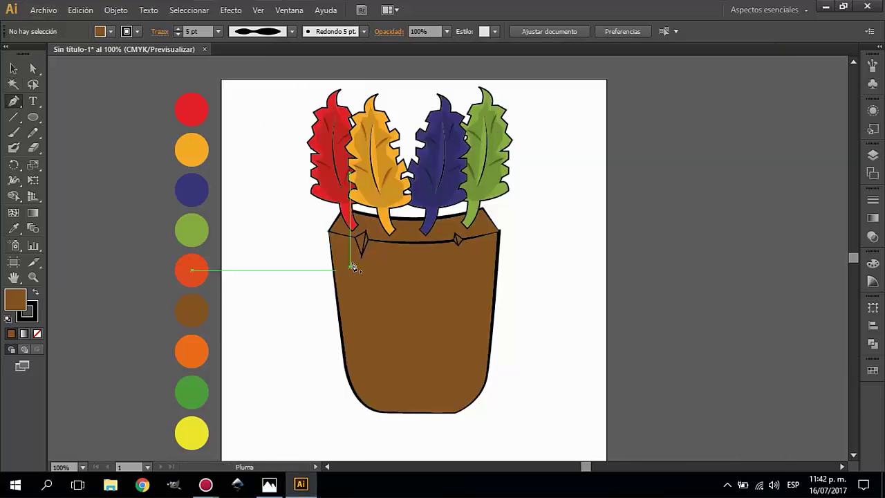
pyautogui.click(361, 232)
pyautogui.keyDown('ctrl'); pyautogui.click(513, 243); pyautogui.keyUp('ctrl')
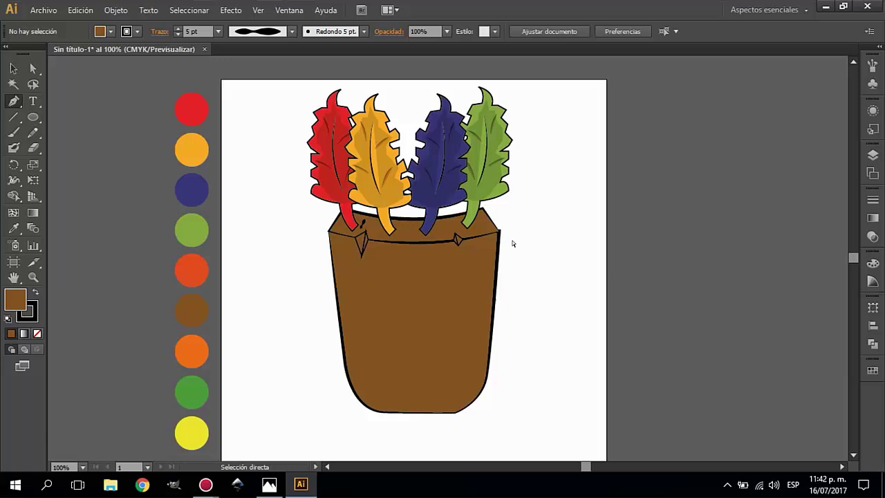
pyautogui.click(379, 225)
pyautogui.keyDown('ctrl'); pyautogui.click(657, 237); pyautogui.keyUp('ctrl')
pyautogui.click(391, 228)
pyautogui.click(415, 245)
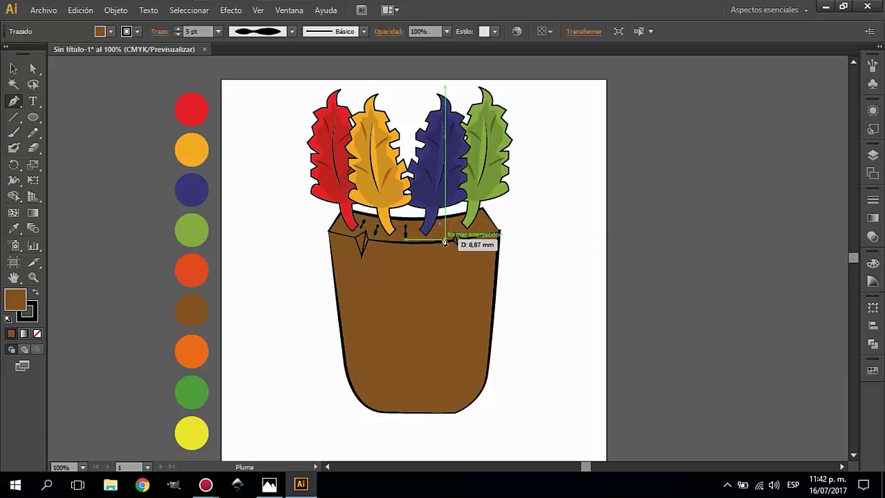
pyautogui.click(444, 240)
pyautogui.click(459, 243)
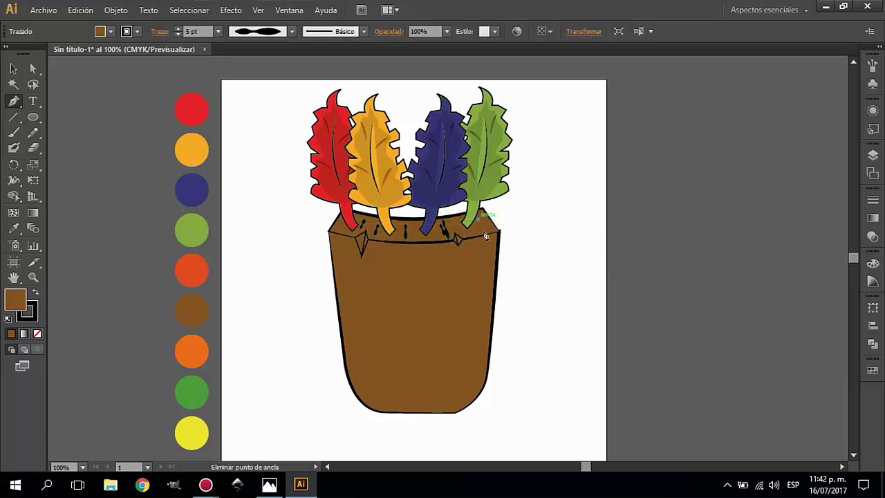
pyautogui.keyDown('ctrl'); pyautogui.click(89, 143); pyautogui.keyUp('ctrl')
# Give the selected rim marks a tapered variable-width stroke profile.
pyautogui.keyDown('ctrl'); pyautogui.click(362, 228); pyautogui.keyUp('ctrl')
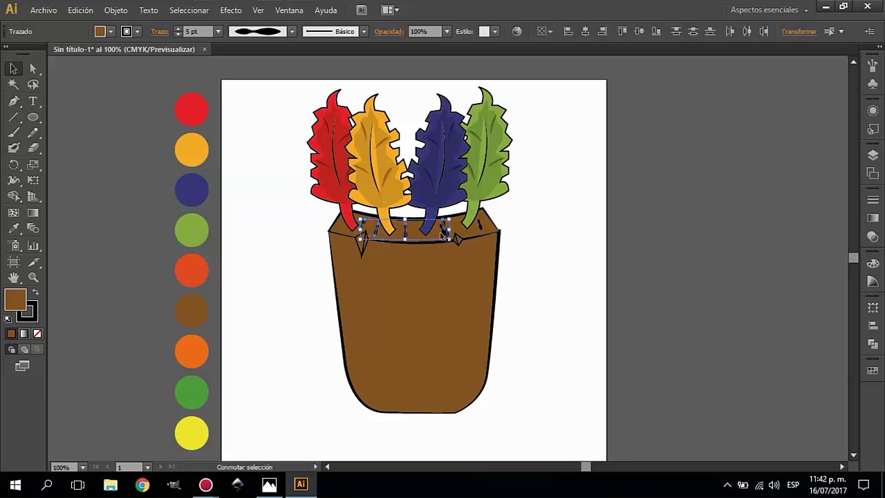
pyautogui.keyDown('shift'); pyautogui.click(478, 226); pyautogui.keyUp('shift')
pyautogui.click(292, 31)
pyautogui.click(252, 153)
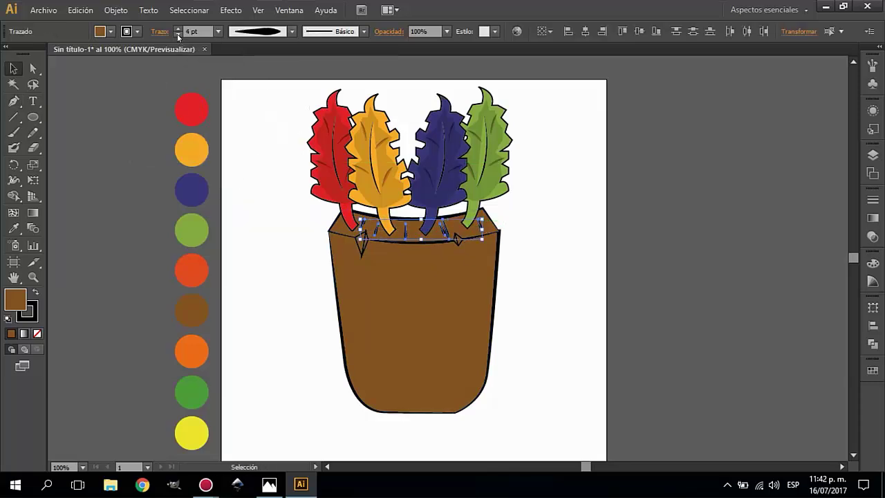
pyautogui.click(620, 227)
pyautogui.hotkey('alt', 'Tab')
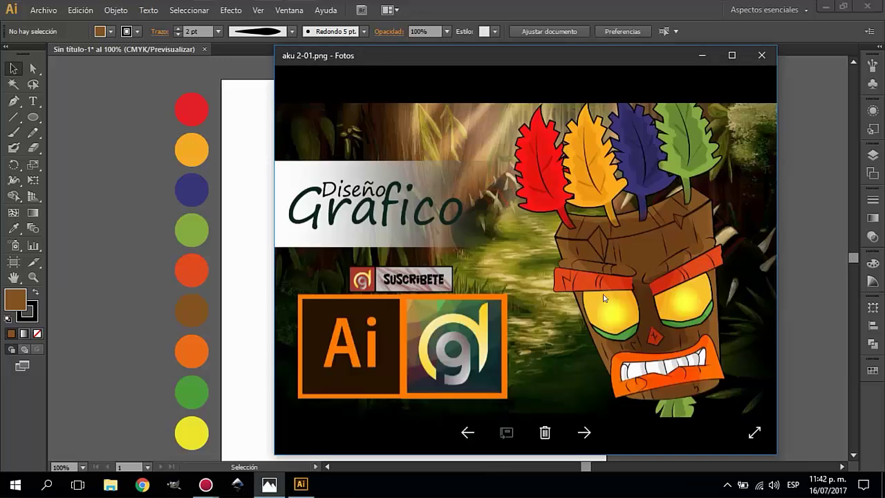
# Draw a rounded rectangle bar on the left of the face filled with the red-orange swatch.
pyautogui.click(269, 488)
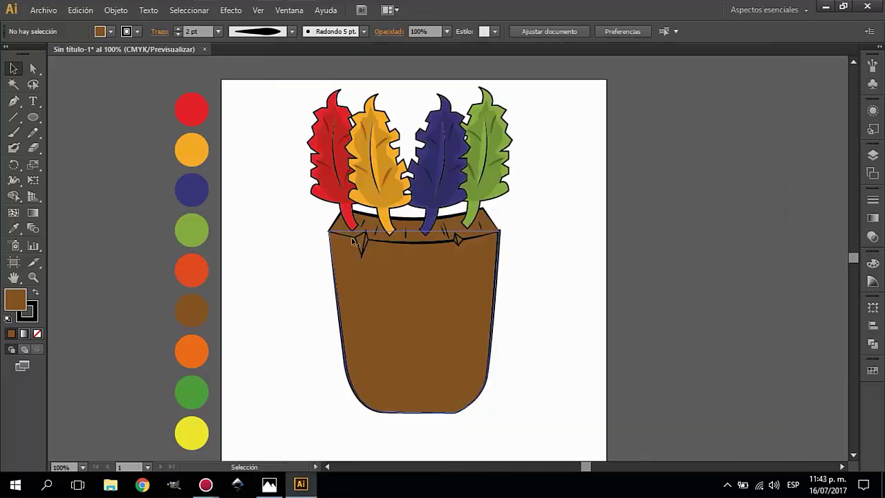
pyautogui.moveTo(34, 122); pyautogui.dragTo(83, 127)
pyautogui.moveTo(316, 274); pyautogui.dragTo(392, 293)
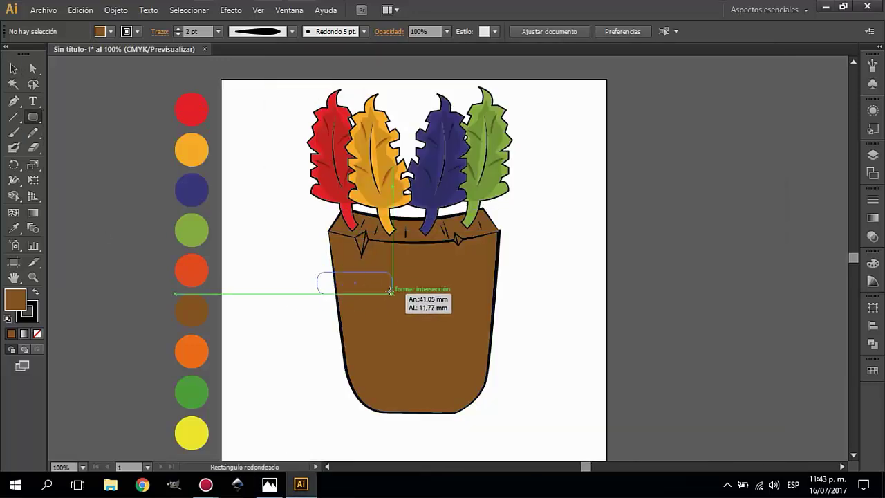
pyautogui.click(14, 228)
pyautogui.click(191, 271)
pyautogui.keyDown('ctrl'); pyautogui.click(302, 300); pyautogui.keyUp('ctrl')
pyautogui.click(373, 282)
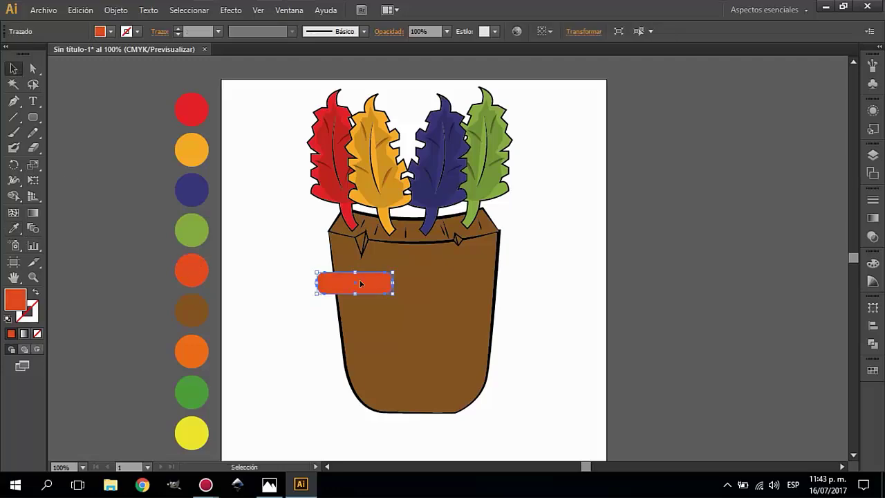
# Reshape the bar's corners and tilt it slightly clockwise into the left brow position.
pyautogui.hotkey('ctrl', '+')
pyautogui.click(841, 467)
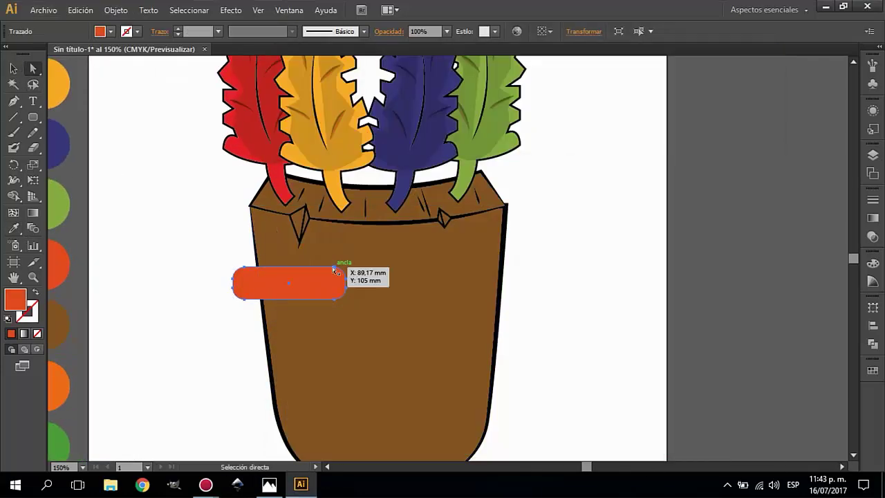
pyautogui.moveTo(335, 270); pyautogui.dragTo(340, 276)
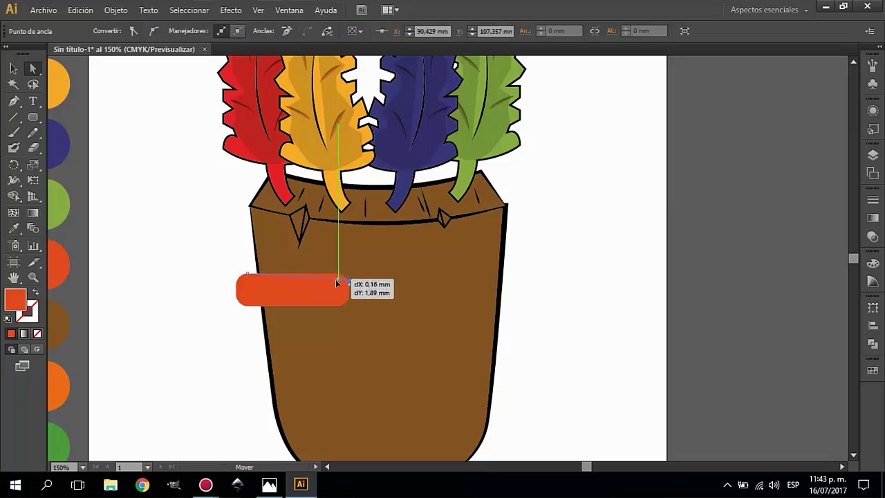
pyautogui.click(236, 278)
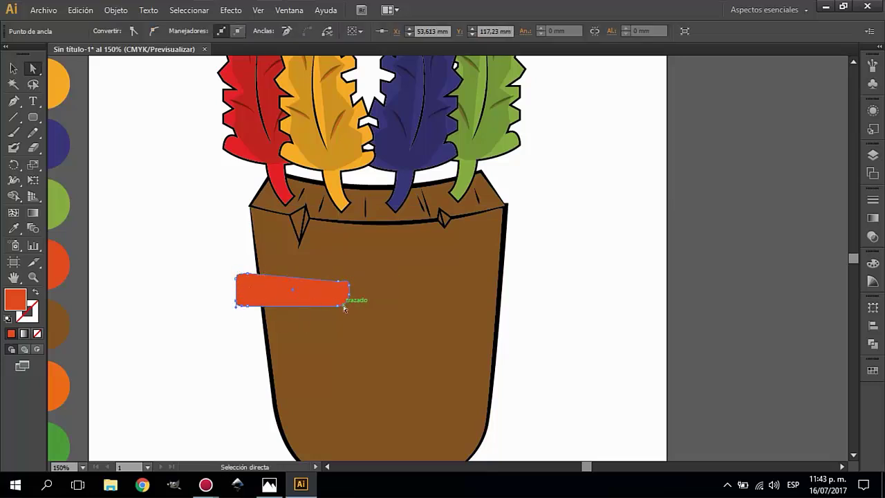
pyautogui.click(347, 283)
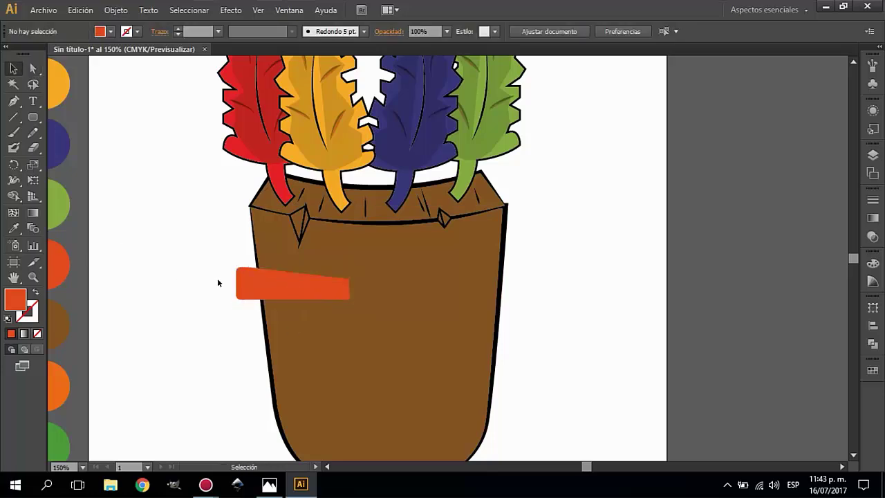
pyautogui.moveTo(269, 278); pyautogui.dragTo(277, 268)
pyautogui.moveTo(359, 272); pyautogui.dragTo(360, 284)
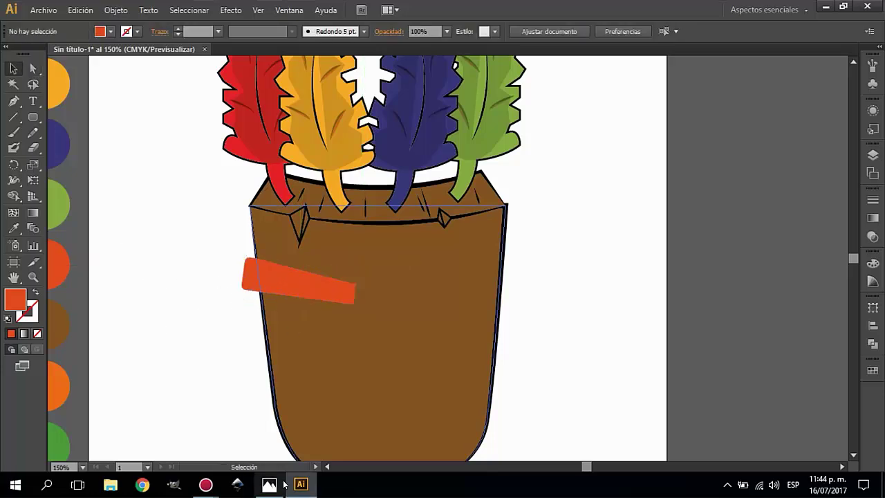
pyautogui.click(269, 484)
pyautogui.click(299, 483)
pyautogui.click(277, 274)
pyautogui.click(152, 222)
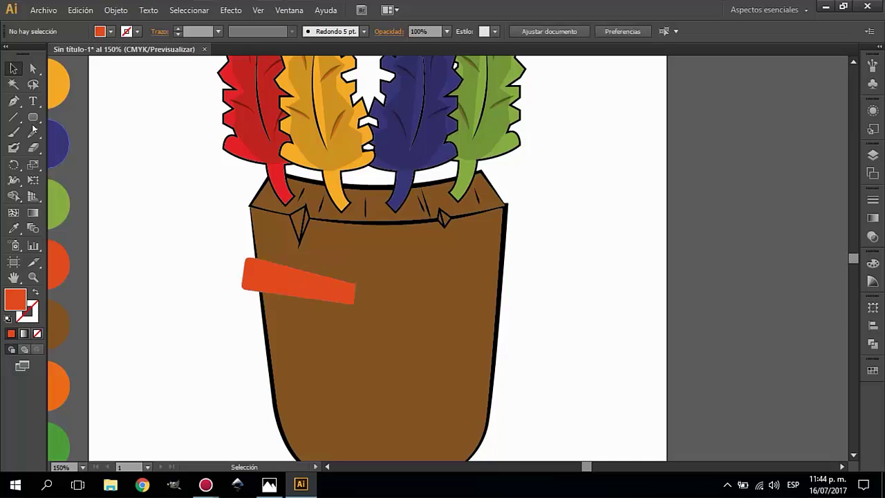
# Make a vertically reflected copy of the left brow and move it to the face's right side.
pyautogui.click(292, 280)
pyautogui.rightClick(292, 280)
pyautogui.click(523, 287)
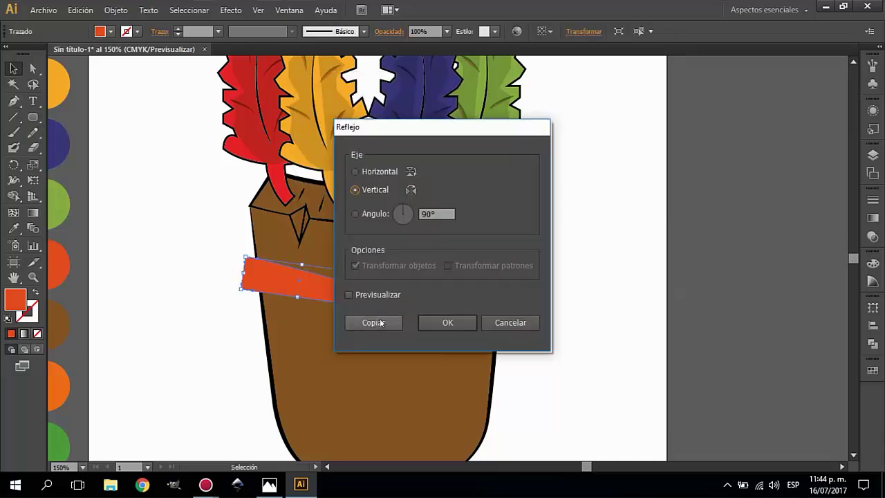
pyautogui.click(369, 320)
pyautogui.moveTo(288, 287)
pyautogui.mouseDown()
pyautogui.moveTo(441, 284)
pyautogui.moveTo(463, 308)
pyautogui.mouseUp()
pyautogui.click(387, 304)
# Raise the left brow and nudge the right brow toward the centre, checking against the reference.
pyautogui.click(336, 288)
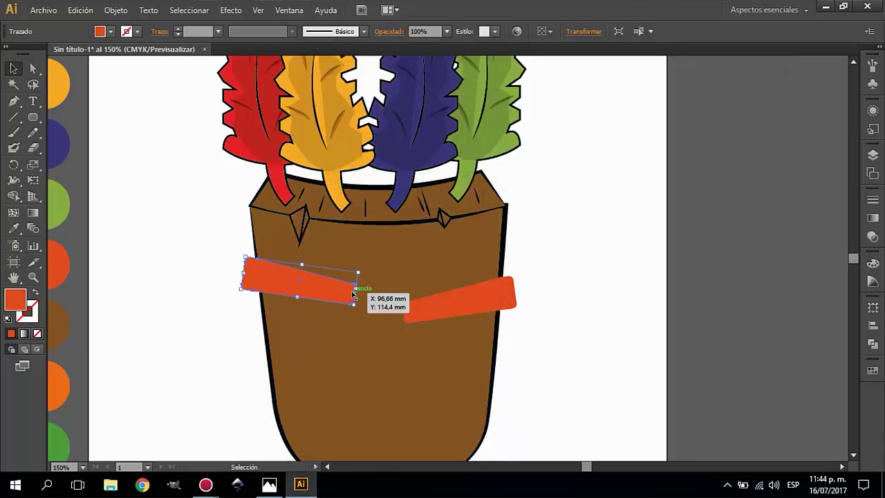
pyautogui.click(356, 294)
pyautogui.click(405, 310)
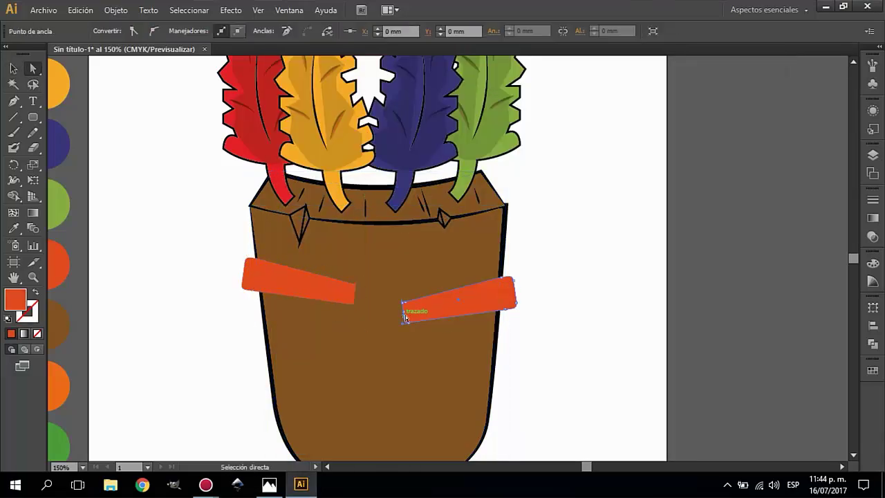
pyautogui.moveTo(403, 308); pyautogui.dragTo(398, 315)
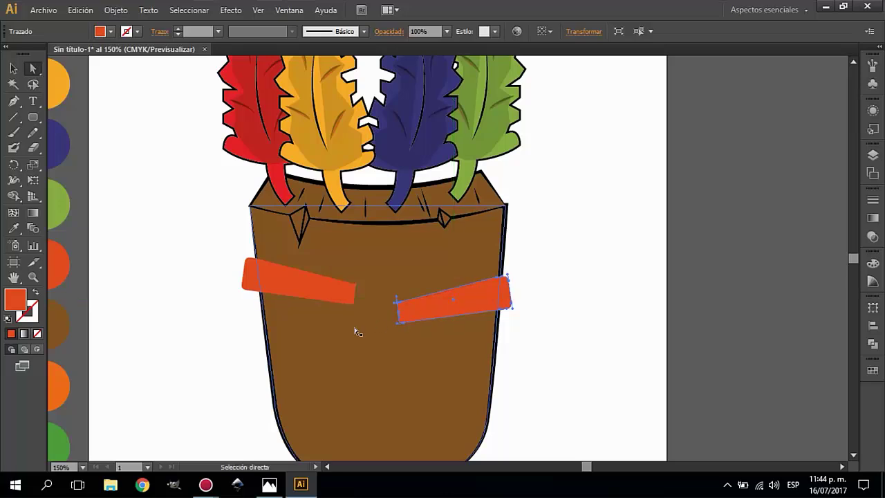
pyautogui.scroll(-1, 452, 303)
pyautogui.click(289, 240)
pyautogui.moveTo(289, 240); pyautogui.dragTo(289, 234)
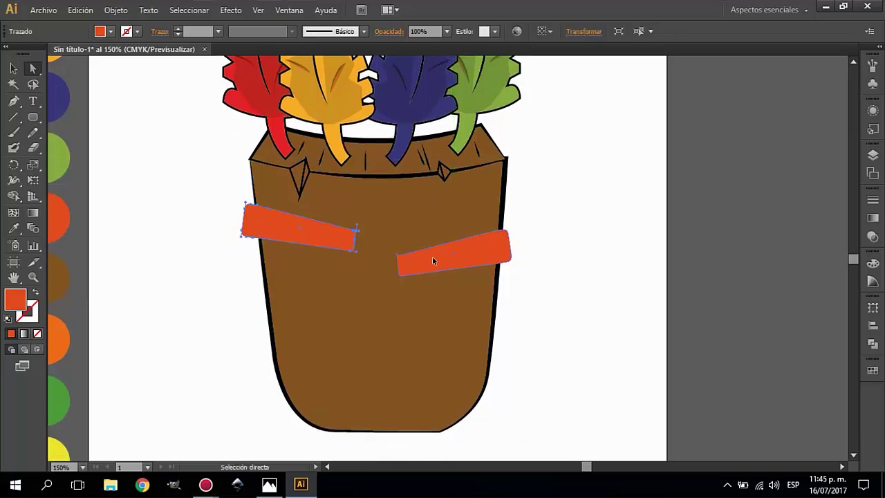
pyautogui.hotkey('ctrl', 'shift', 'a')
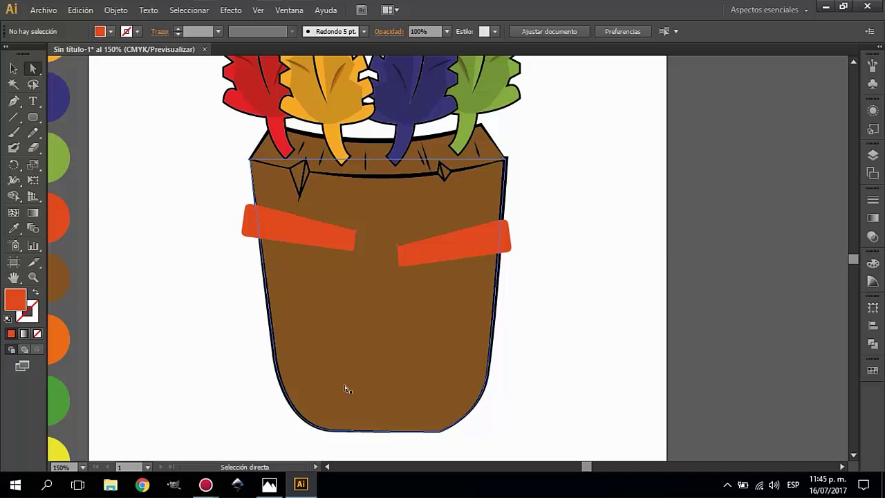
pyautogui.click(298, 235)
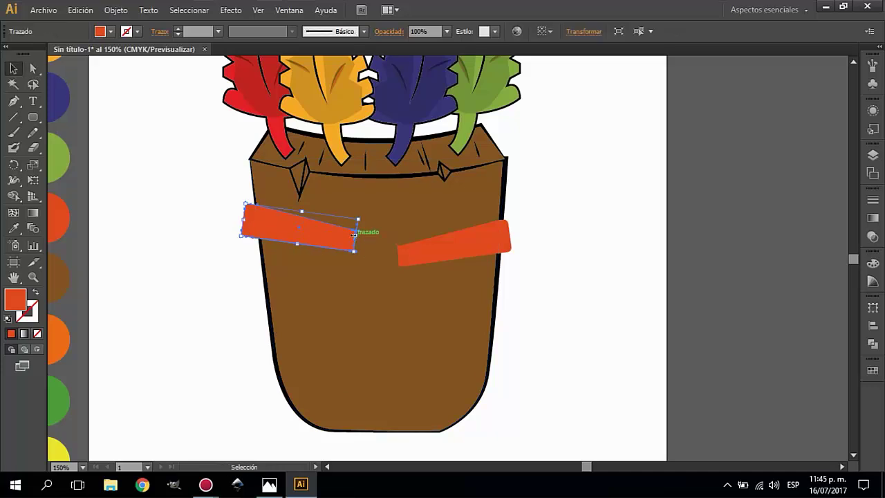
pyautogui.moveTo(423, 259); pyautogui.dragTo(416, 259)
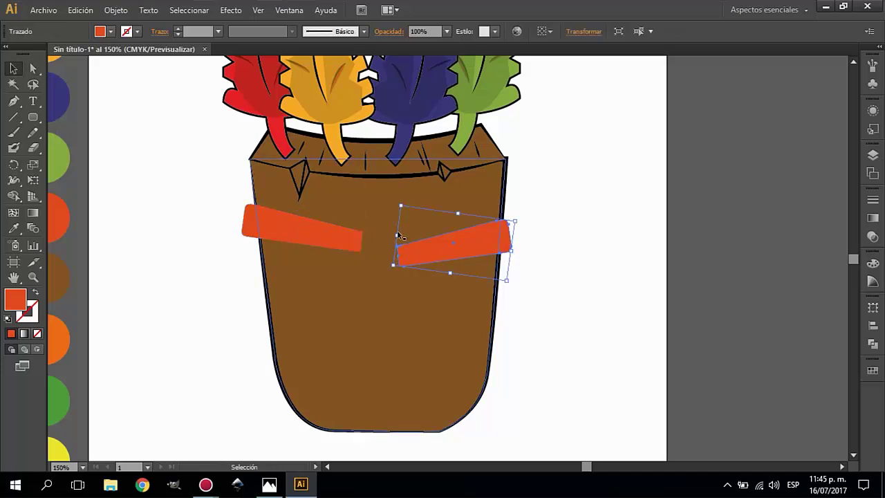
pyautogui.click(595, 245)
pyautogui.click(269, 483)
pyautogui.click(173, 147)
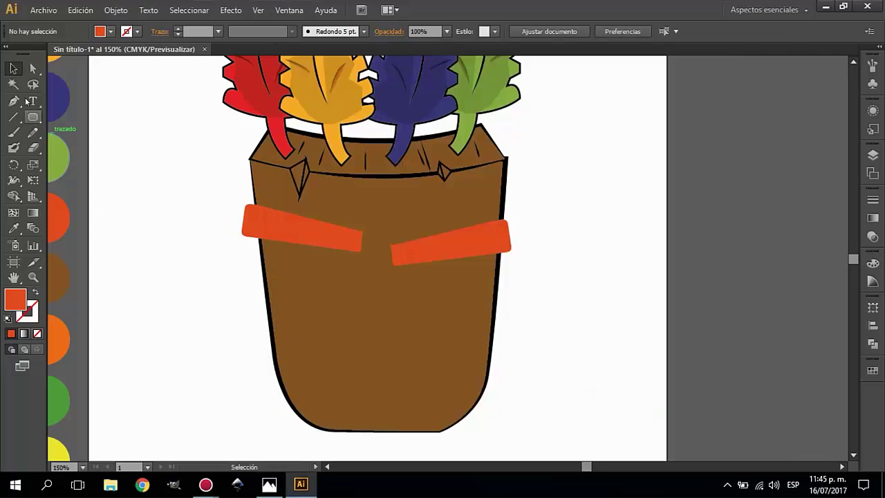
# Draw a yellow rounded eye below the left brow, and outline the brows and eye in black.
pyautogui.click(274, 241)
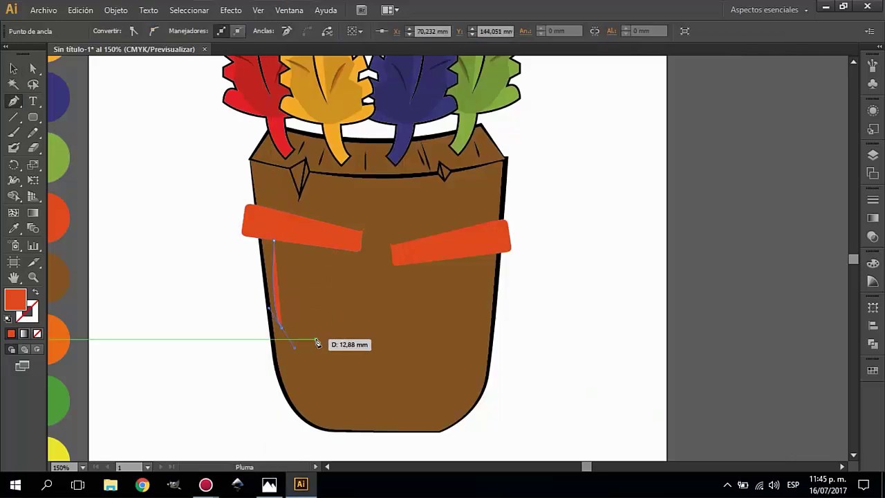
pyautogui.click(315, 338)
pyautogui.click(354, 251)
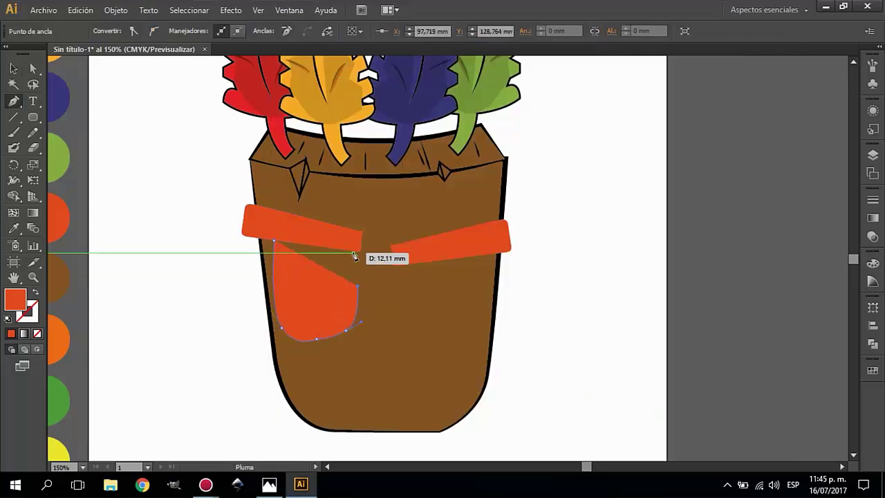
pyautogui.click(60, 440)
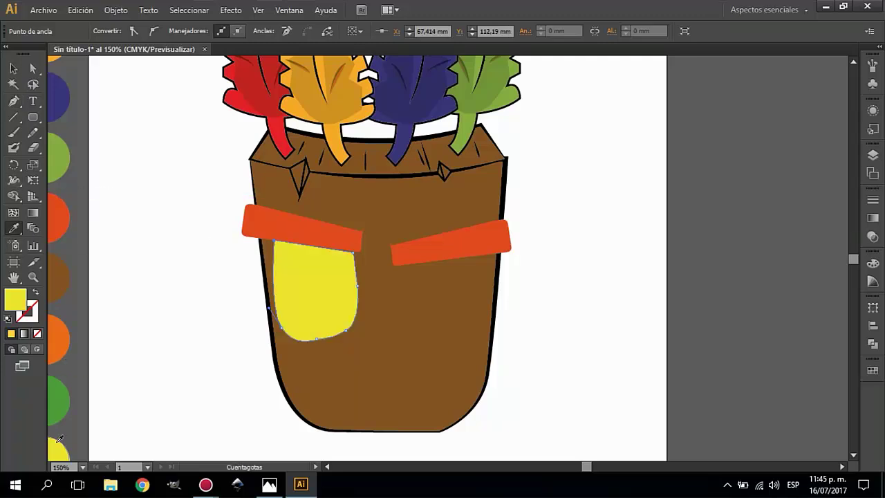
pyautogui.click(32, 68)
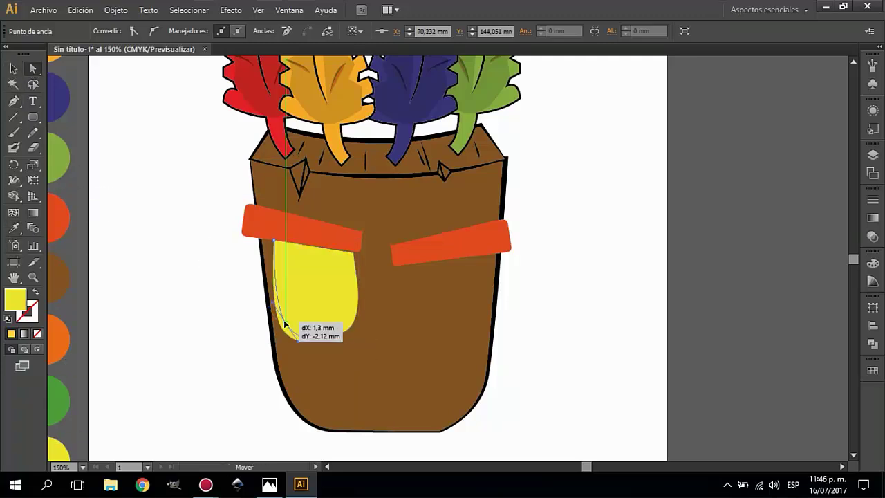
pyautogui.click(269, 483)
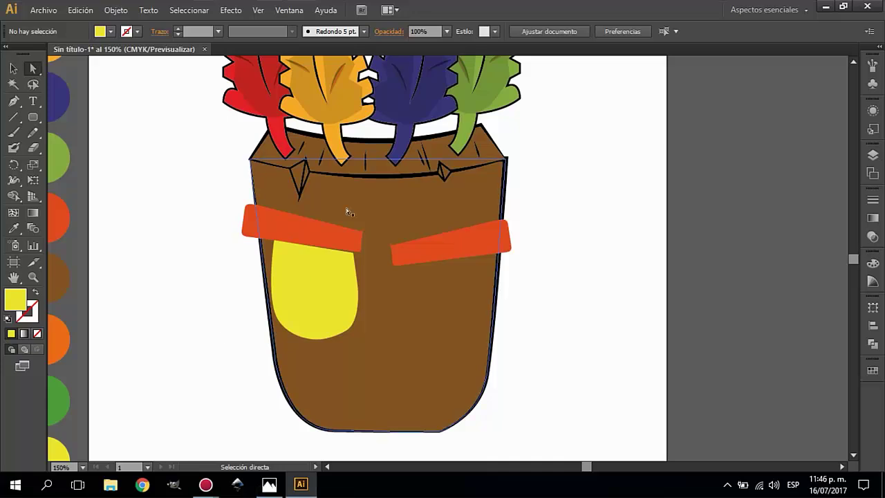
pyautogui.click(345, 286)
pyautogui.click(143, 160)
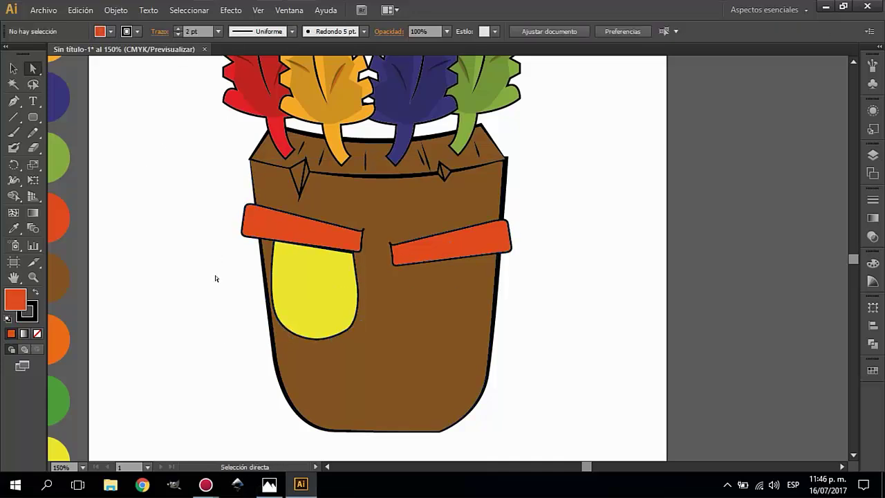
# Pen-draw the curved crescent rim along the bottom of the left eye.
pyautogui.click(13, 101)
pyautogui.moveTo(275, 310); pyautogui.dragTo(299, 326)
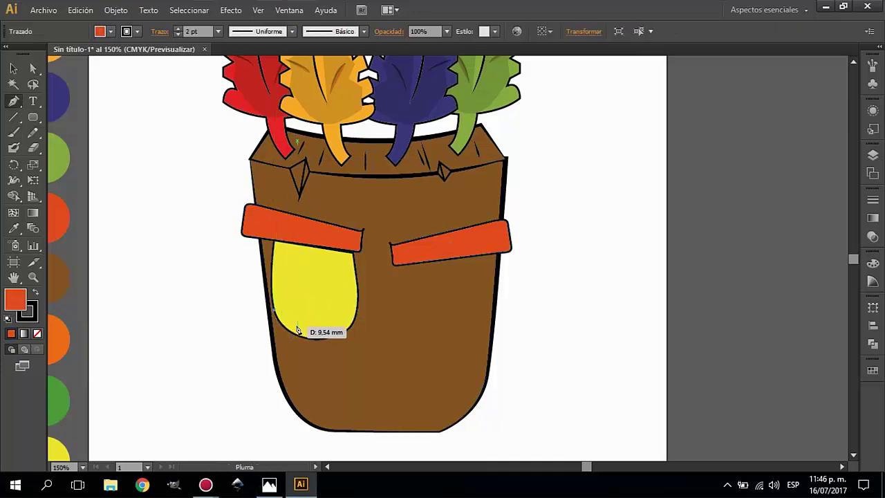
pyautogui.click(356, 309)
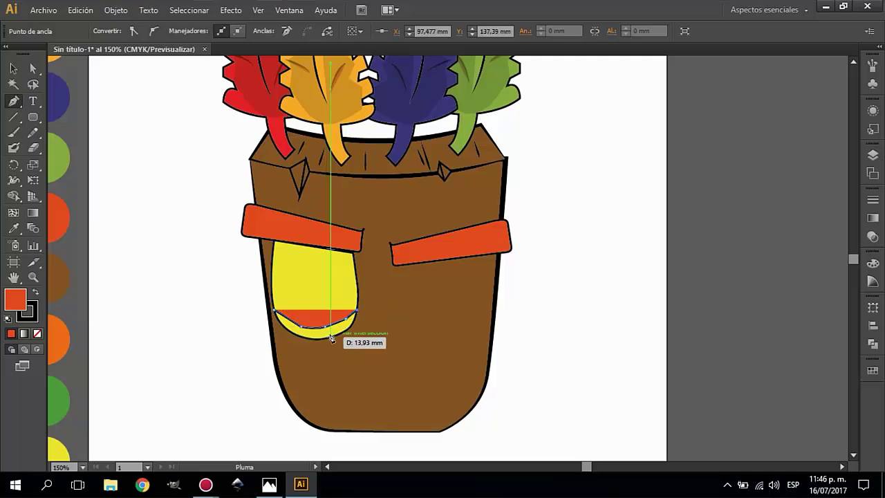
pyautogui.moveTo(302, 344); pyautogui.dragTo(304, 342)
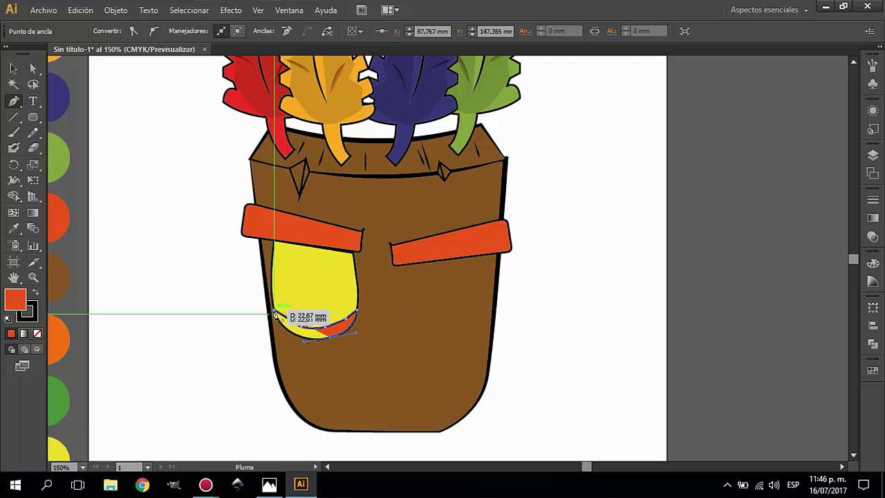
pyautogui.click(270, 295)
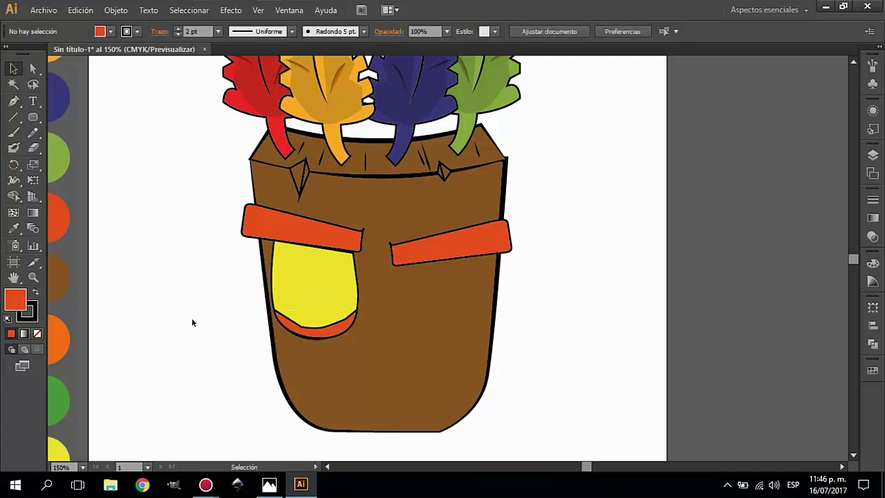
pyautogui.press('v')
# Fill the lower-lid crescent with green, then deselect it.
pyautogui.click(62, 392)
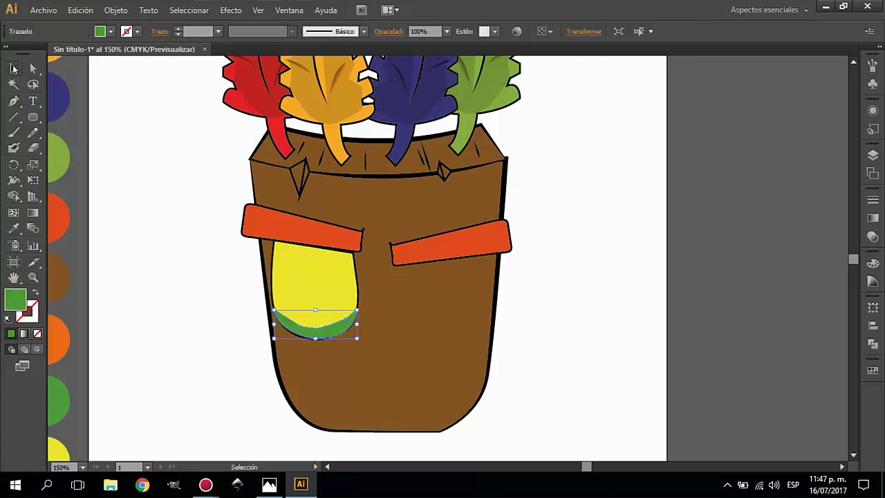
pyautogui.press('v')
pyautogui.hotkey('ctrl', 'shift', 'a')
pyautogui.click(315, 333)
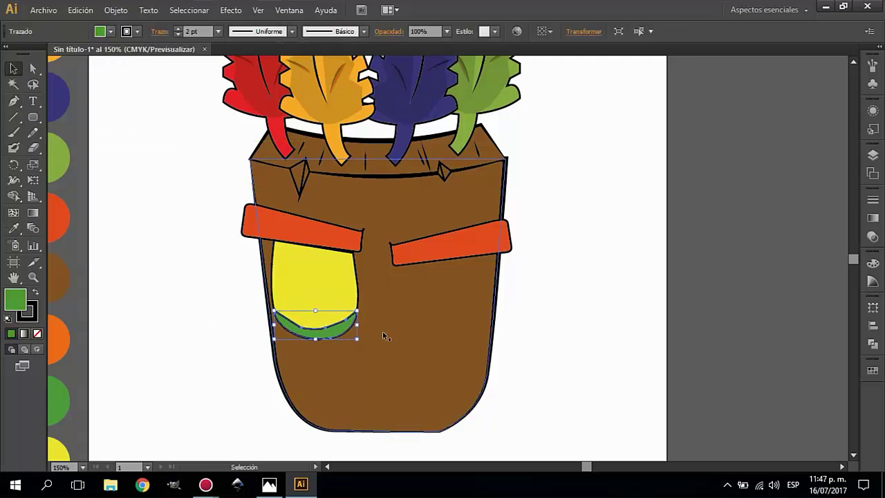
pyautogui.click(172, 296)
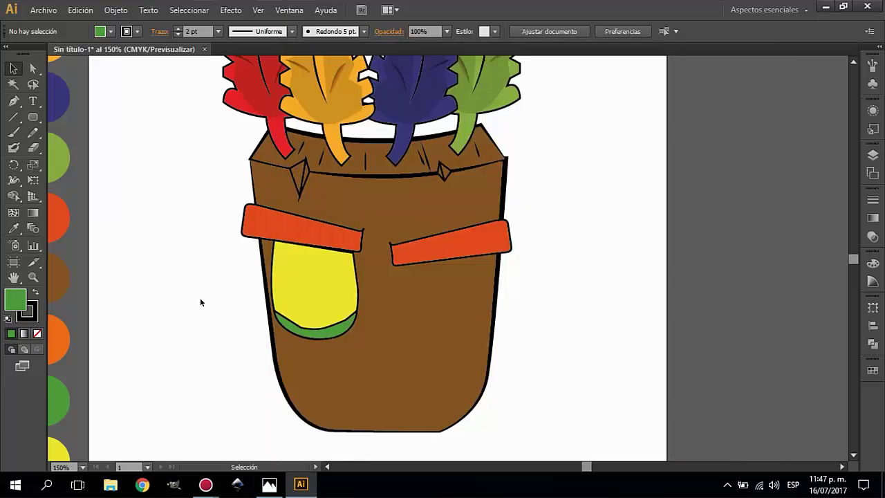
# Fill the left eye with a radial yellow-to-orange gradient and widen its bright yellow centre.
pyautogui.click(314, 283)
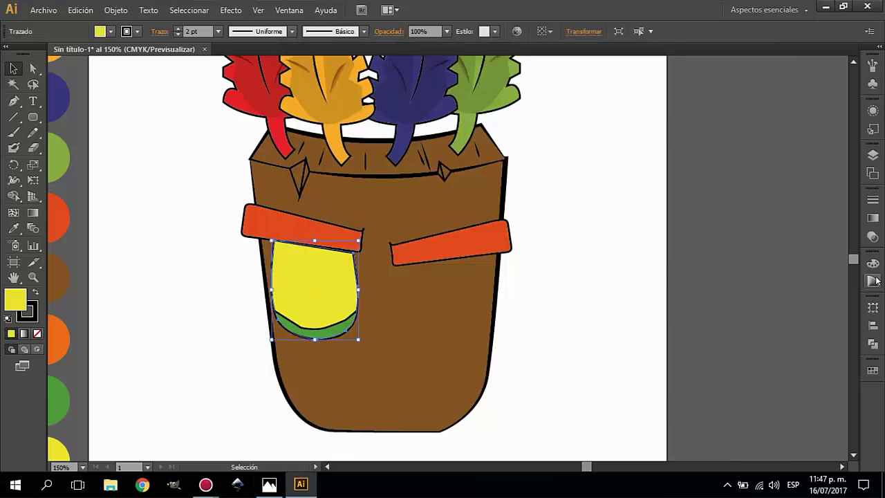
pyautogui.click(872, 218)
pyautogui.click(710, 210)
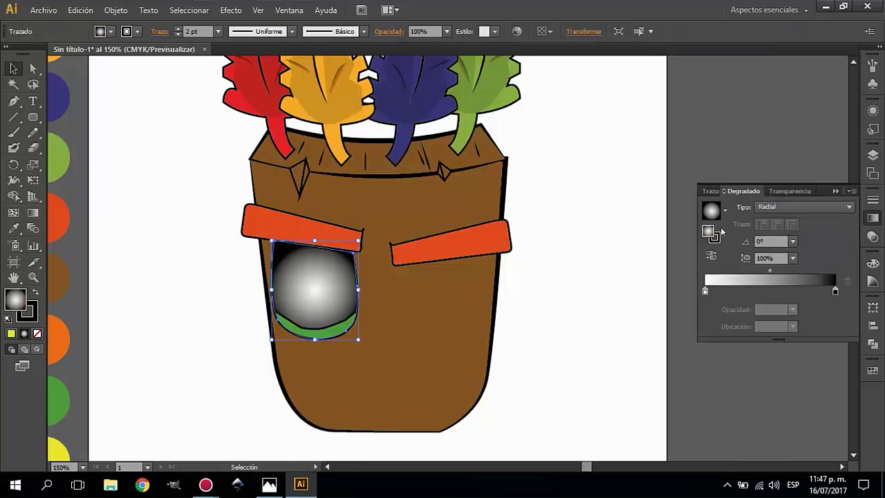
pyautogui.doubleClick(705, 291)
pyautogui.click(666, 359)
pyautogui.click(693, 380)
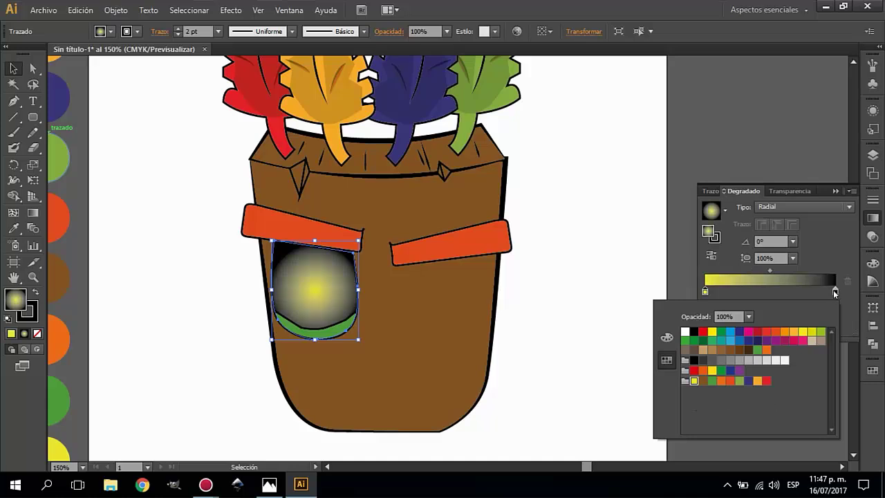
pyautogui.click(757, 380)
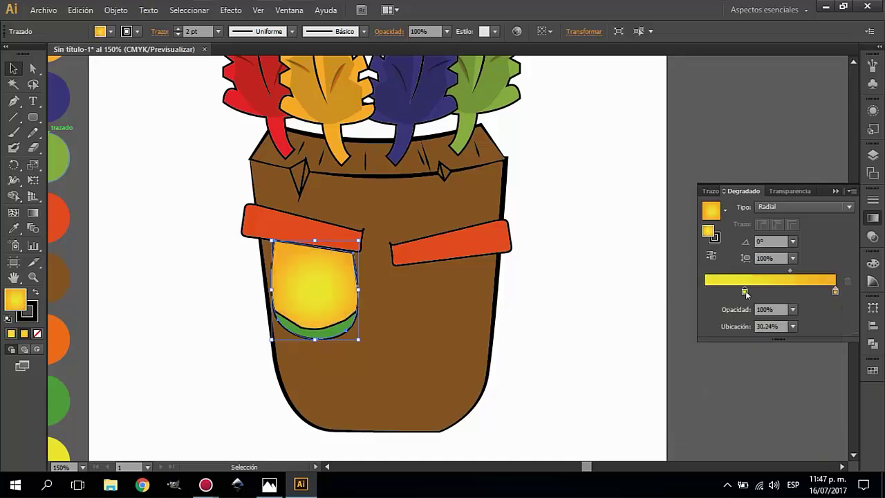
pyautogui.moveTo(745, 290); pyautogui.dragTo(760, 289)
pyautogui.click(622, 290)
# Group the left eye with its green lower lid.
pyautogui.click(314, 289)
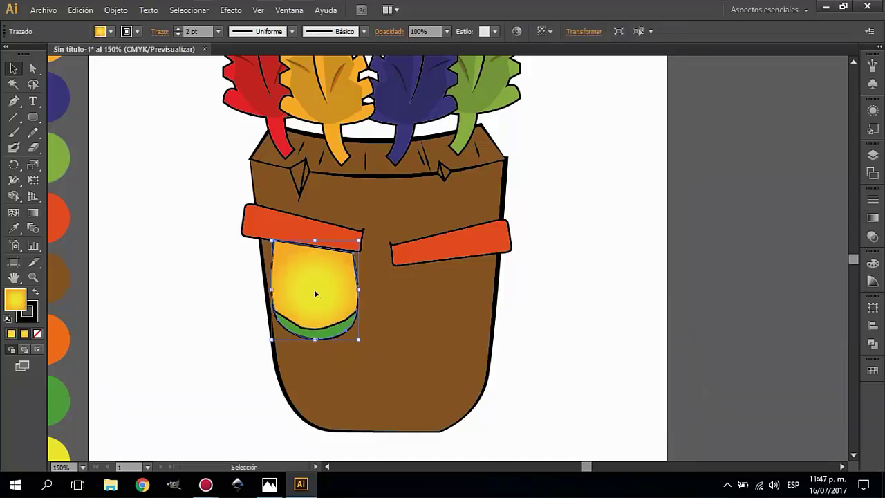
pyautogui.rightClick(314, 293)
pyautogui.click(340, 159)
pyautogui.rightClick(320, 336)
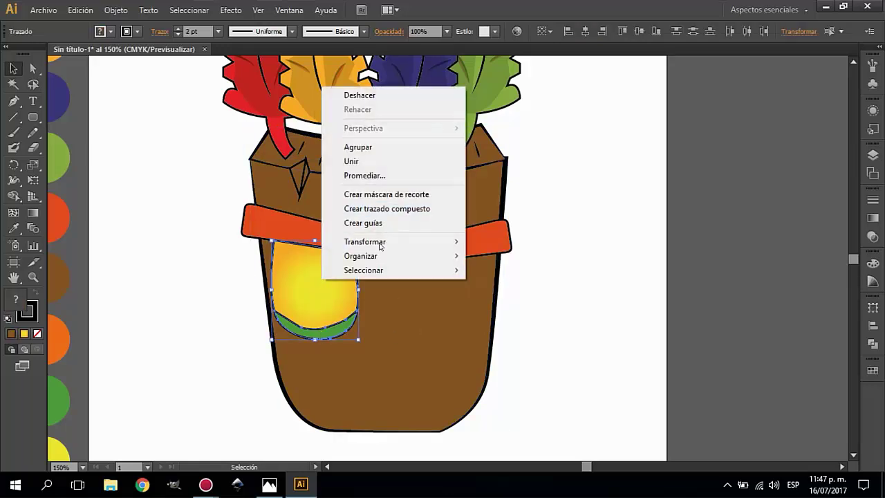
pyautogui.click(498, 313)
pyautogui.press('Escape')
# Alt-drag a copy of the eye group under the right eyebrow.
pyautogui.moveTo(308, 292)
pyautogui.mouseDown()
pyautogui.moveTo(433, 306)
pyautogui.moveTo(442, 291)
pyautogui.mouseUp()
pyautogui.hotkey('ctrl', 'shift', 'a')
pyautogui.click(508, 242)
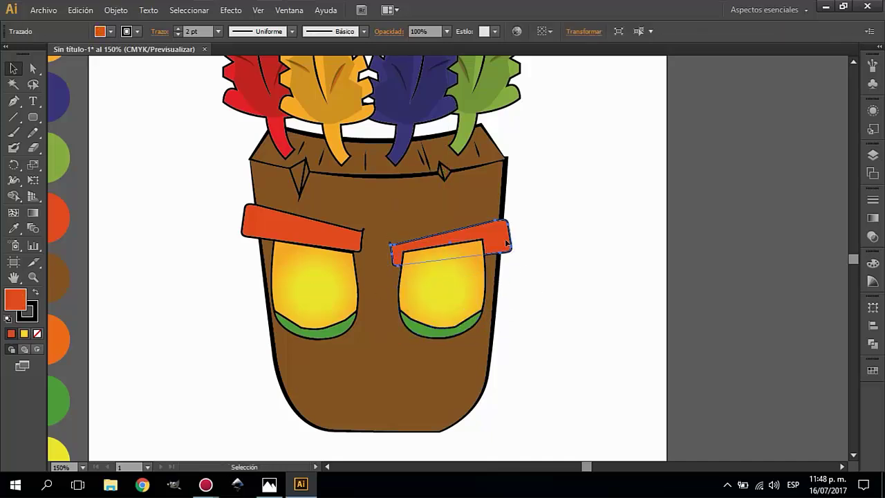
pyautogui.press('v')
pyautogui.click(546, 237)
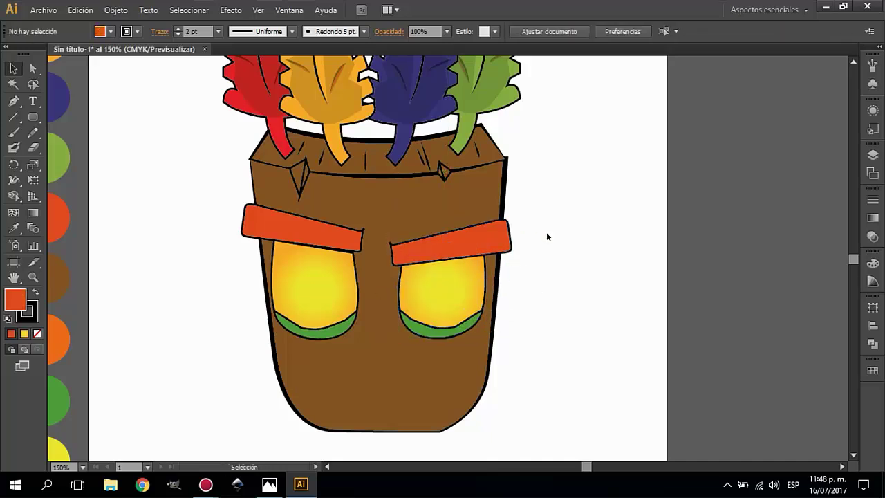
# Pen-draw a small orange diamond nose between the two eyes.
pyautogui.click(13, 100)
pyautogui.click(374, 315)
pyautogui.click(364, 334)
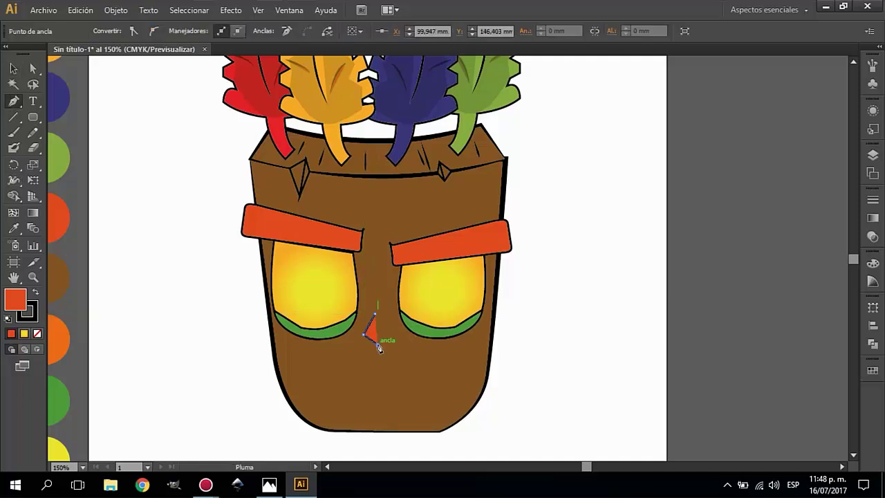
pyautogui.press('v')
pyautogui.click(115, 136)
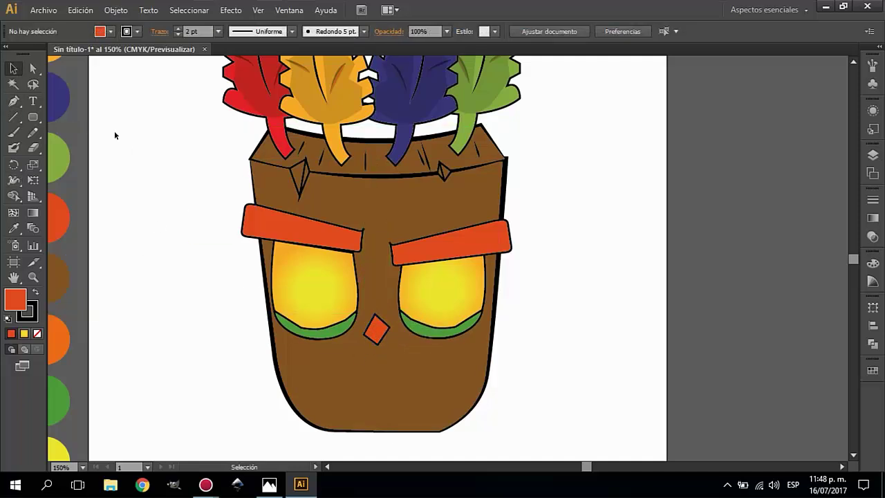
pyautogui.moveTo(375, 320); pyautogui.dragTo(379, 336)
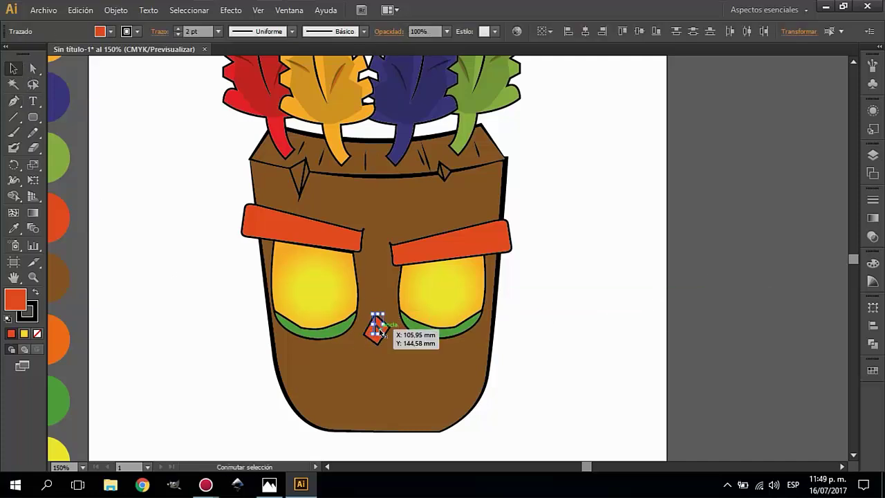
# Give the nose a tapered width profile and bring up the aku 2-01.png reference.
pyautogui.click(292, 31)
pyautogui.click(255, 72)
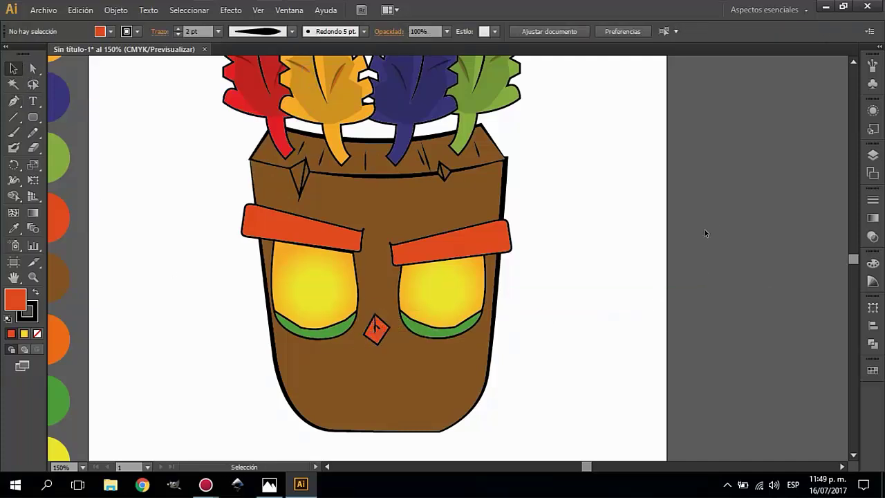
pyautogui.click(269, 483)
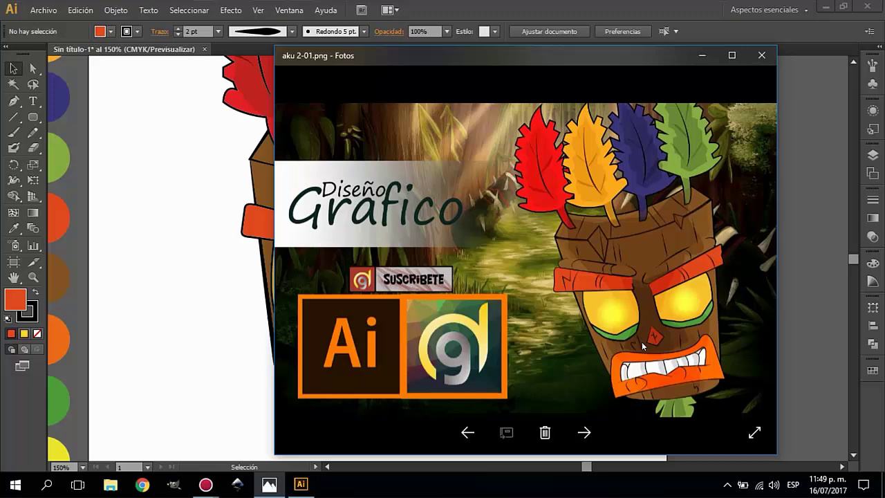
# Add a small brown, strokeless carving shape beside the upper left brow.
pyautogui.click(704, 58)
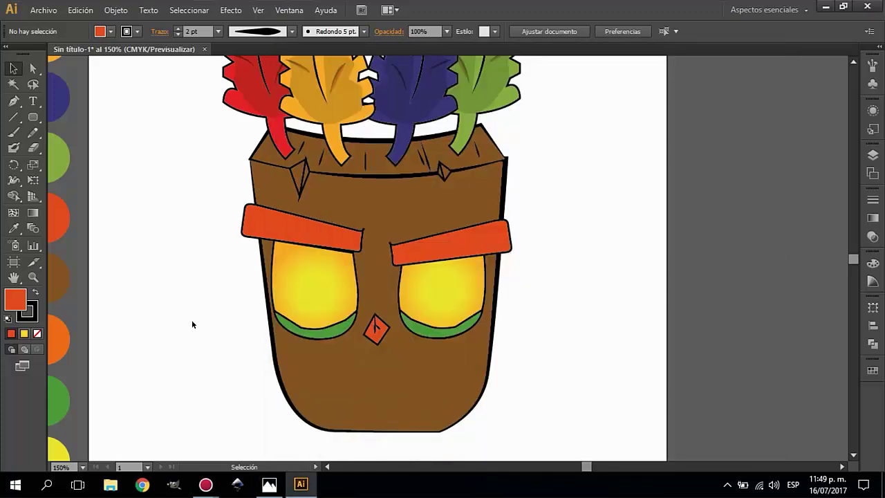
pyautogui.click(254, 190)
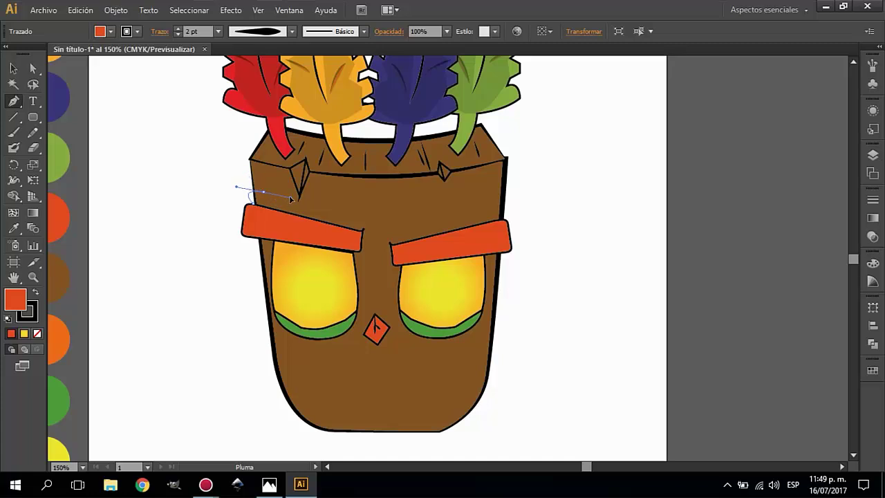
pyautogui.click(236, 187)
pyautogui.press('v')
pyautogui.click(61, 276)
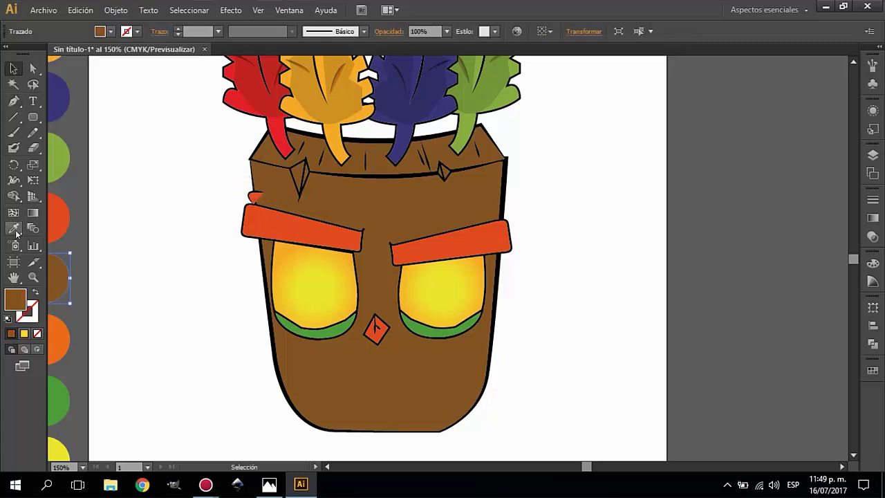
pyautogui.click(253, 194)
pyautogui.hotkey('ctrl', 'z')
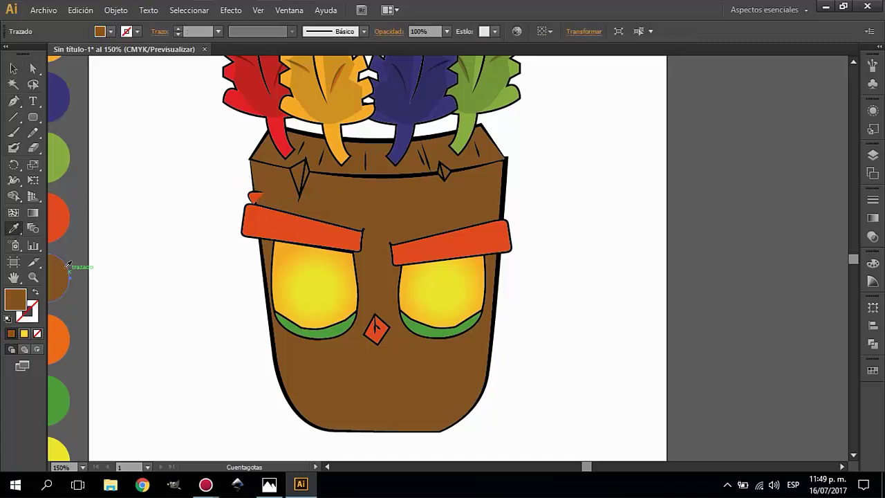
pyautogui.keyDown('ctrl'); pyautogui.click(253, 194); pyautogui.keyUp('ctrl')
pyautogui.click(60, 273)
pyautogui.click(90, 183)
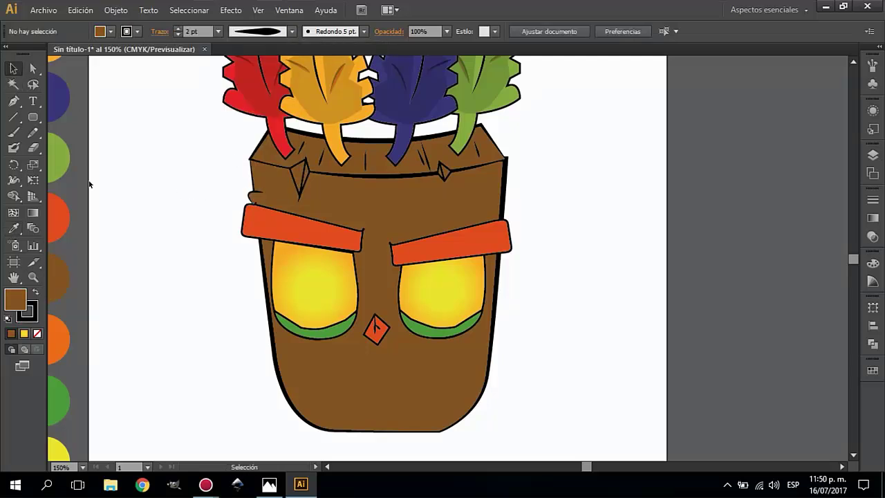
# Draw carved grain lines and grooves above the left and right brows.
pyautogui.click(360, 231)
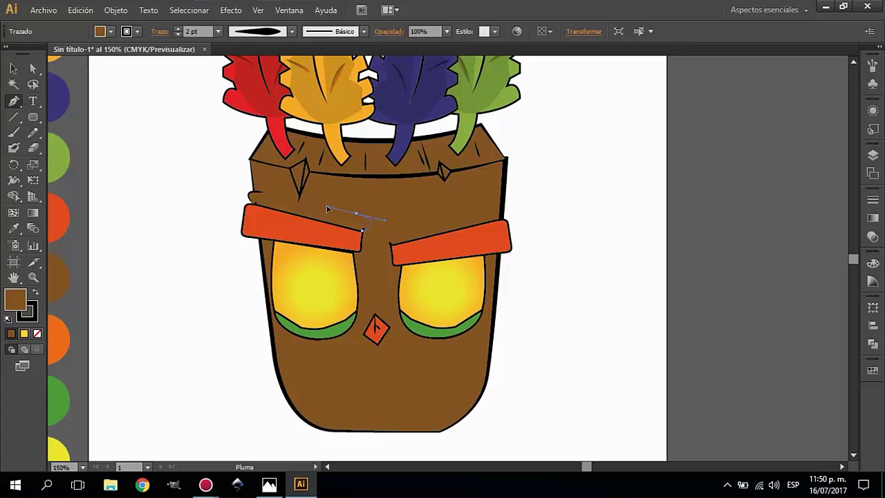
pyautogui.click(289, 197)
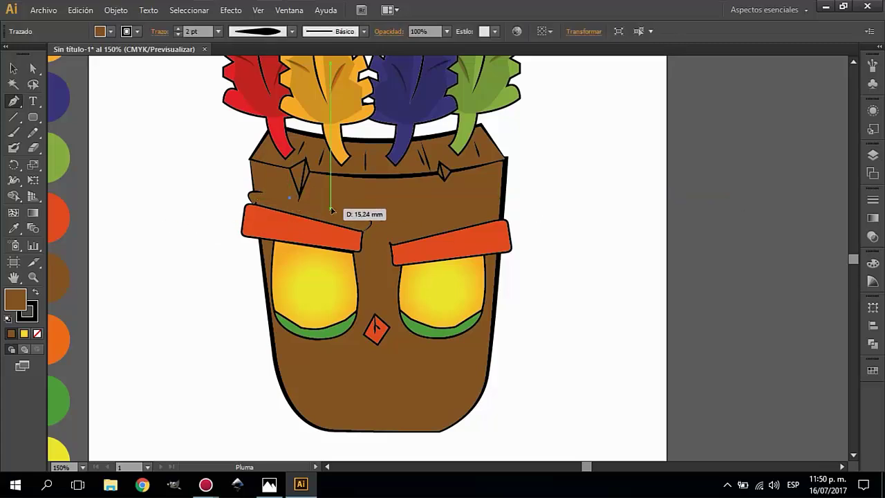
pyautogui.click(390, 244)
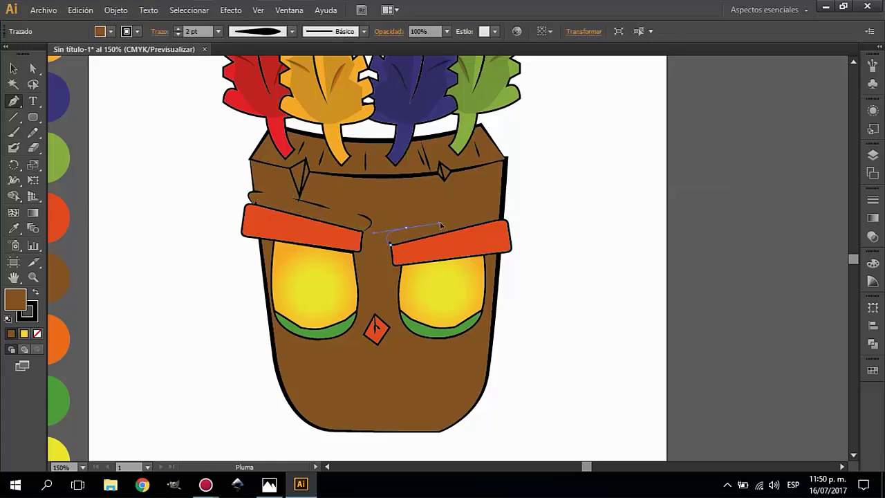
pyautogui.press('Escape')
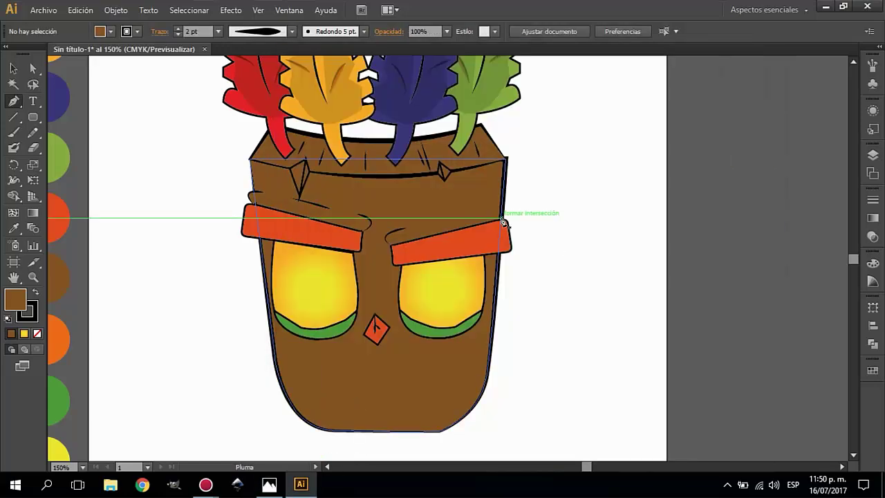
pyautogui.moveTo(503, 222); pyautogui.dragTo(522, 195)
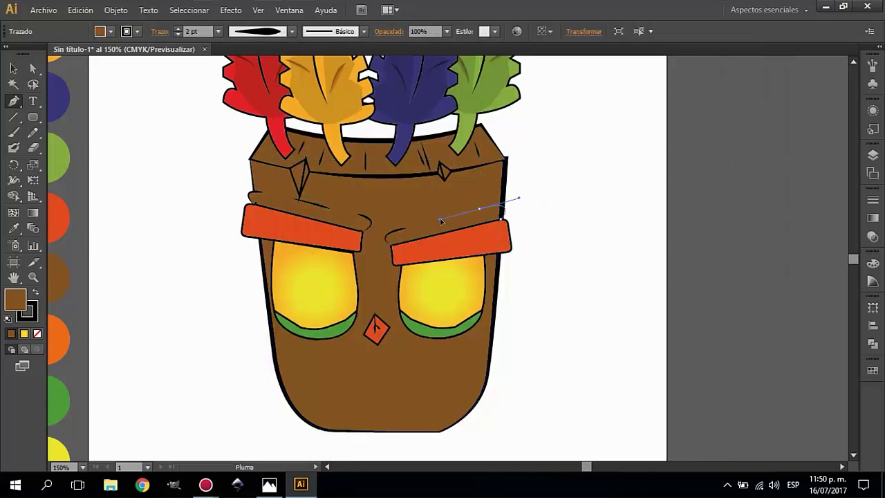
pyautogui.press('Escape')
pyautogui.click(501, 218)
pyautogui.press('Escape')
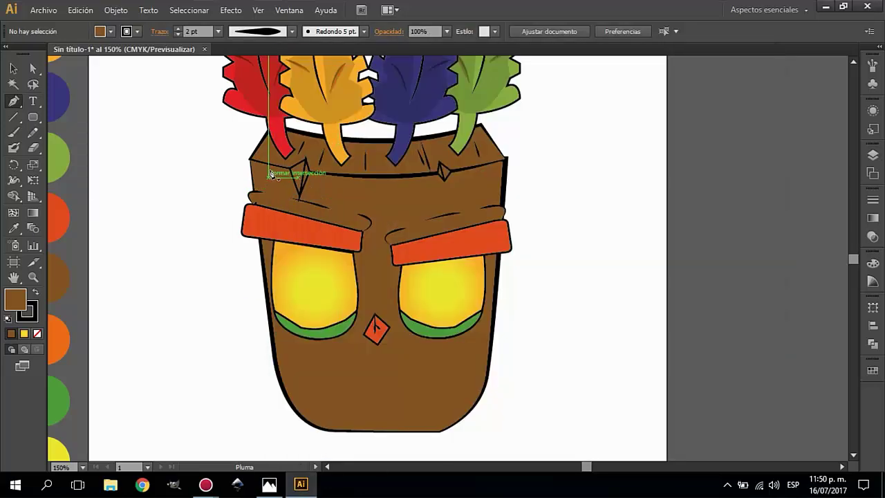
pyautogui.click(279, 182)
pyautogui.press('Escape')
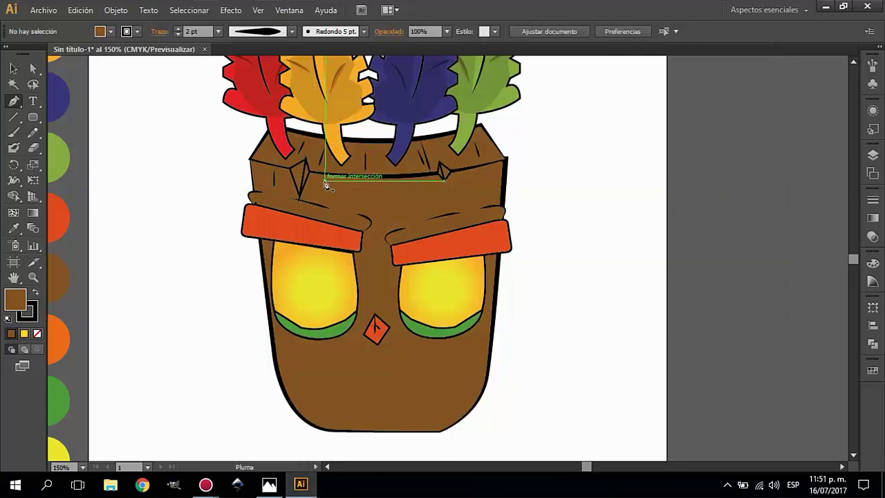
# Add more curved forehead grooves above the left brow and thin the carving lines to 1 pt.
pyautogui.moveTo(326, 203); pyautogui.dragTo(326, 177)
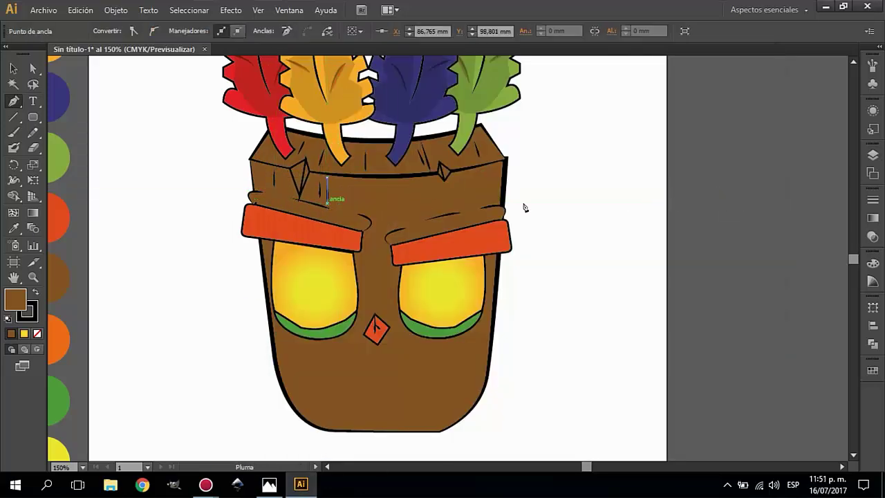
pyautogui.press('Escape')
pyautogui.click(282, 202)
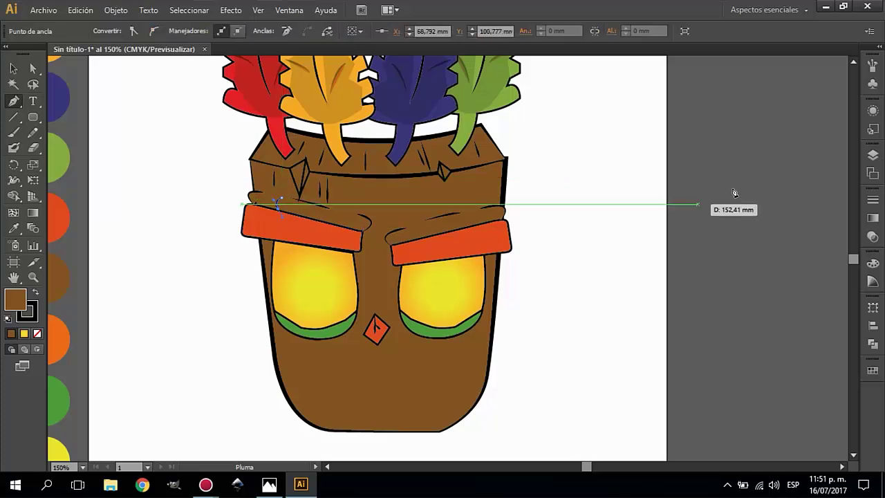
pyautogui.click(317, 210)
pyautogui.click(315, 220)
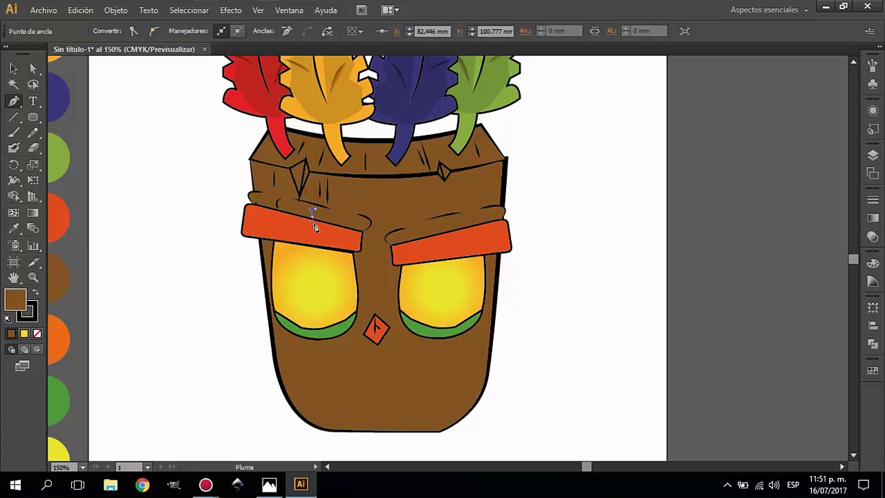
pyautogui.press('Escape')
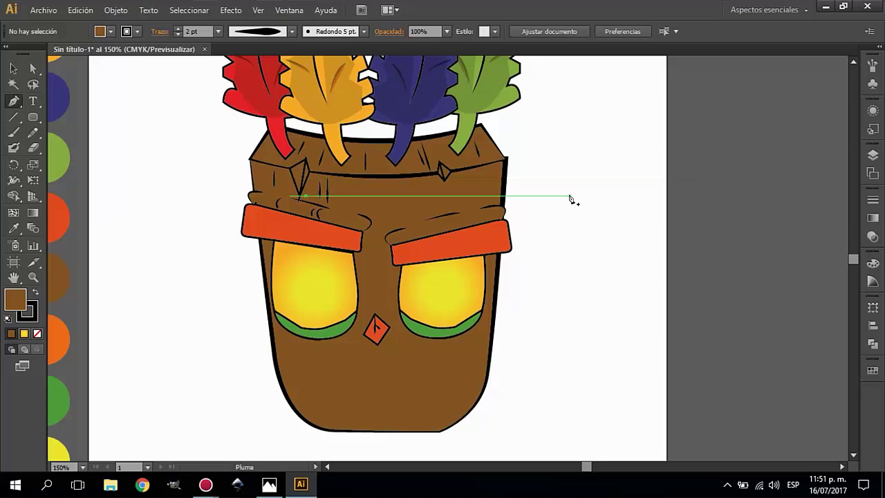
pyautogui.click(177, 35)
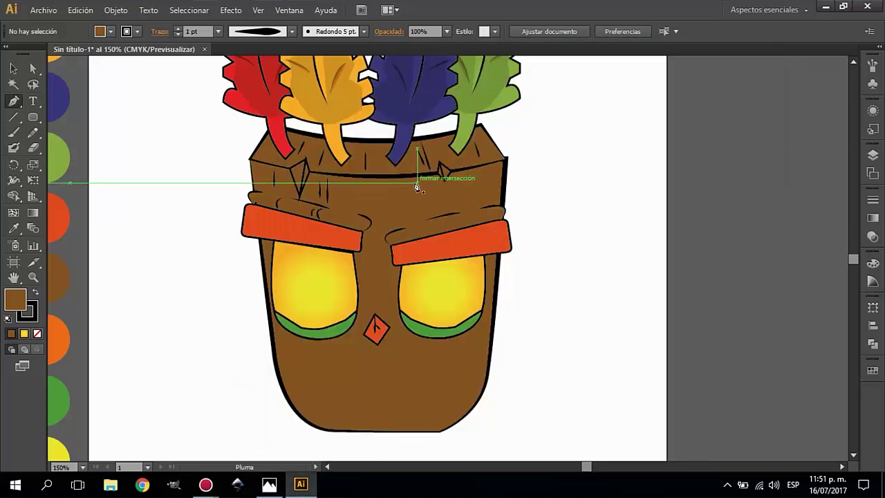
# Draw a carved grain stroke across the forehead towards the right brow.
pyautogui.click(417, 186)
pyautogui.click(420, 216)
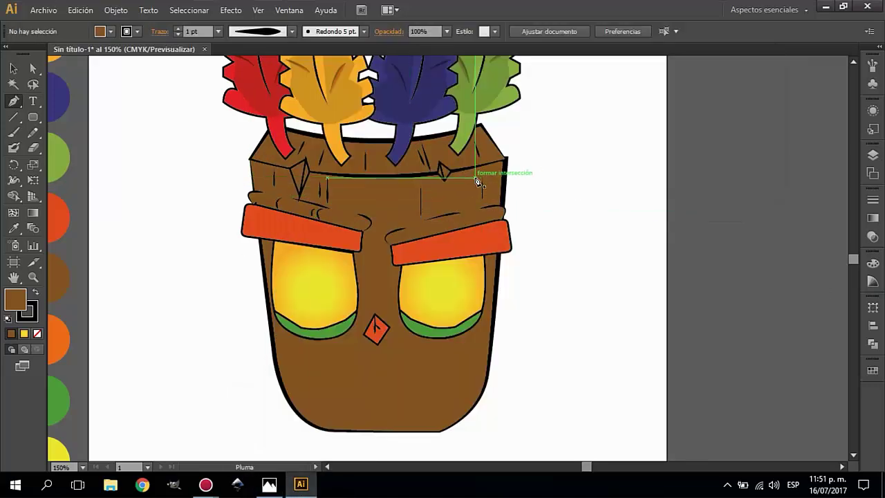
pyautogui.click(482, 212)
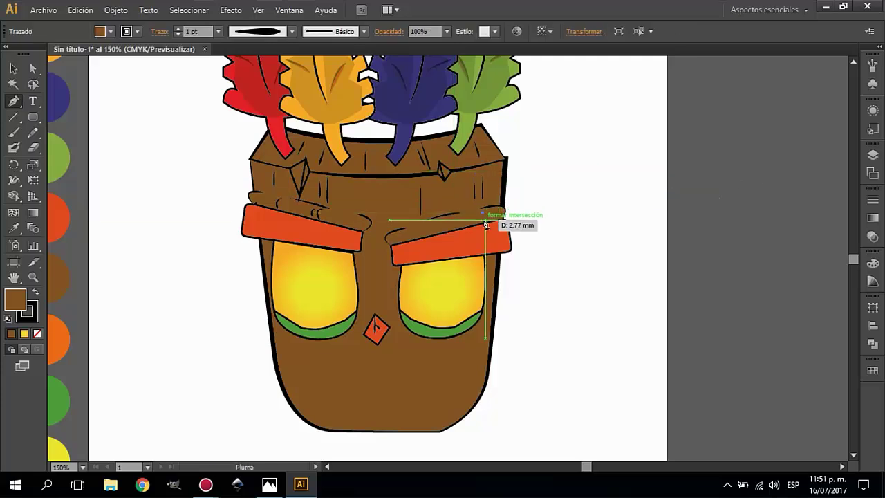
pyautogui.click(486, 224)
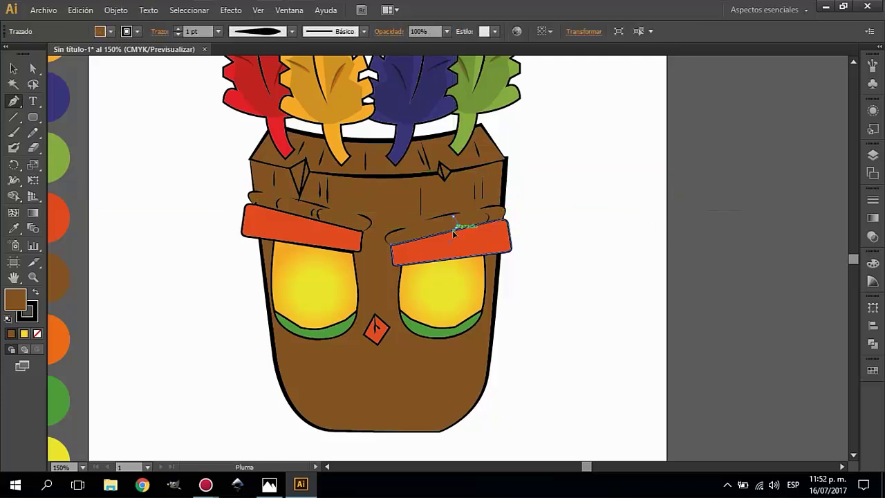
pyautogui.click(454, 233)
pyautogui.press('Escape')
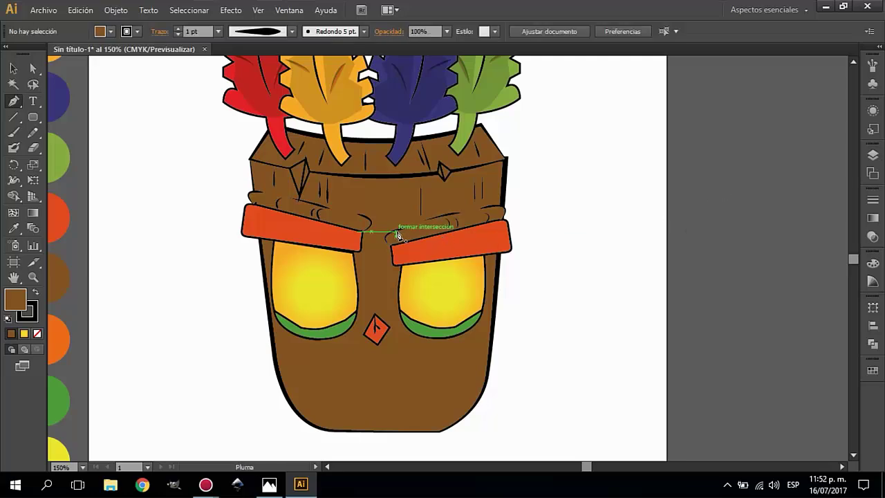
# Compare the forehead with the reference image, then try and undo a stroke on the left brow.
pyautogui.click(271, 484)
pyautogui.click(301, 483)
pyautogui.click(268, 484)
pyautogui.click(301, 484)
pyautogui.click(309, 228)
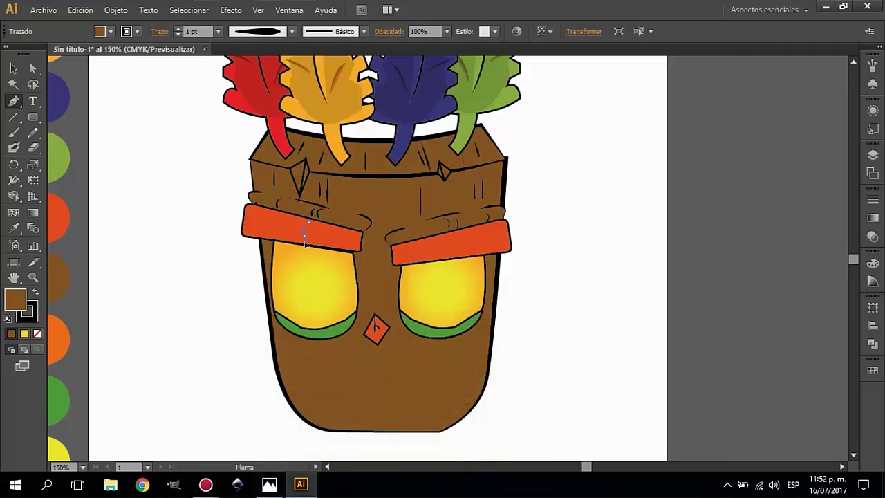
pyautogui.click(308, 234)
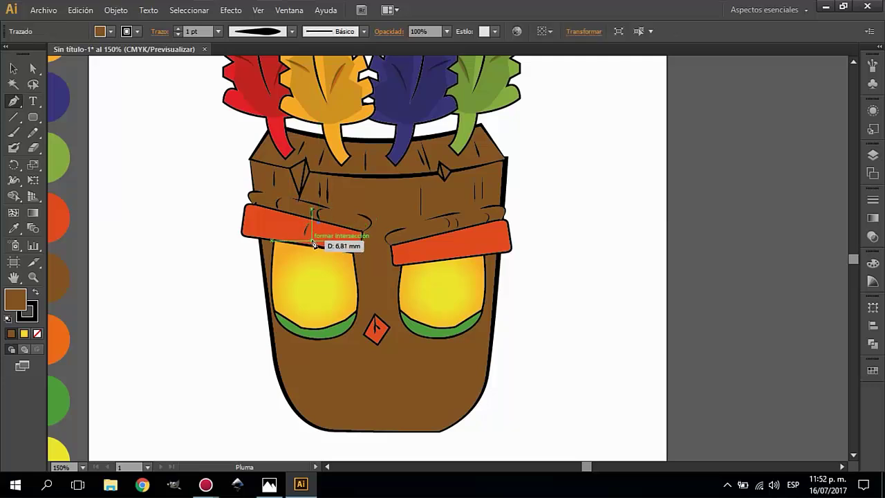
pyautogui.click(718, 238)
pyautogui.hotkey('ctrl', 'z')
pyautogui.hotkey('ctrl', 'z')
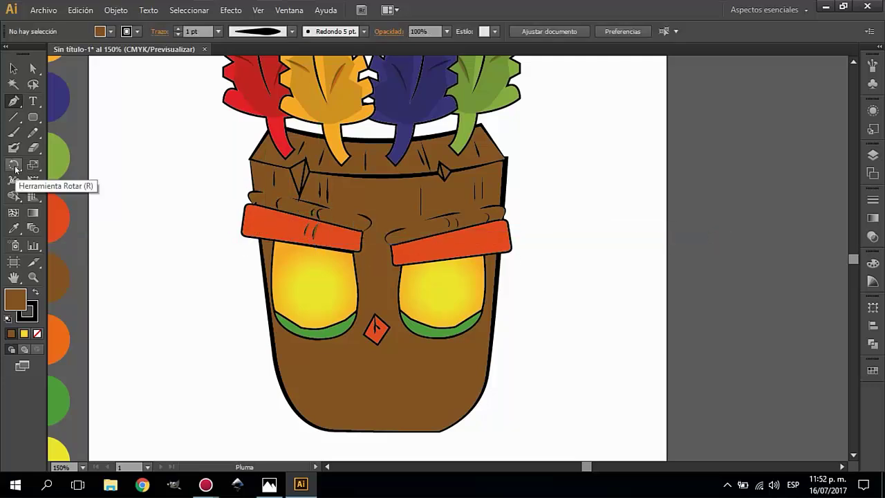
# Set a 1 pt black stroke with a both-ends tapered width profile for carving lines.
pyautogui.click(13, 68)
pyautogui.click(57, 218)
pyautogui.click(178, 28)
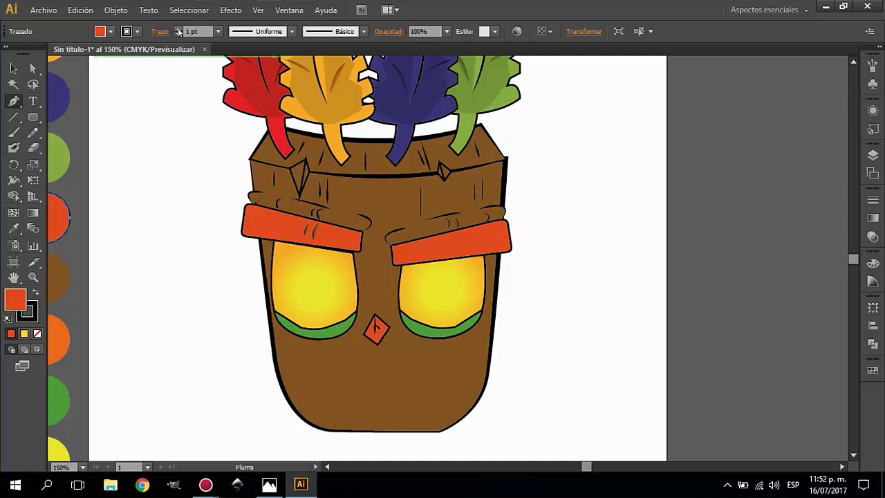
pyautogui.click(291, 31)
pyautogui.click(263, 160)
# Draw small tapered carving strokes on the left orange brow.
pyautogui.click(270, 214)
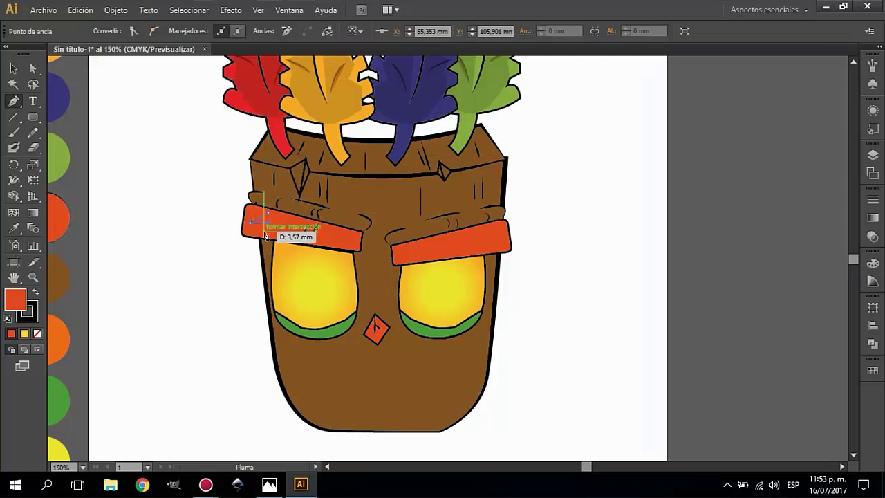
pyautogui.keyDown('ctrl'); pyautogui.click(631, 237); pyautogui.keyUp('ctrl')
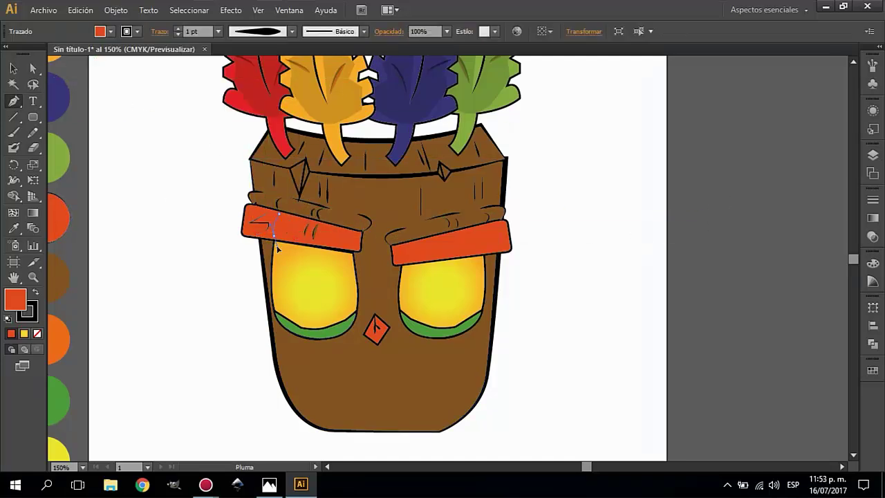
pyautogui.press('v')
pyautogui.click(311, 233)
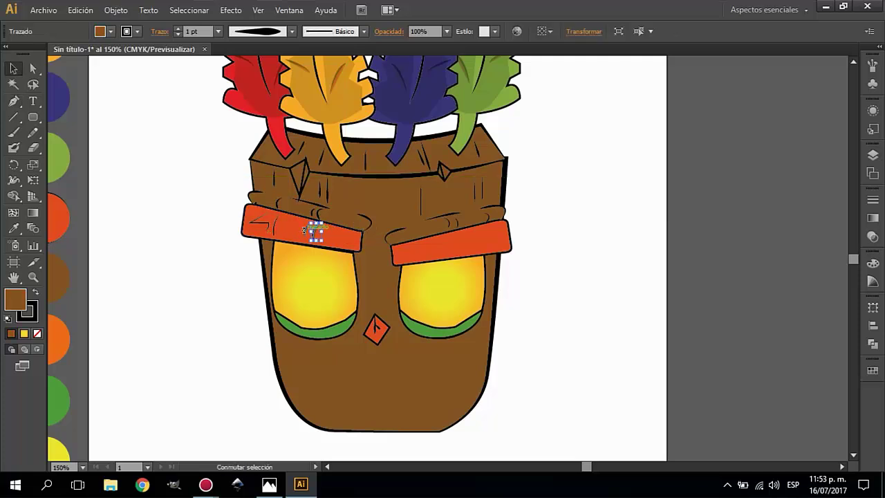
pyautogui.hotkey('ctrl', 'shift', 'a')
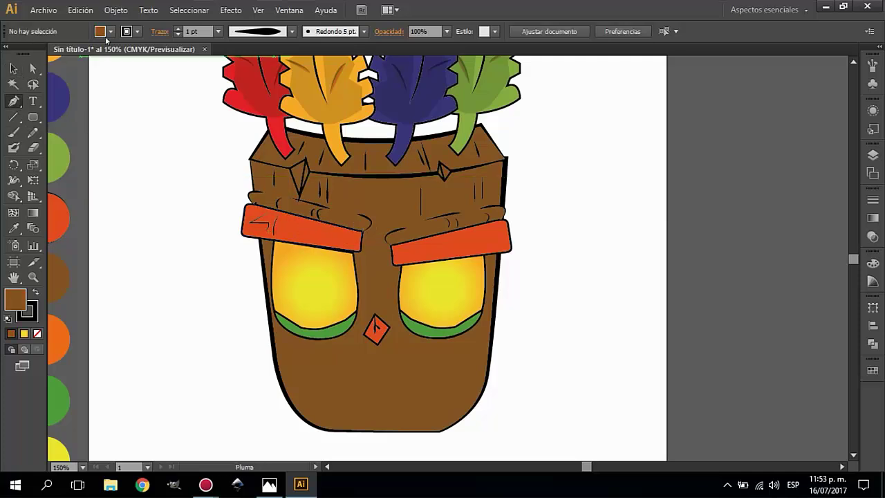
pyautogui.keyDown('ctrl'); pyautogui.click(55, 210); pyautogui.keyUp('ctrl')
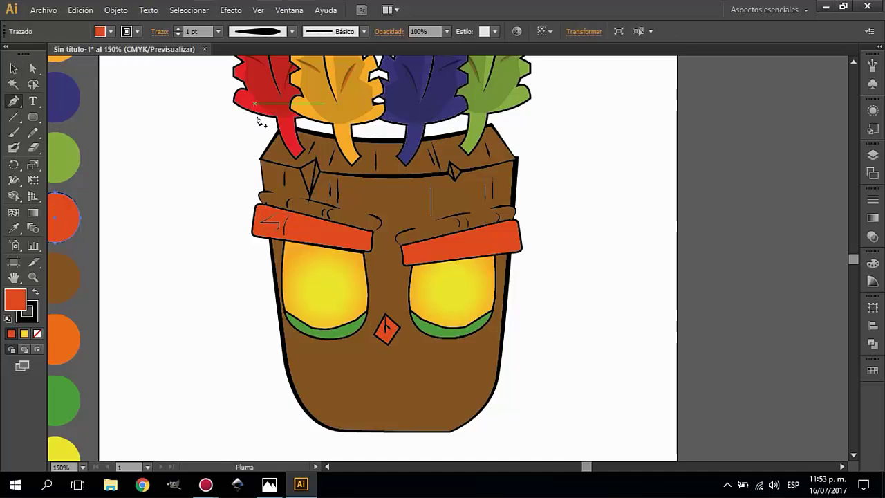
pyautogui.moveTo(280, 241); pyautogui.dragTo(319, 245)
pyautogui.hotkey('ctrl', 'shift', 'a')
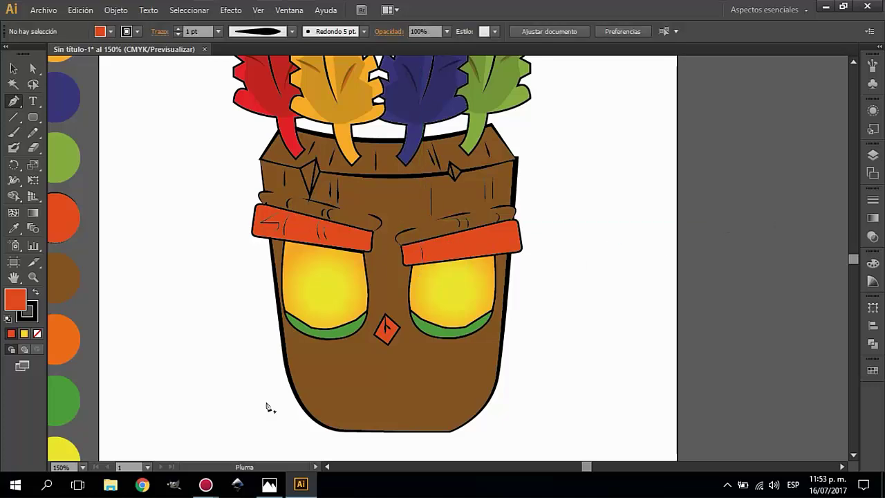
# Add a carving stroke on the right brow after checking the reference, then zoom out.
pyautogui.click(267, 486)
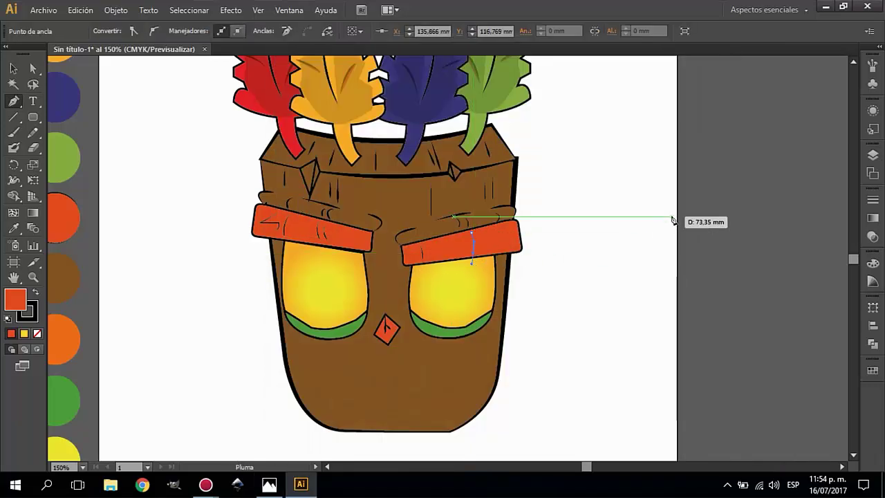
pyautogui.click(481, 231)
pyautogui.click(478, 264)
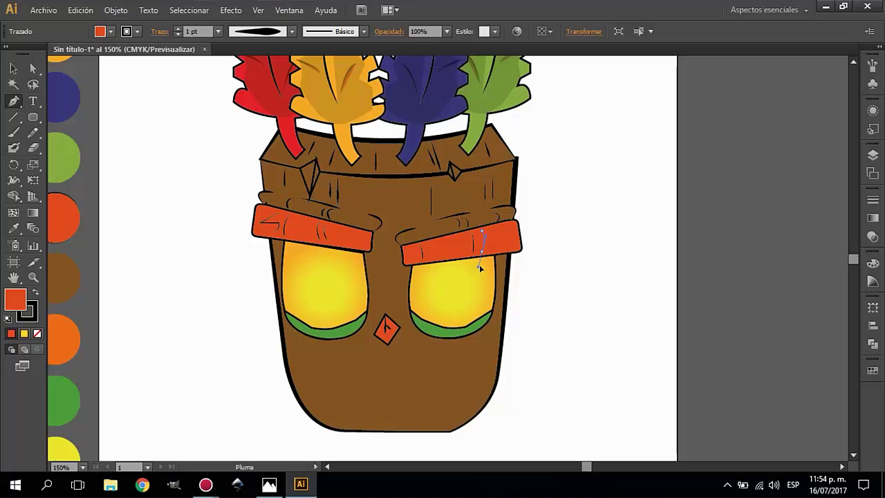
pyautogui.press('Escape')
pyautogui.hotkey('ctrl', '-')
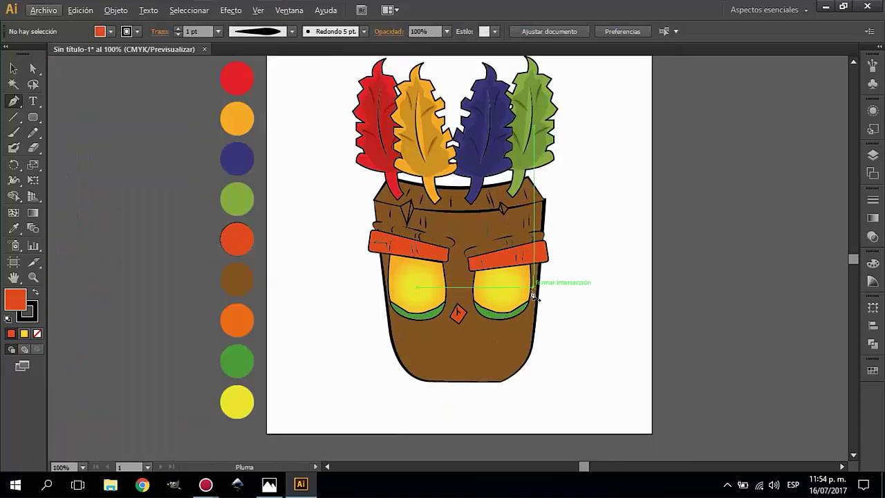
# Check the reference image and zoom in on the mask's chin area.
pyautogui.click(269, 484)
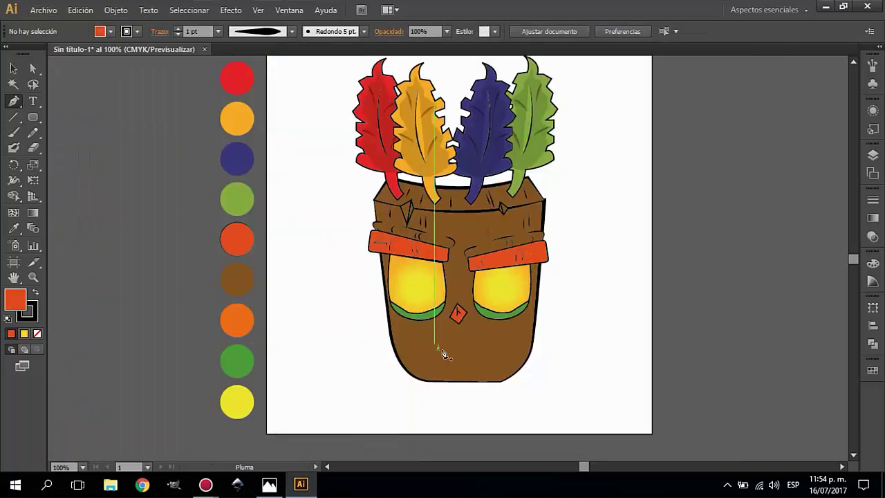
pyautogui.hotkey('ctrl', '+')
pyautogui.scroll(-1, 464, 394)
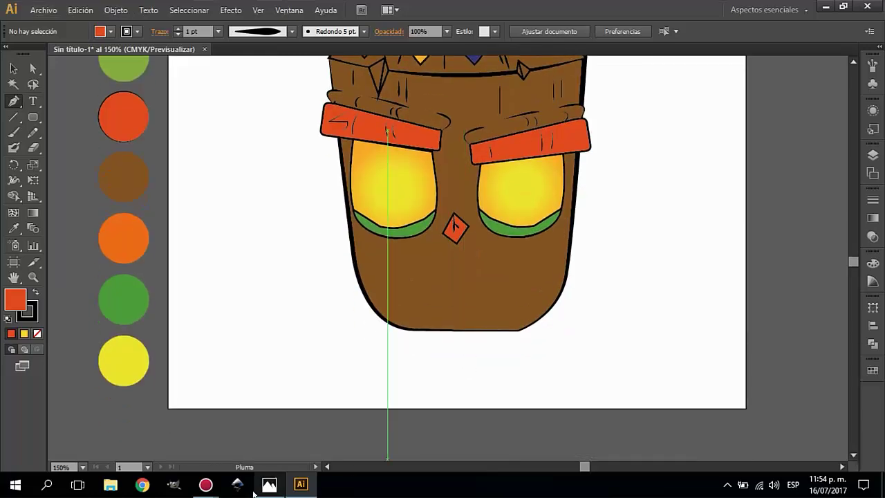
pyautogui.hotkey('alt', 'Tab')
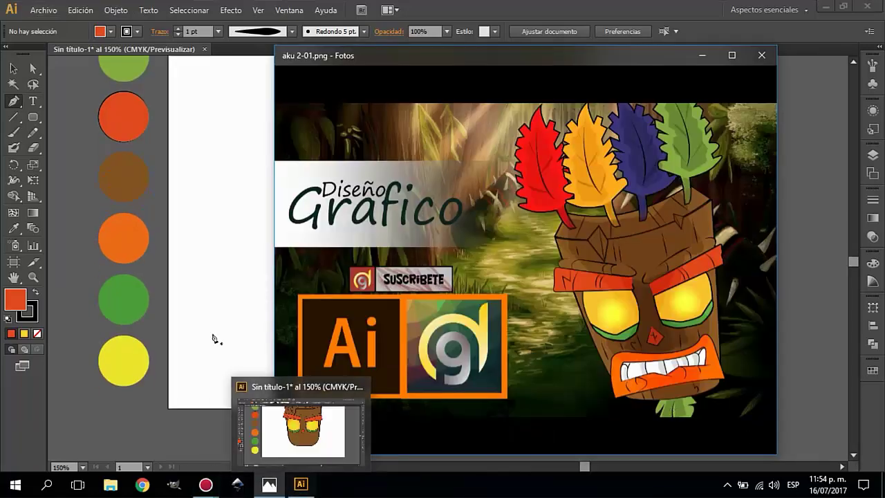
pyautogui.click(213, 335)
# Pen-draw a jagged, curved leaf path hanging below the chin.
pyautogui.click(441, 331)
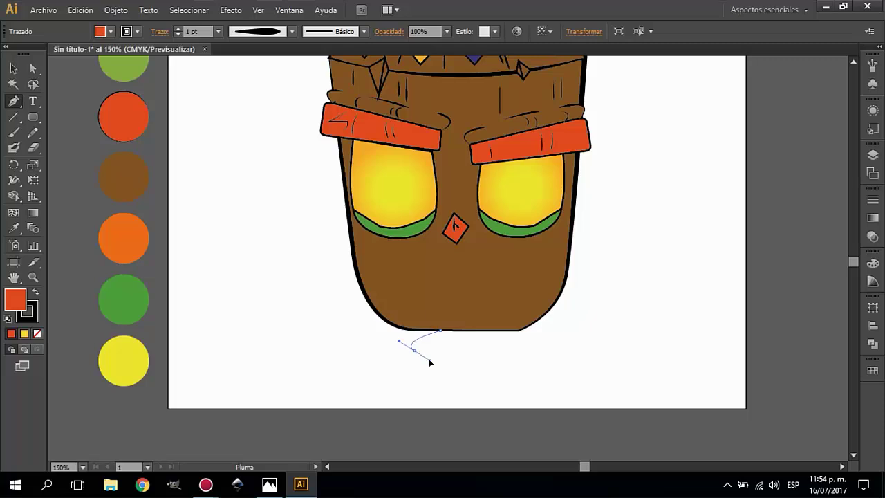
pyautogui.moveTo(429, 361); pyautogui.dragTo(430, 360)
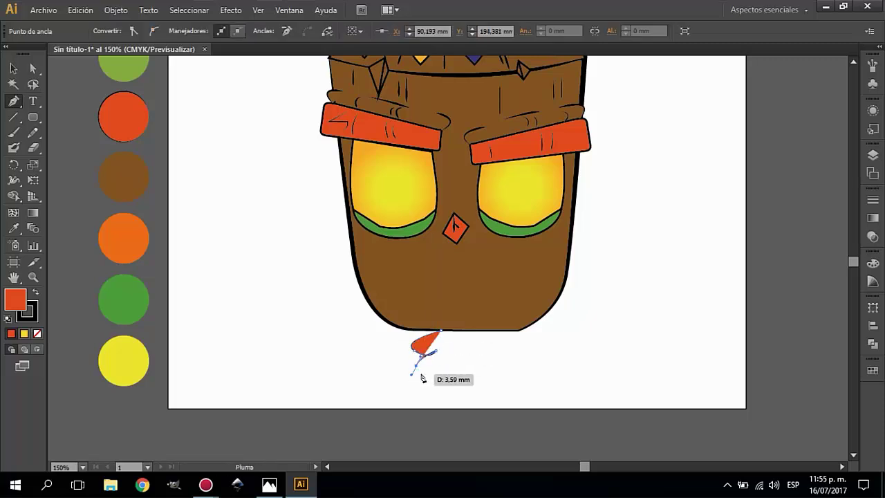
pyautogui.moveTo(441, 383)
pyautogui.mouseDown()
pyautogui.moveTo(463, 379)
pyautogui.moveTo(522, 398)
pyautogui.moveTo(494, 374)
pyautogui.mouseUp()
pyautogui.keyDown('ctrl'); pyautogui.click(553, 376); pyautogui.keyUp('ctrl')
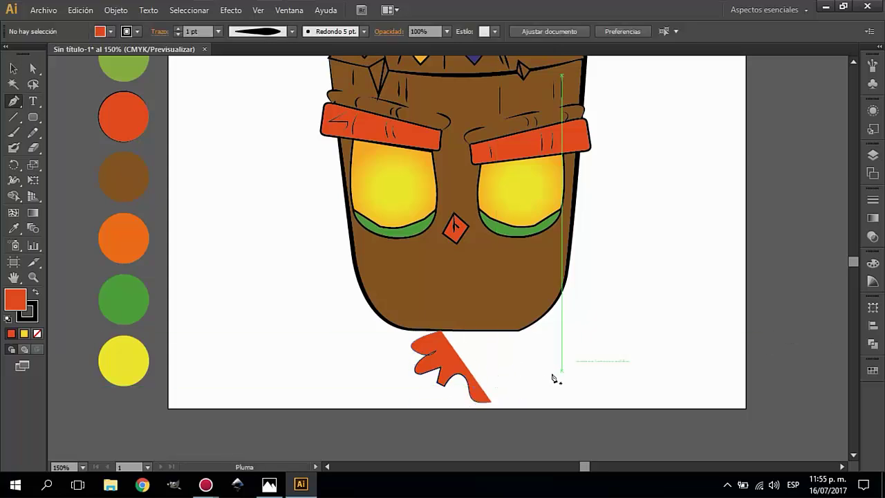
pyautogui.moveTo(490, 402); pyautogui.dragTo(508, 369)
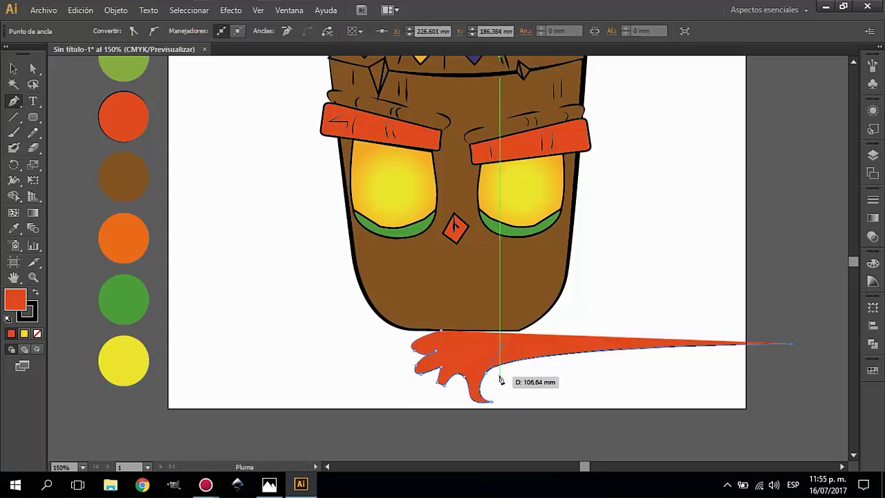
pyautogui.hotkey('ctrl', 'z')
pyautogui.moveTo(485, 371); pyautogui.dragTo(500, 356)
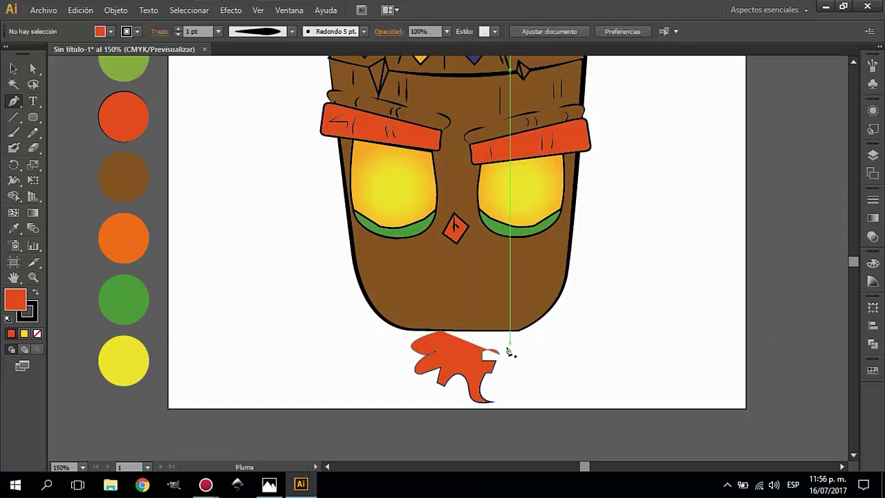
pyautogui.moveTo(484, 329); pyautogui.dragTo(452, 336)
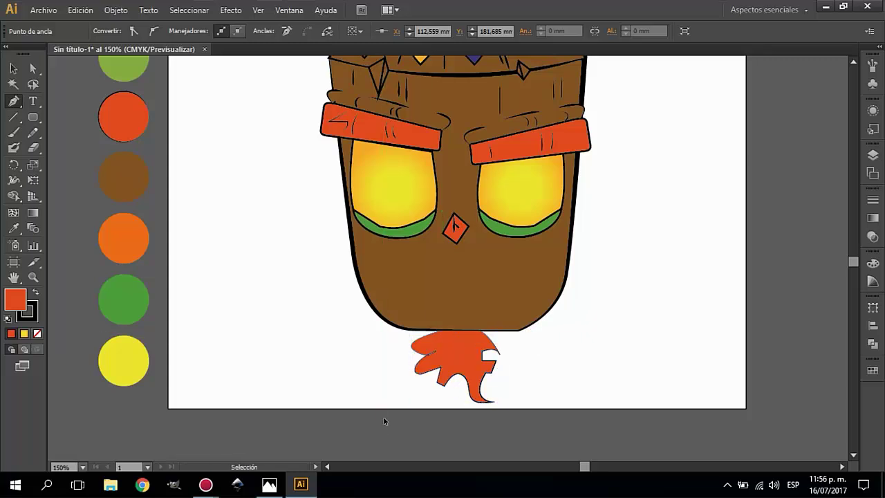
# Fill the jagged leaf under the chin green and give it a 2 pt black outline.
pyautogui.press('i')
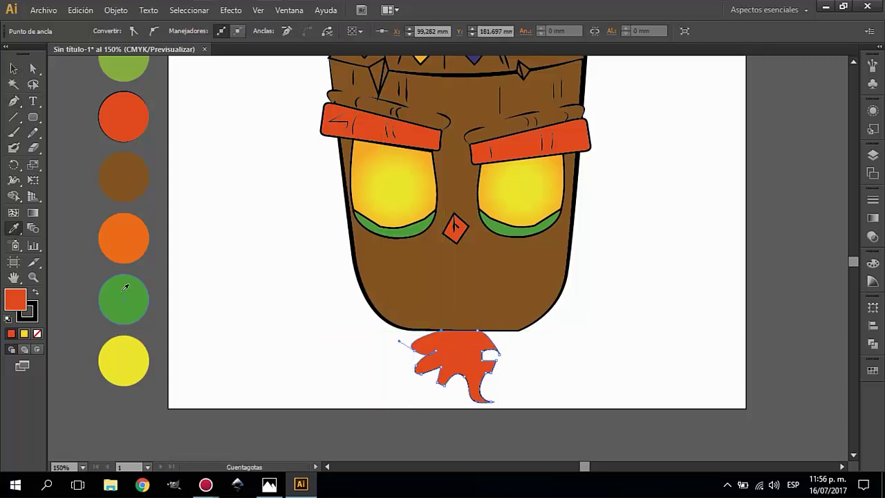
pyautogui.click(13, 101)
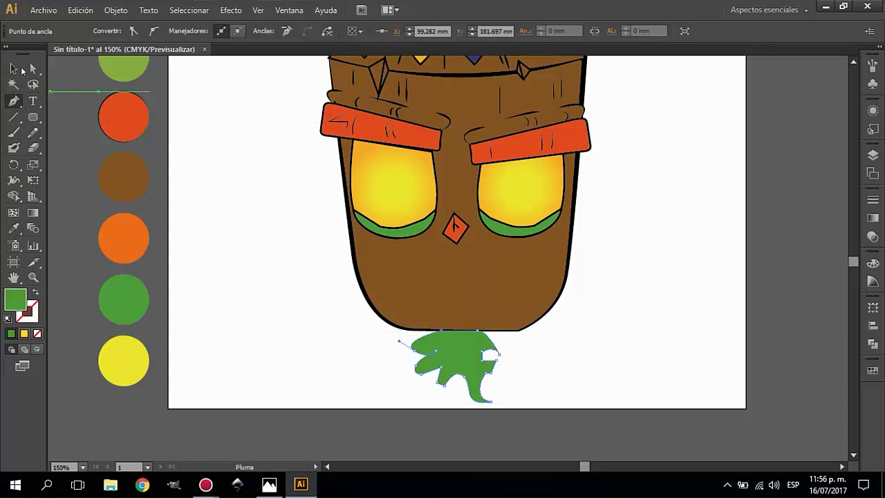
pyautogui.click(14, 68)
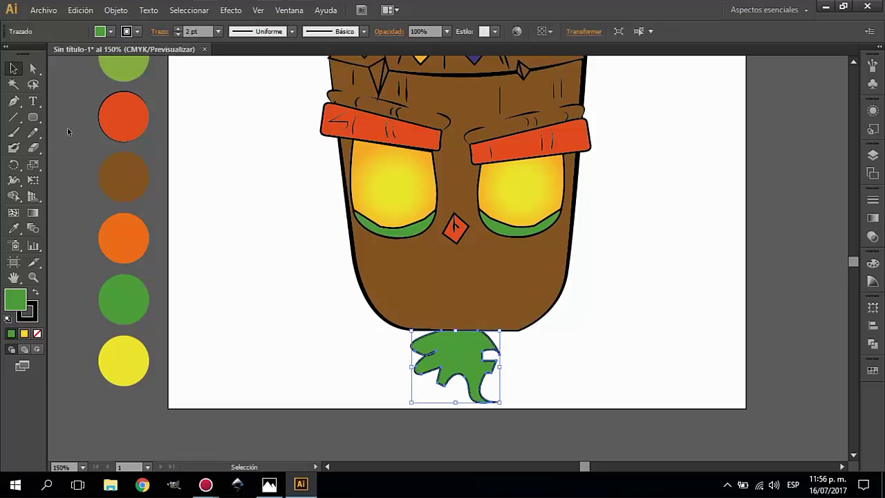
pyautogui.click(68, 131)
pyautogui.click(110, 31)
pyautogui.click(32, 56)
pyautogui.press('p')
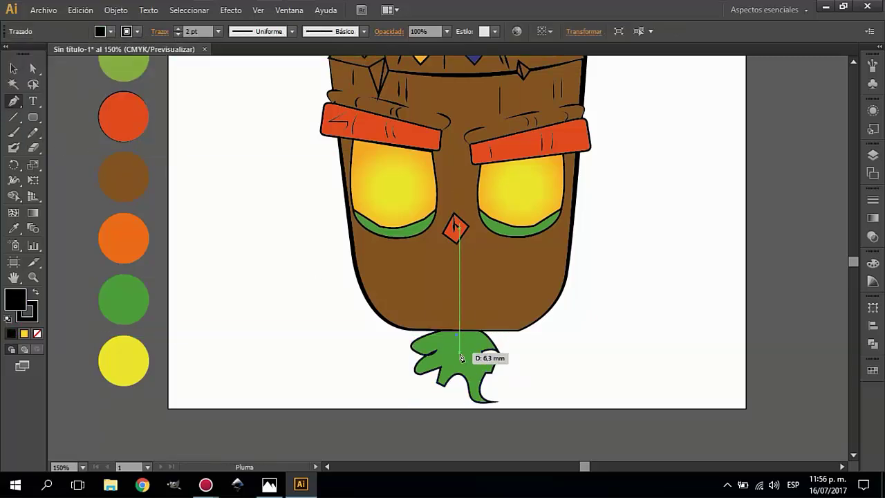
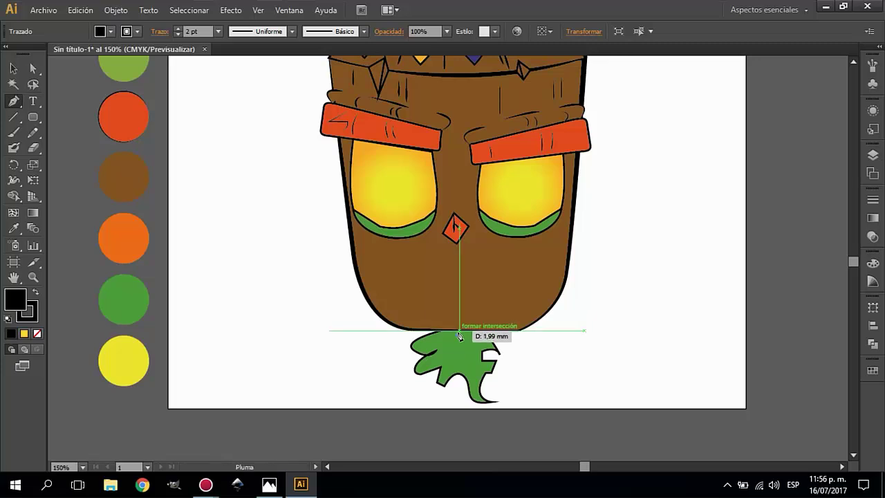
# Set the fill to green and draw a vein line down the middle of the leaf.
pyautogui.click(110, 31)
pyautogui.click(43, 102)
pyautogui.click(67, 180)
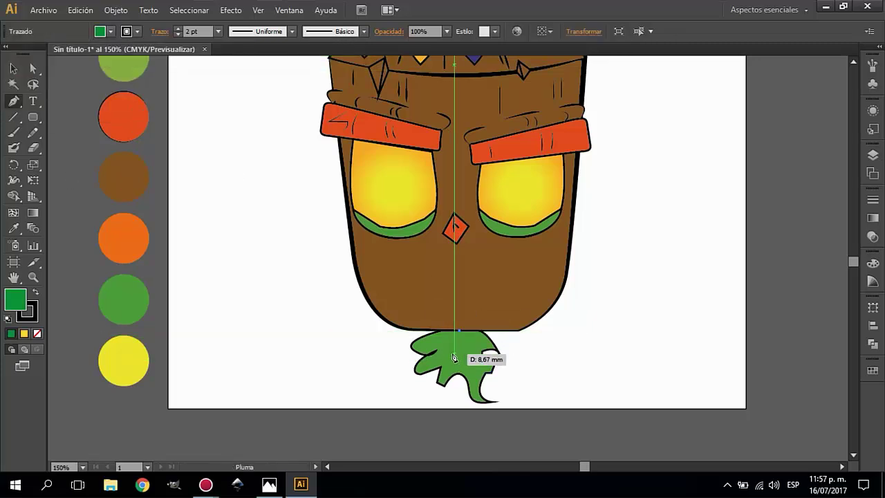
pyautogui.click(458, 333)
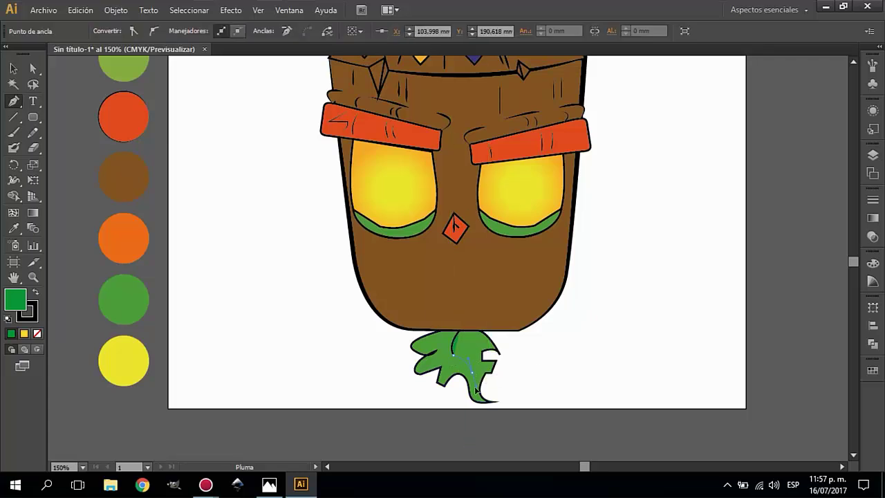
pyautogui.click(457, 333)
# Give the vein a tapered width profile and sample the green circle's colour onto it.
pyautogui.click(291, 31)
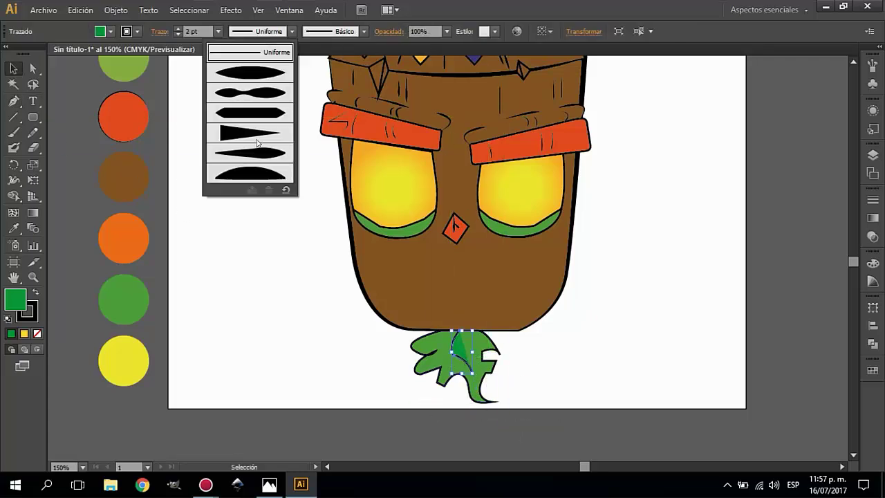
pyautogui.click(252, 79)
pyautogui.hotkey('ctrl', 'shift', 'a')
pyautogui.click(466, 349)
pyautogui.press('i')
pyautogui.click(127, 295)
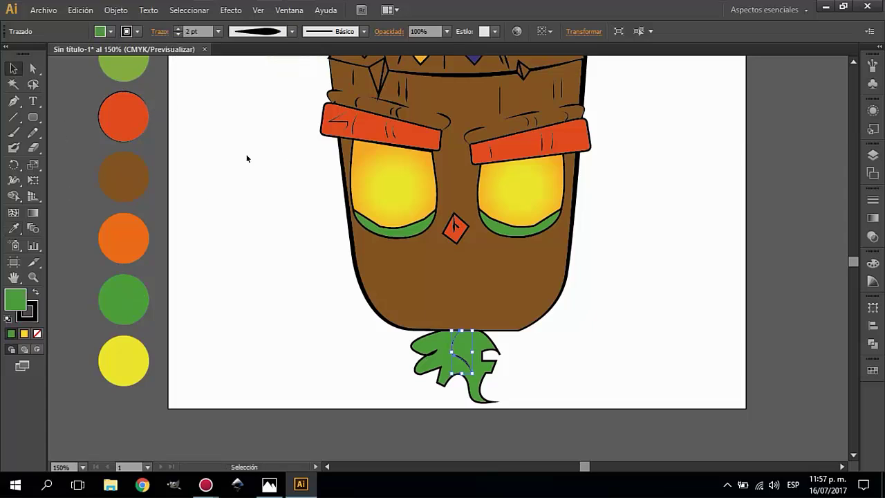
pyautogui.click(625, 318)
pyautogui.hotkey('alt', 'Tab')
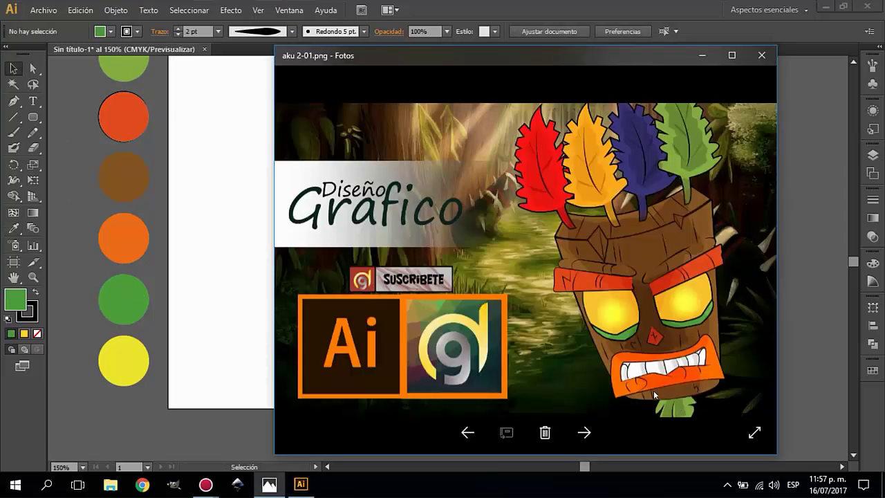
pyautogui.click(300, 484)
pyautogui.press('p')
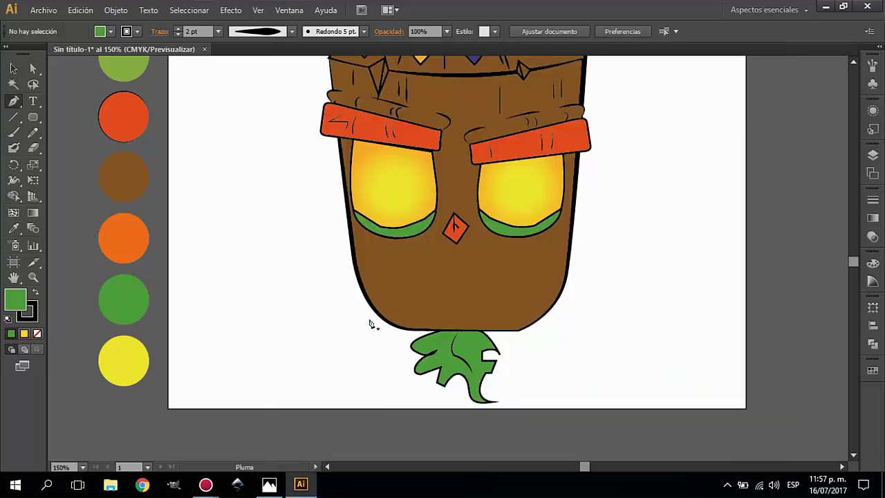
# Sample the orange circle's colour and draw a closed wavy mouth shape with a raised right corner.
pyautogui.click(114, 251)
pyautogui.click(13, 100)
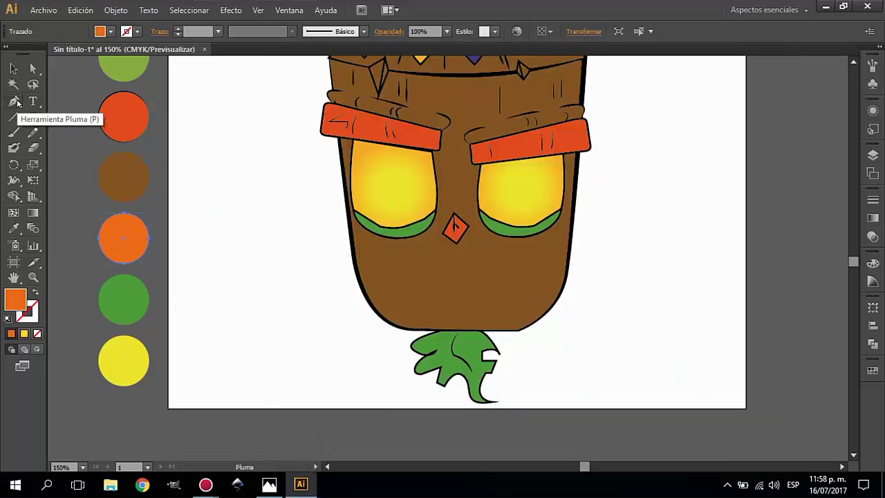
pyautogui.moveTo(622, 335); pyautogui.dragTo(621, 332)
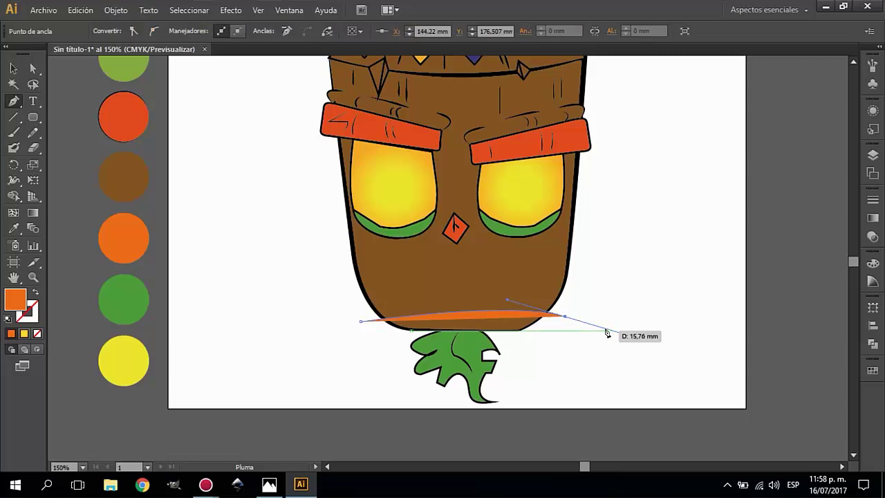
pyautogui.keyDown('ctrl'); pyautogui.click(757, 317); pyautogui.keyUp('ctrl')
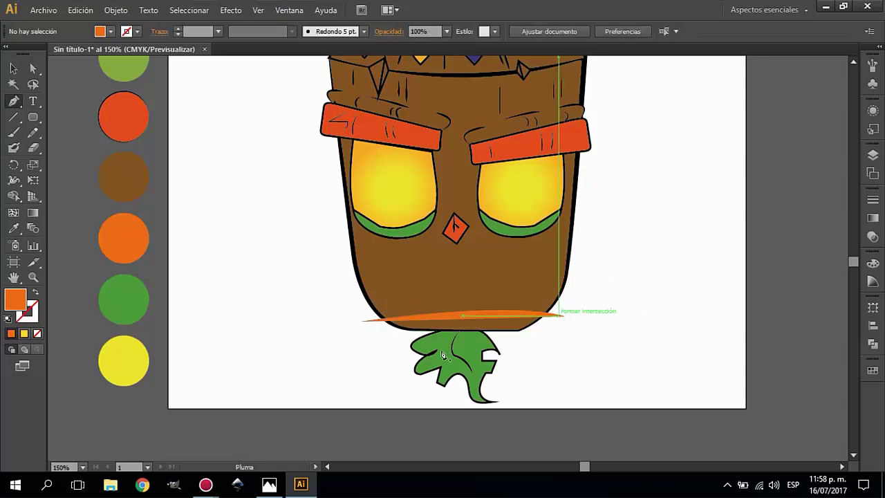
pyautogui.hotkey('alt', 'Tab')
pyautogui.hotkey('alt', 'Tab')
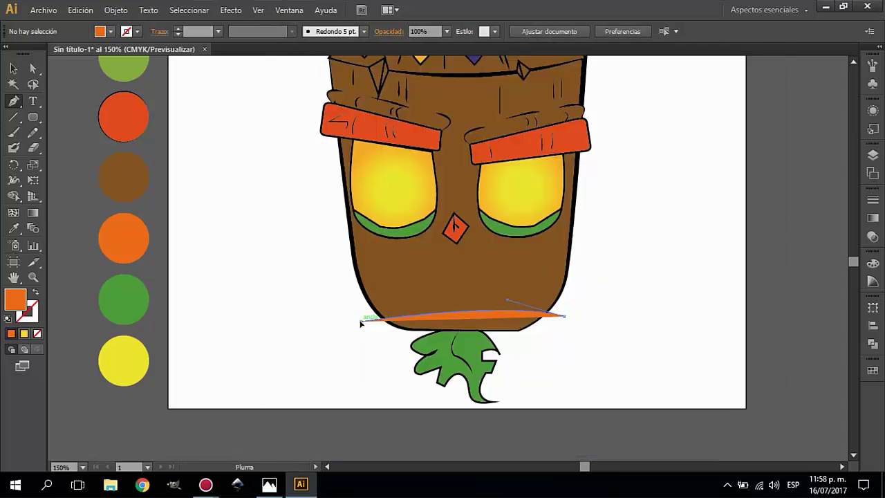
pyautogui.click(360, 323)
pyautogui.moveTo(355, 261); pyautogui.dragTo(344, 259)
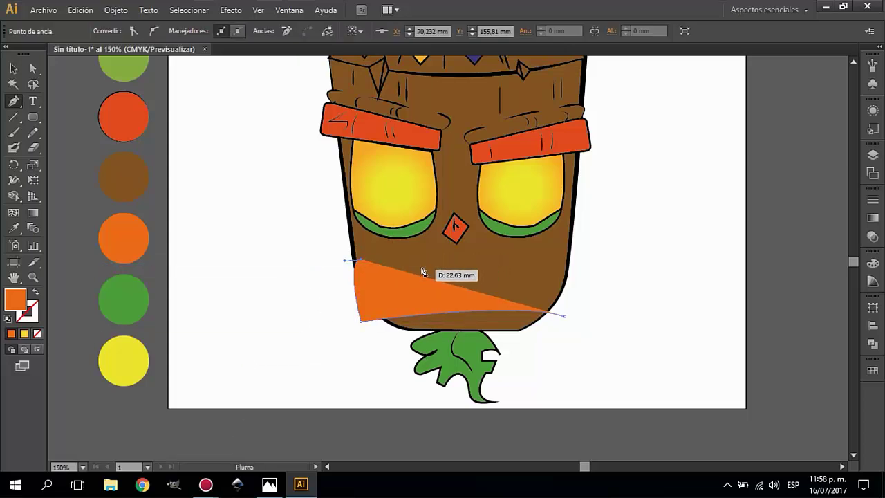
pyautogui.moveTo(455, 270); pyautogui.dragTo(530, 271)
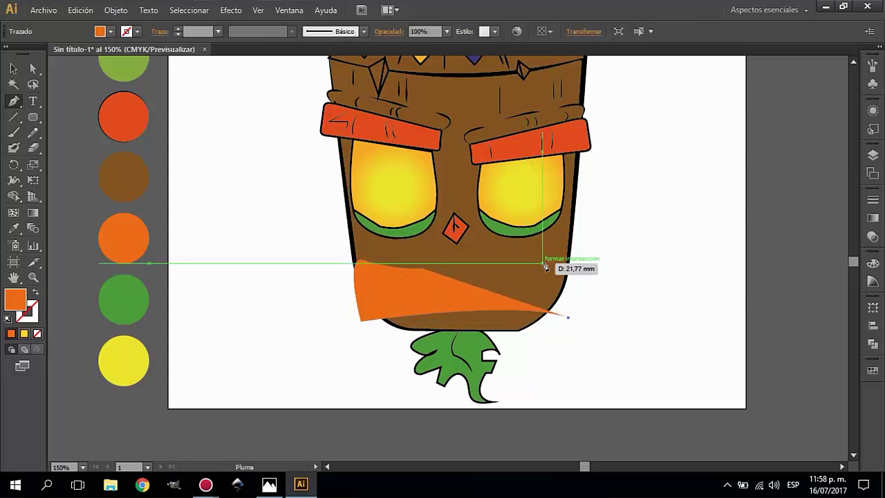
pyautogui.moveTo(490, 304); pyautogui.dragTo(499, 304)
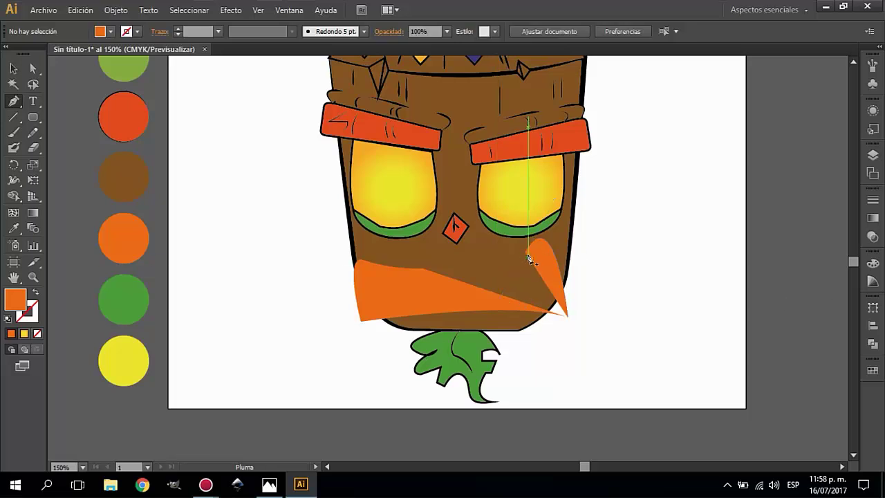
pyautogui.moveTo(471, 271)
pyautogui.mouseDown()
pyautogui.moveTo(435, 270)
pyautogui.moveTo(455, 302)
pyautogui.mouseUp()
pyautogui.press('v')
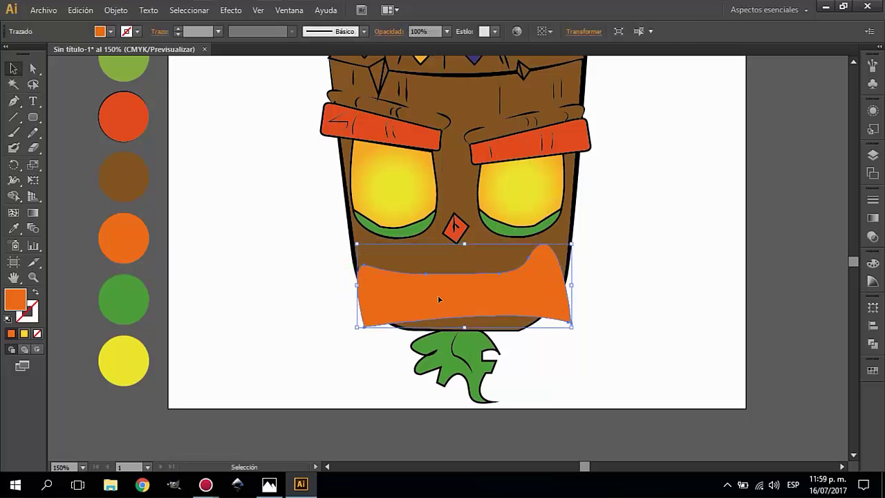
pyautogui.scroll(1, 856, 69)
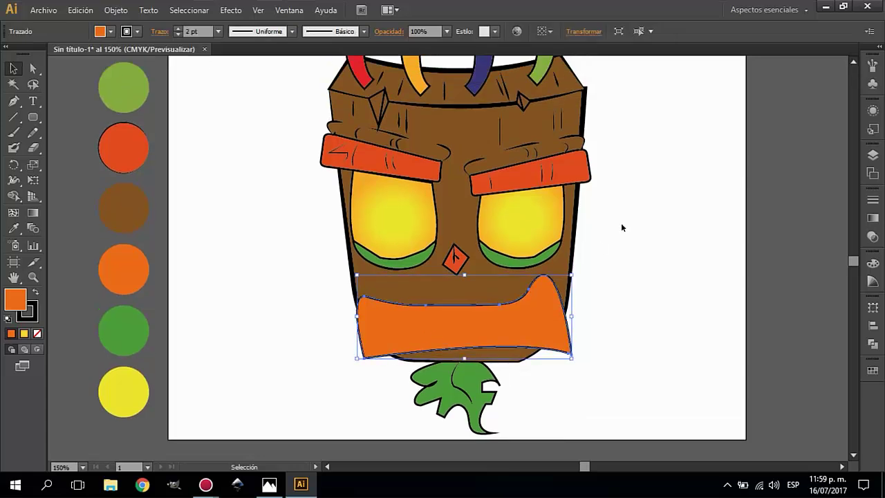
# Give the mouth outline a tapered width profile and pull its right corner outward.
pyautogui.click(293, 31)
pyautogui.click(250, 72)
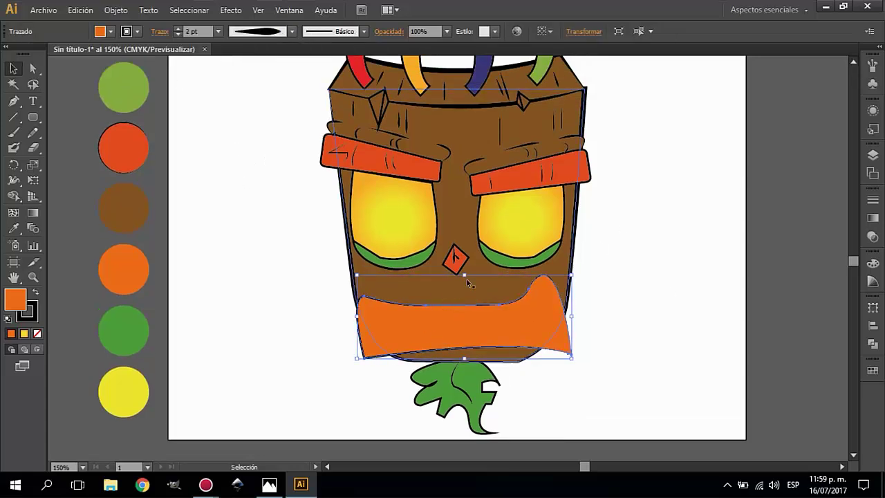
pyautogui.press('a')
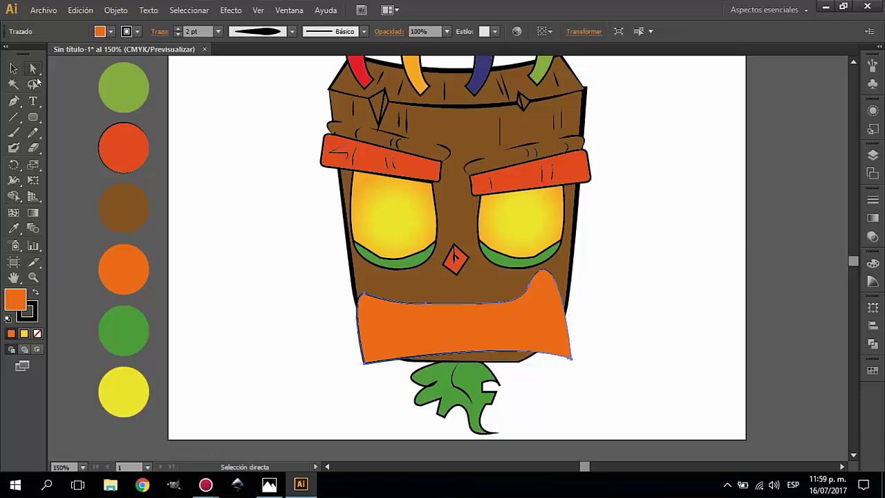
pyautogui.click(529, 286)
pyautogui.moveTo(551, 251); pyautogui.dragTo(448, 308)
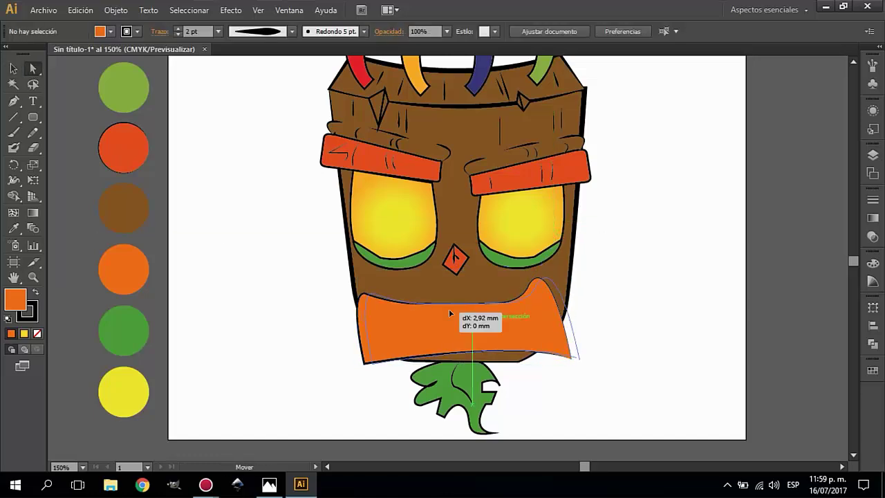
pyautogui.click(269, 484)
pyautogui.click(276, 486)
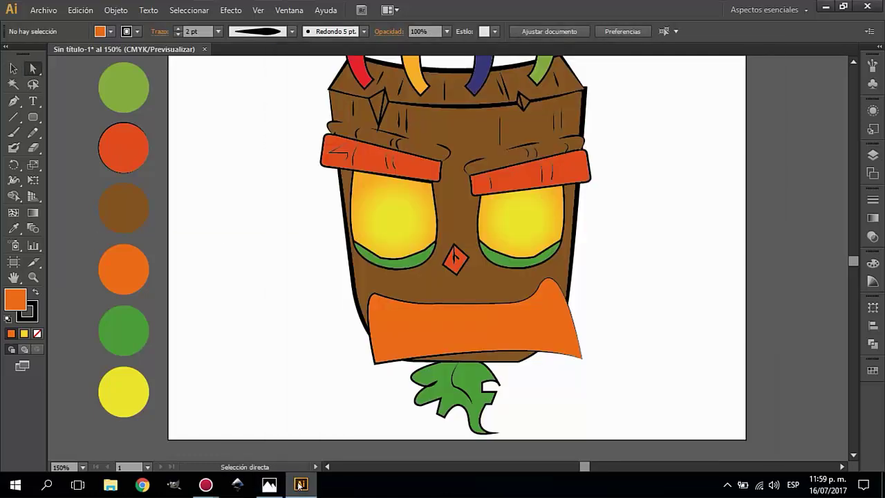
# Draw two curved lip lines and a closed inner lip outline inside the mouth.
pyautogui.press('p')
pyautogui.moveTo(413, 338); pyautogui.dragTo(442, 331)
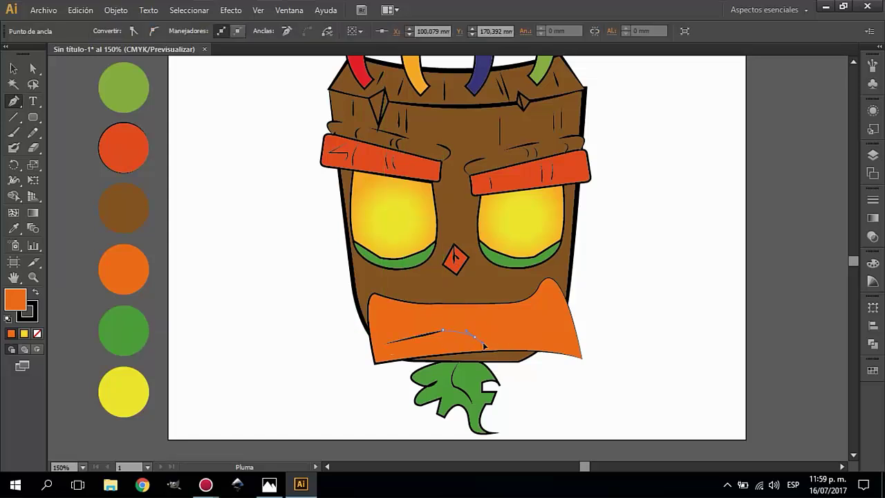
pyautogui.press('Escape')
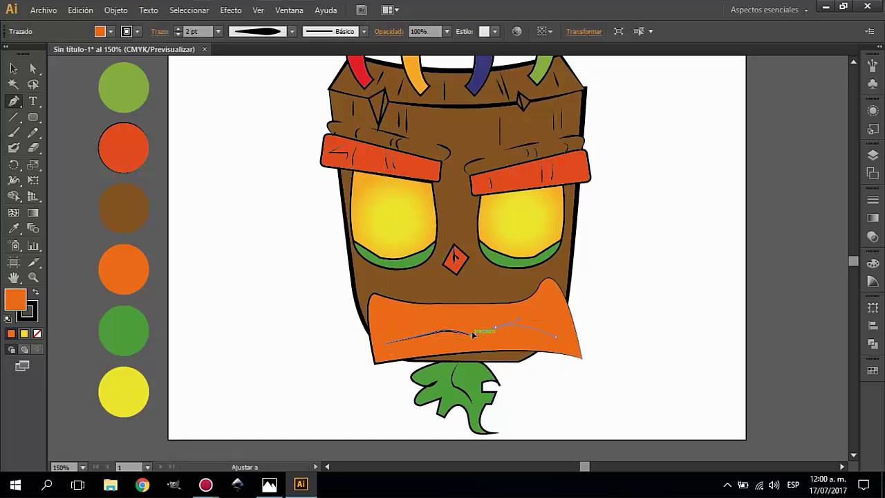
pyautogui.click(472, 334)
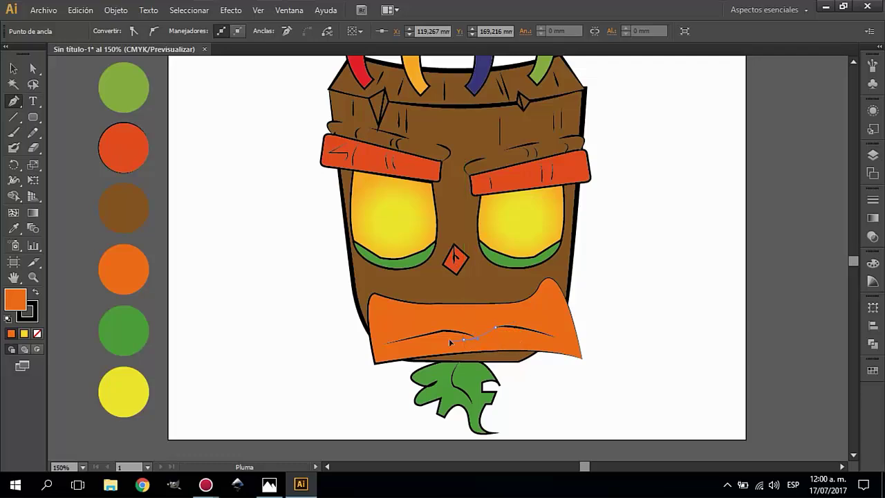
pyautogui.moveTo(450, 342); pyautogui.dragTo(483, 336)
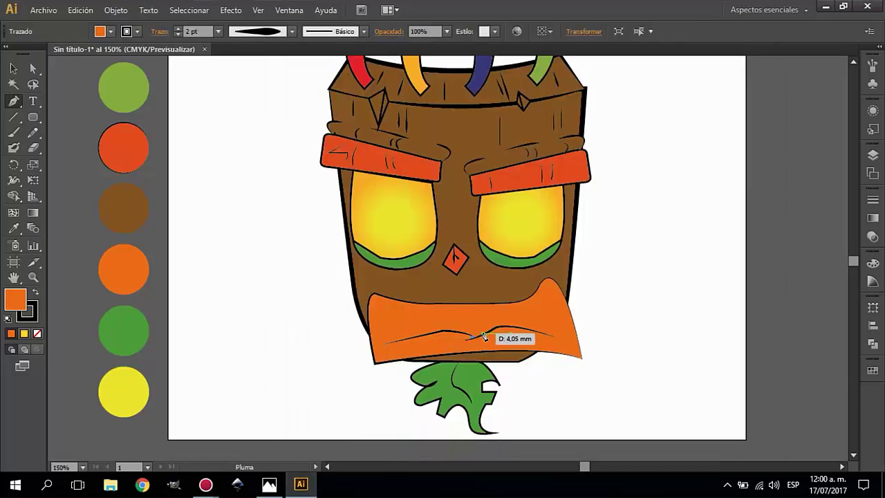
pyautogui.click(371, 295)
pyautogui.moveTo(385, 342); pyautogui.dragTo(395, 328)
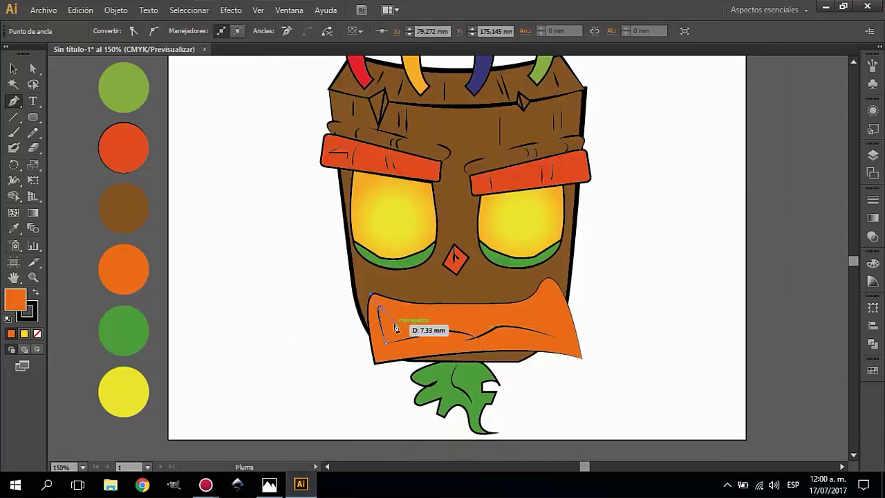
pyautogui.moveTo(532, 305); pyautogui.dragTo(537, 309)
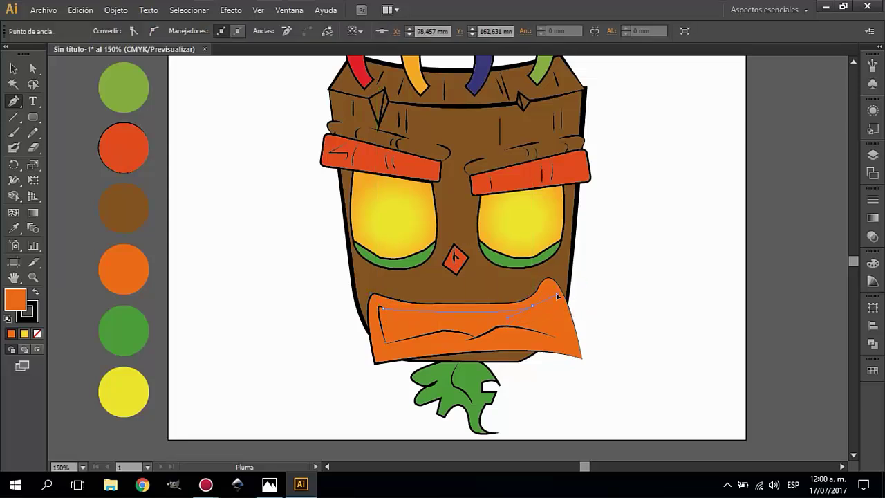
pyautogui.click(532, 306)
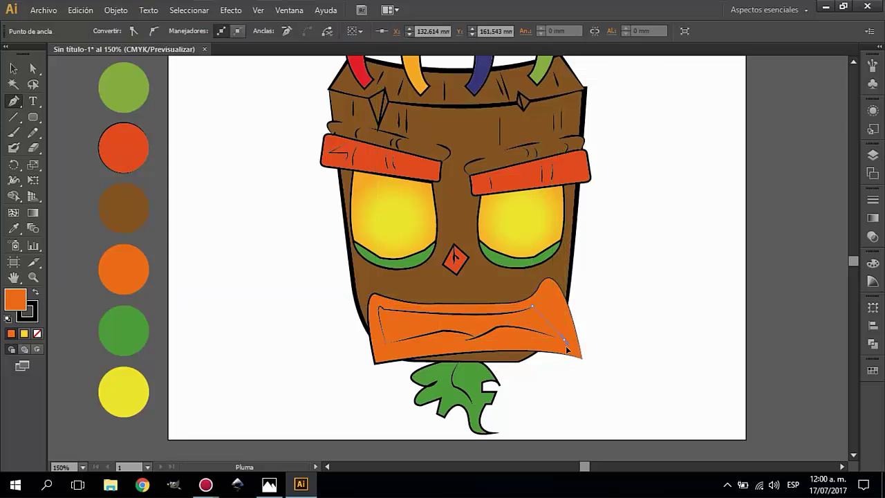
pyautogui.click(378, 307)
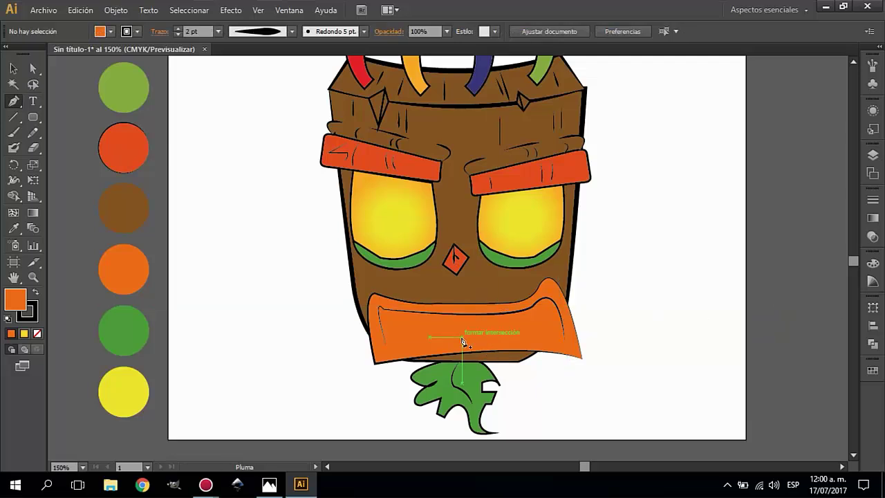
# Fill the closed mouth outline with white.
pyautogui.press('v')
pyautogui.click(100, 31)
pyautogui.click(27, 43)
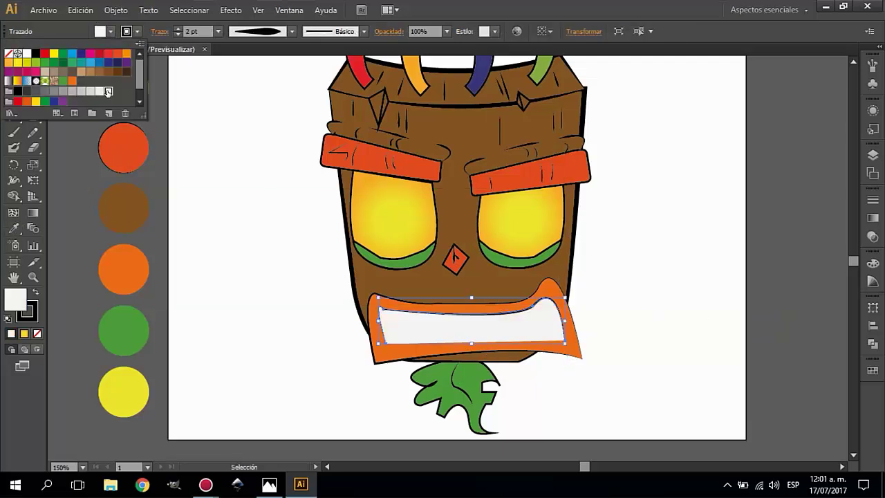
pyautogui.click(69, 266)
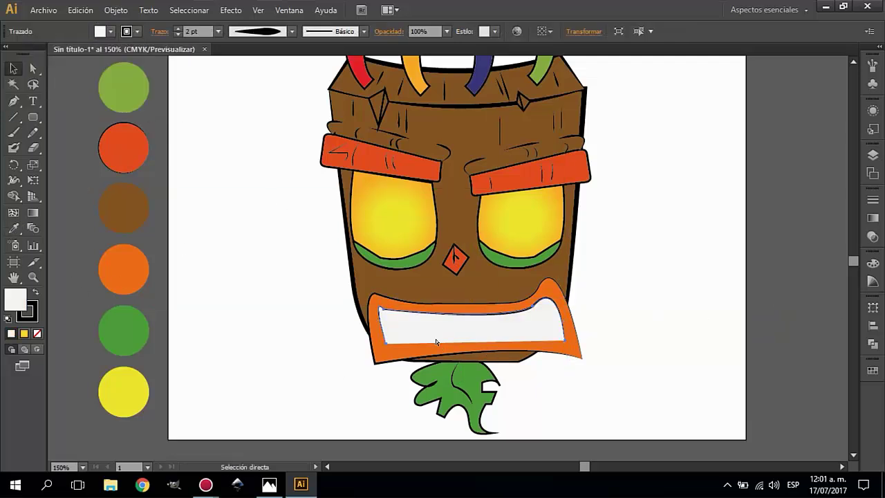
# Layer an orange copy in front and reshape it into a wavy lower lip.
pyautogui.hotkey('ctrl', '[')
pyautogui.click(510, 328)
pyautogui.moveTo(510, 327); pyautogui.dragTo(465, 342)
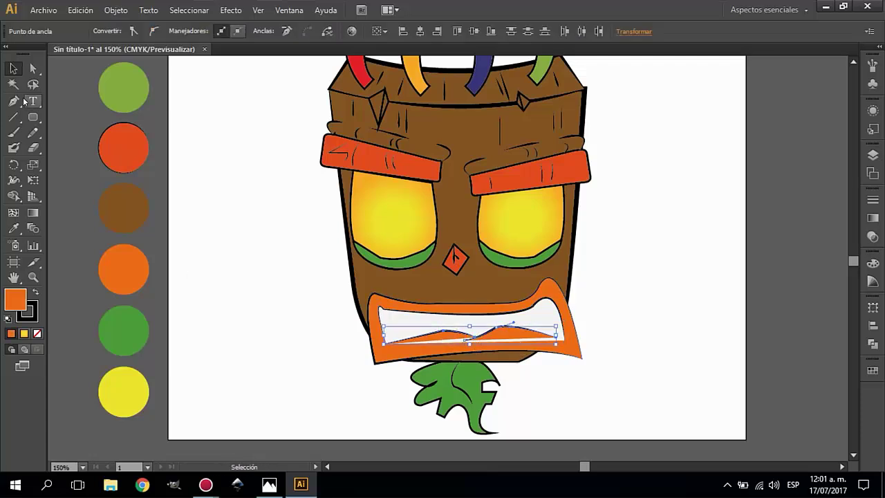
pyautogui.moveTo(469, 342)
pyautogui.mouseDown()
pyautogui.moveTo(454, 348)
pyautogui.moveTo(556, 339)
pyautogui.mouseUp()
pyautogui.moveTo(484, 338)
pyautogui.mouseDown()
pyautogui.moveTo(472, 342)
pyautogui.moveTo(483, 339)
pyautogui.mouseUp()
pyautogui.click(223, 348)
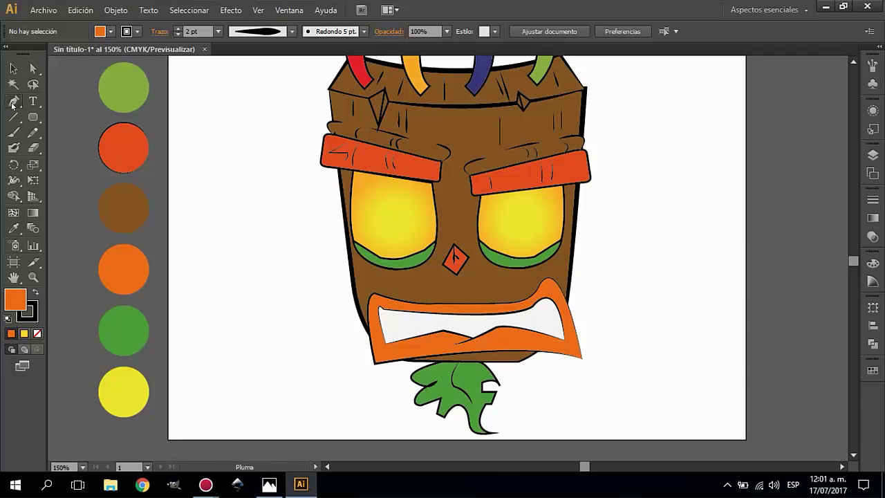
pyautogui.click(101, 32)
# Draw curved tooth-divider lines across the white mouth, checking the reference photo.
pyautogui.click(110, 96)
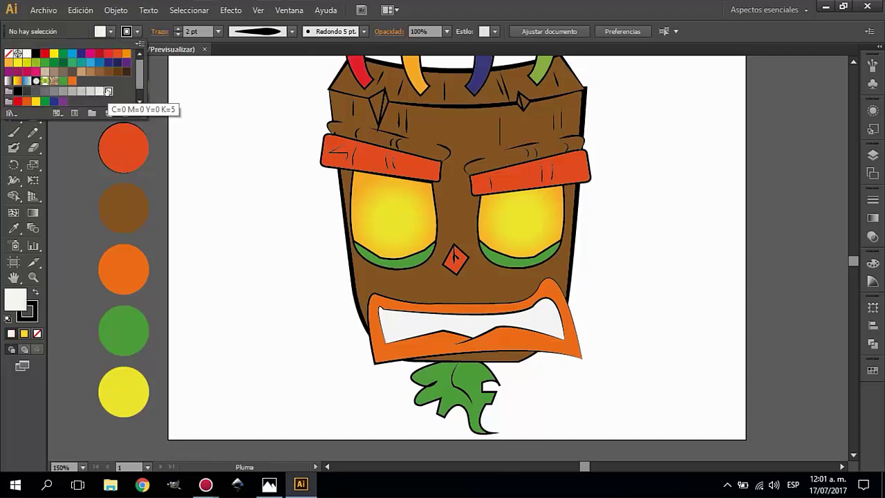
pyautogui.click(304, 483)
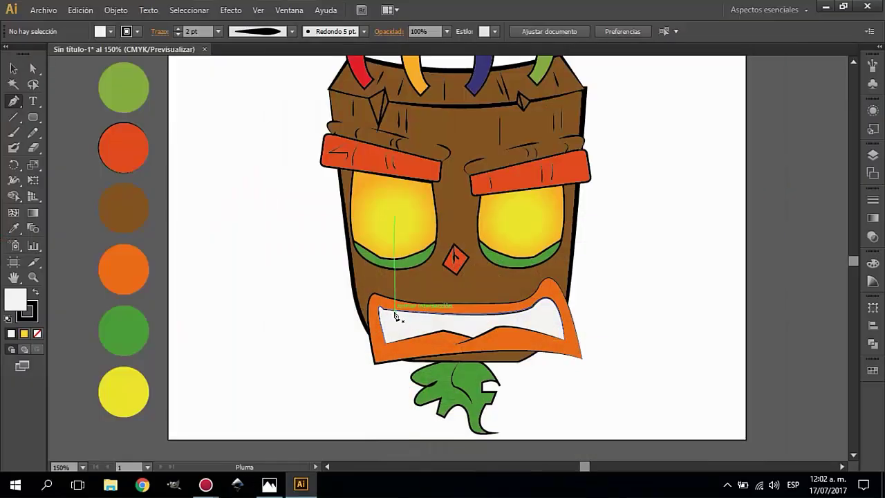
pyautogui.moveTo(394, 340)
pyautogui.mouseDown()
pyautogui.moveTo(429, 363)
pyautogui.moveTo(767, 326)
pyautogui.mouseUp()
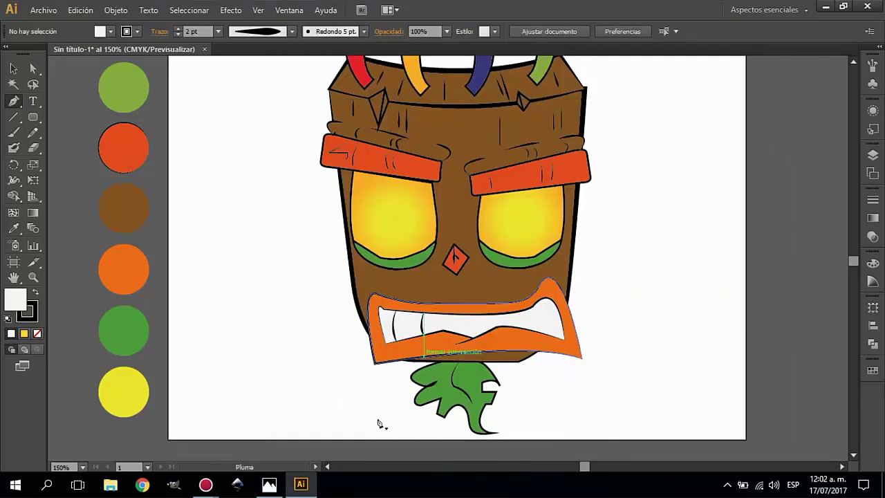
pyautogui.click(270, 484)
pyautogui.click(274, 486)
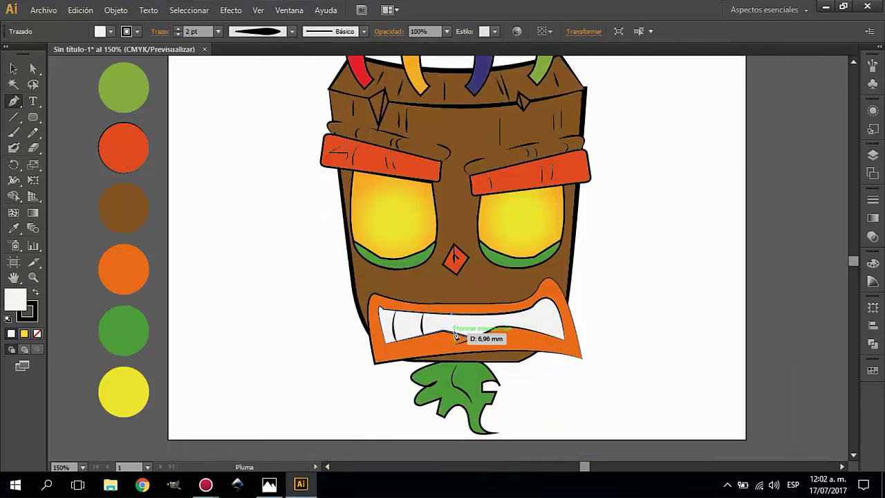
pyautogui.moveTo(379, 321); pyautogui.dragTo(394, 319)
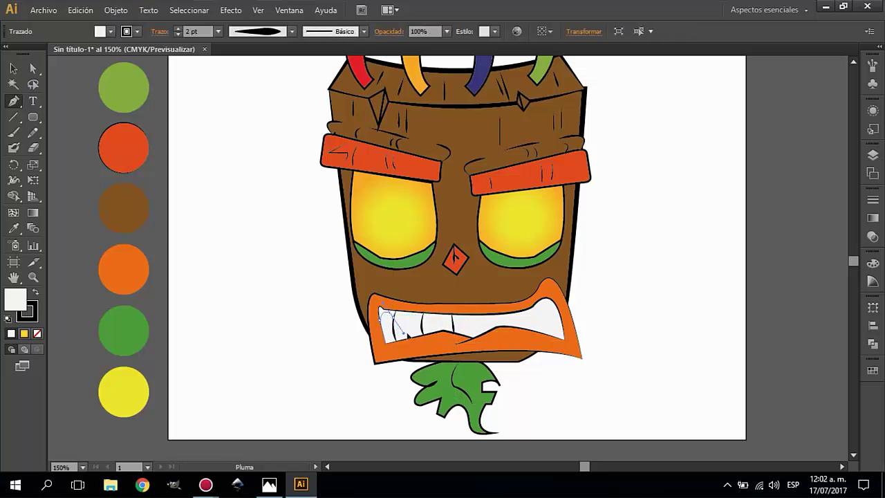
pyautogui.moveTo(470, 337)
pyautogui.mouseDown()
pyautogui.moveTo(514, 329)
pyautogui.moveTo(559, 340)
pyautogui.mouseUp()
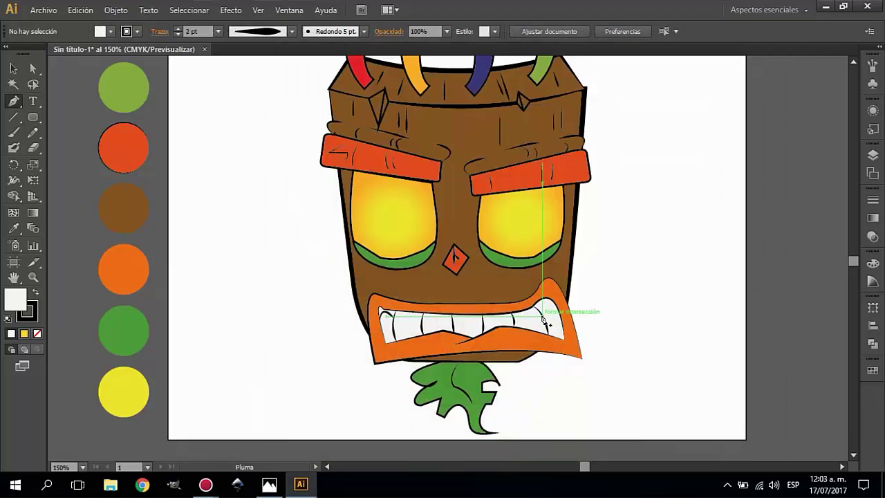
pyautogui.moveTo(547, 287); pyautogui.dragTo(551, 302)
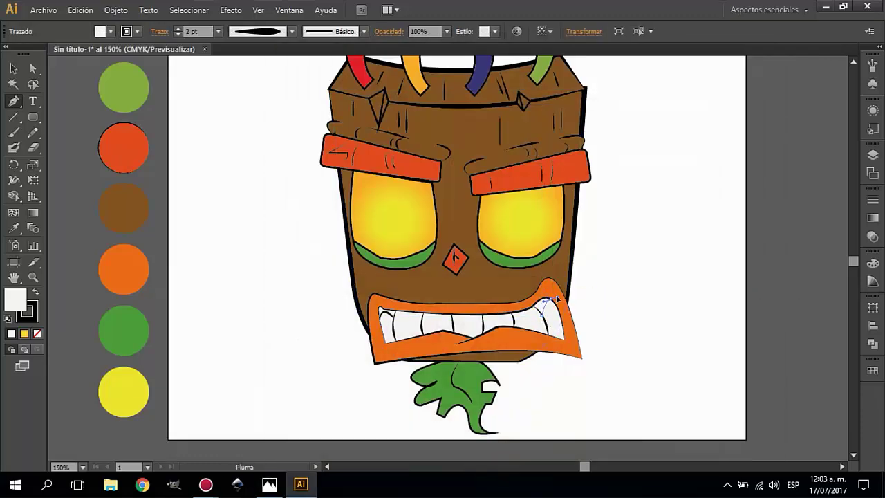
pyautogui.keyDown('ctrl'); pyautogui.click(760, 264); pyautogui.keyUp('ctrl')
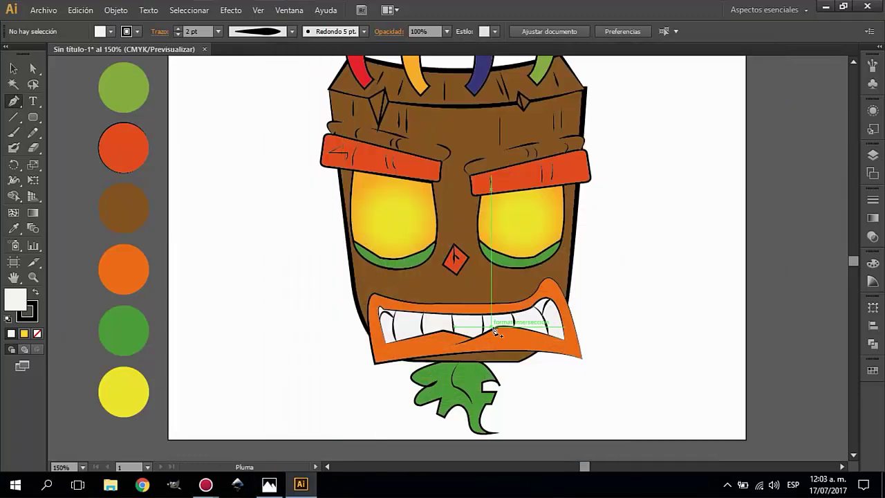
# Sample the orange swatch and draw curved lines along the lower lip.
pyautogui.moveTo(500, 337)
pyautogui.mouseDown()
pyautogui.moveTo(760, 298)
pyautogui.moveTo(110, 199)
pyautogui.mouseUp()
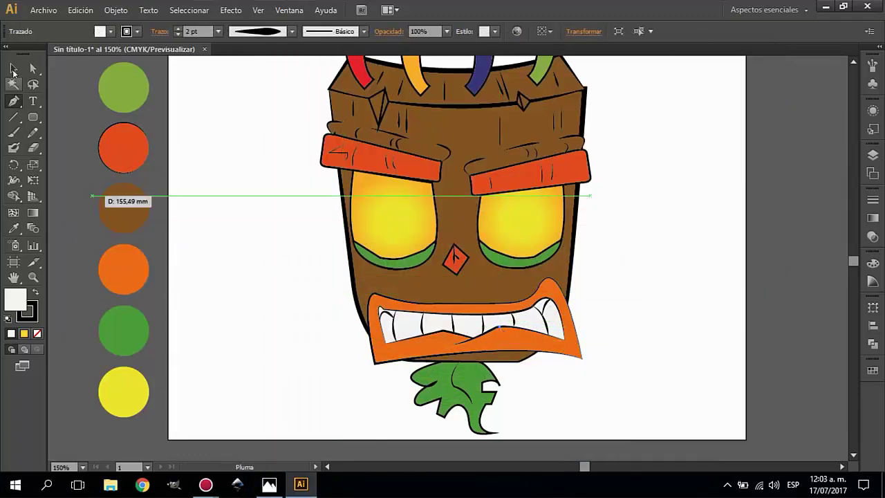
pyautogui.keyDown('ctrl'); pyautogui.click(123, 269); pyautogui.keyUp('ctrl')
pyautogui.keyDown('ctrl'); pyautogui.click(296, 63); pyautogui.keyUp('ctrl')
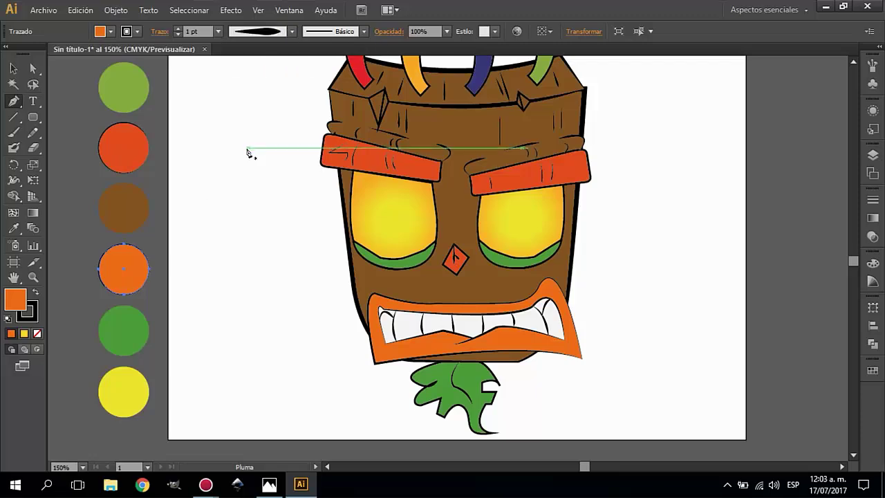
pyautogui.moveTo(511, 334); pyautogui.dragTo(512, 344)
pyautogui.keyDown('ctrl'); pyautogui.click(343, 435); pyautogui.keyUp('ctrl')
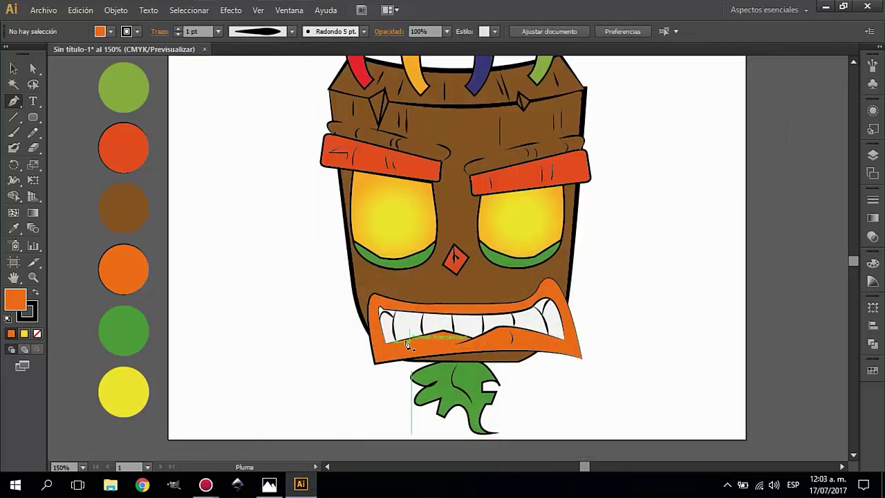
pyautogui.click(406, 344)
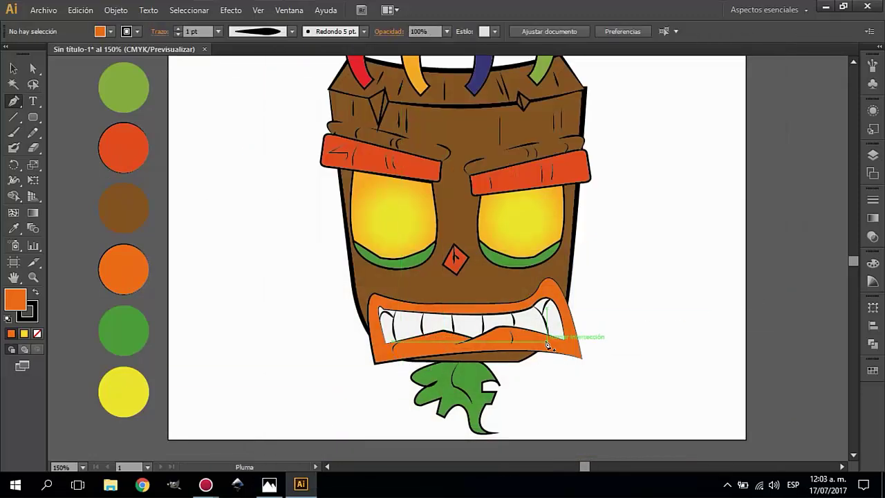
pyautogui.moveTo(588, 335); pyautogui.dragTo(568, 343)
pyautogui.keyDown('ctrl'); pyautogui.click(649, 315); pyautogui.keyUp('ctrl')
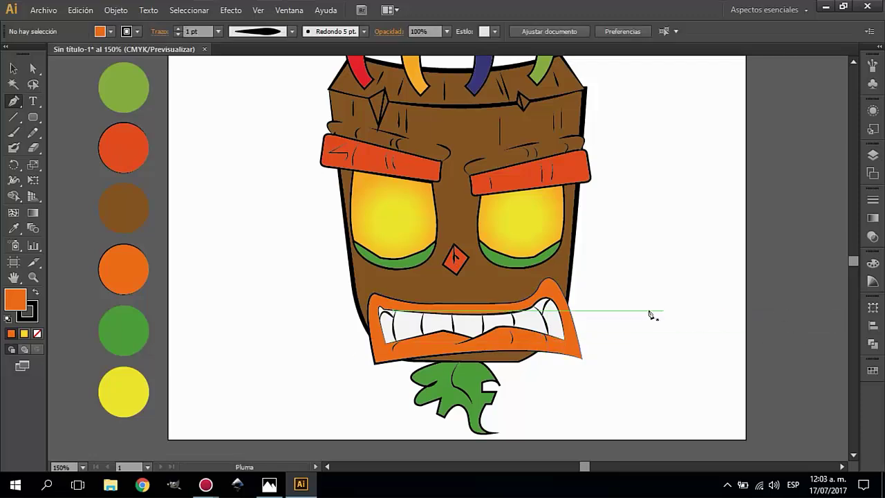
pyautogui.click(429, 340)
pyautogui.keyDown('ctrl'); pyautogui.click(732, 330); pyautogui.keyUp('ctrl')
# Place points at the mouth's left and switch to a brown fill for shading.
pyautogui.click(268, 484)
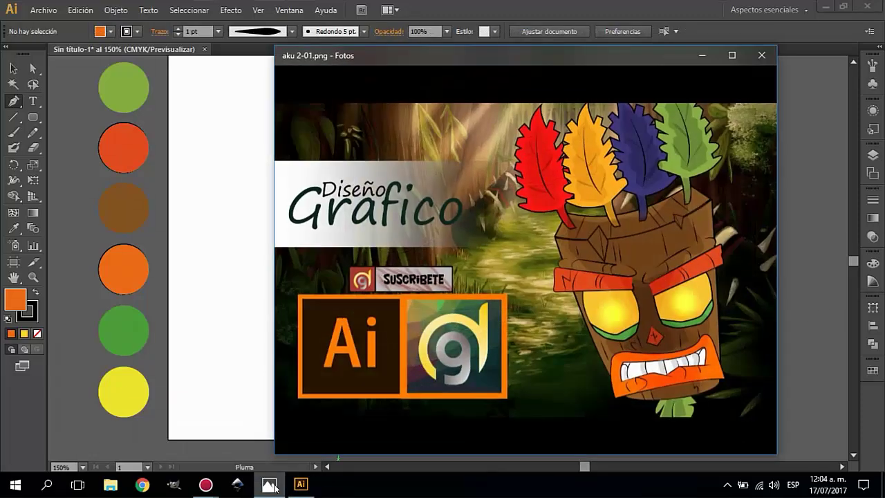
pyautogui.click(269, 484)
pyautogui.click(374, 290)
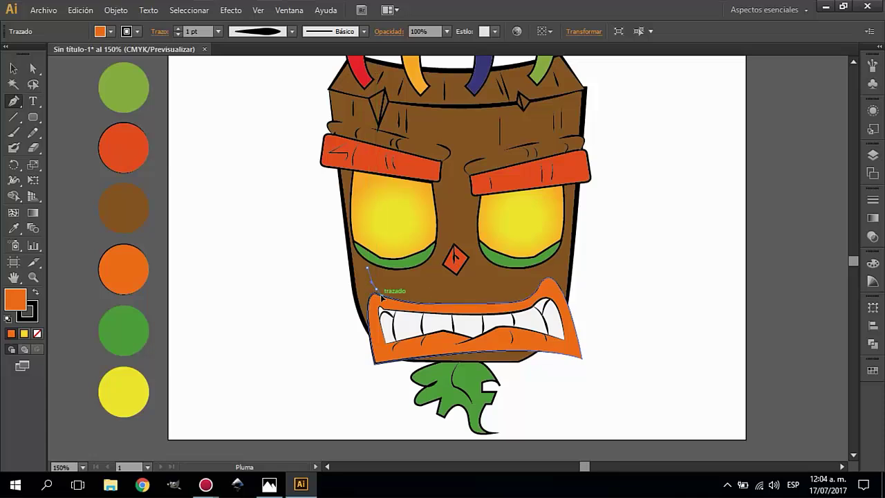
pyautogui.click(368, 268)
pyautogui.keyDown('ctrl'); pyautogui.click(100, 211); pyautogui.keyUp('ctrl')
pyautogui.click(13, 69)
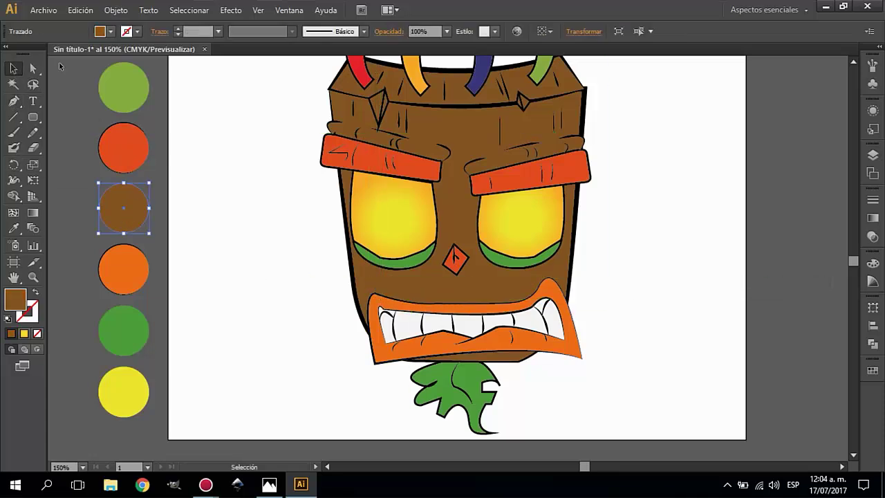
pyautogui.click(13, 100)
# Attempt a brown shading path above the mouth, undoing each misplaced point.
pyautogui.click(433, 263)
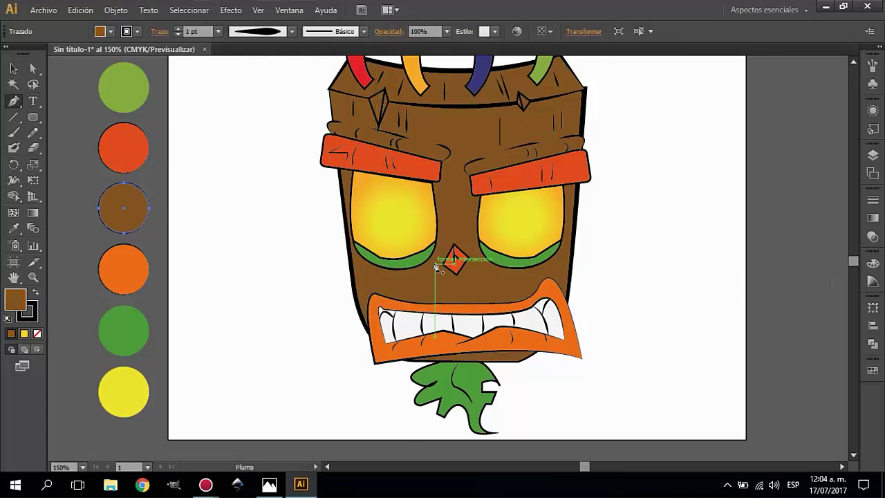
pyautogui.moveTo(441, 294); pyautogui.dragTo(440, 311)
pyautogui.hotkey('ctrl', 'z')
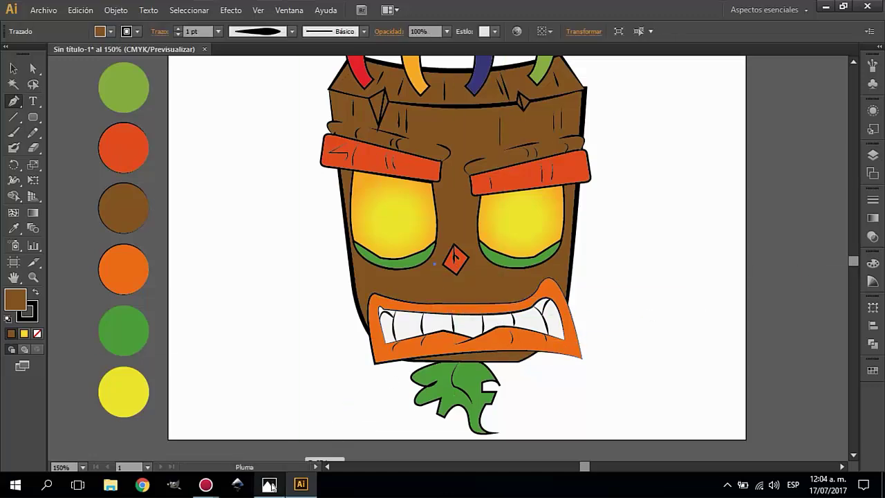
pyautogui.hotkey('ctrl', 'z')
pyautogui.hotkey('ctrl', 'z')
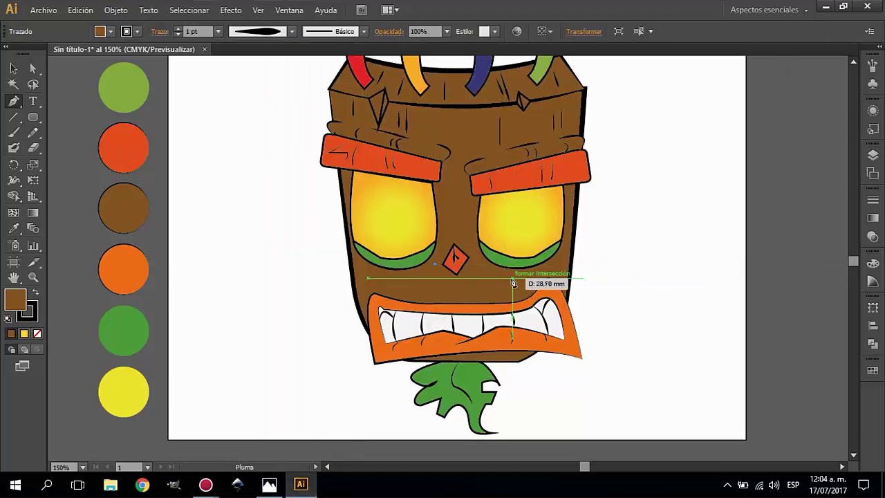
pyautogui.click(564, 250)
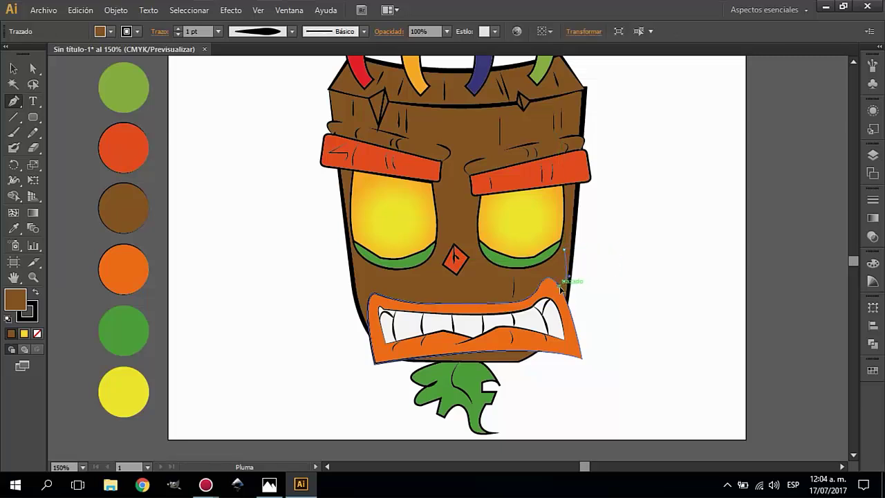
pyautogui.hotkey('ctrl', 'z')
pyautogui.click(360, 264)
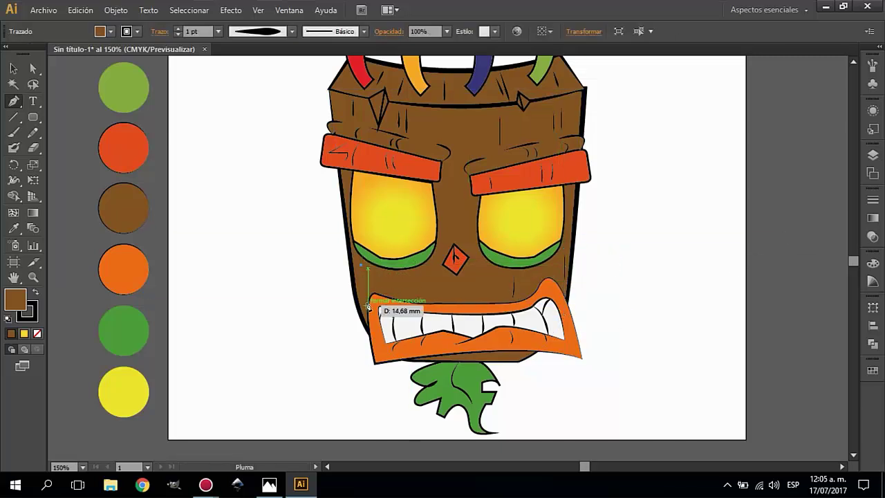
pyautogui.hotkey('ctrl', 'z')
pyautogui.moveTo(418, 269); pyautogui.dragTo(426, 295)
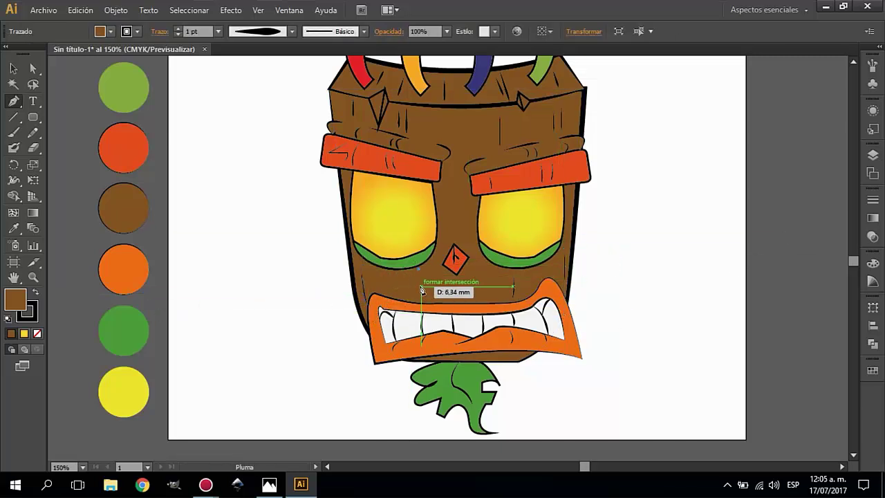
pyautogui.hotkey('ctrl', 'z')
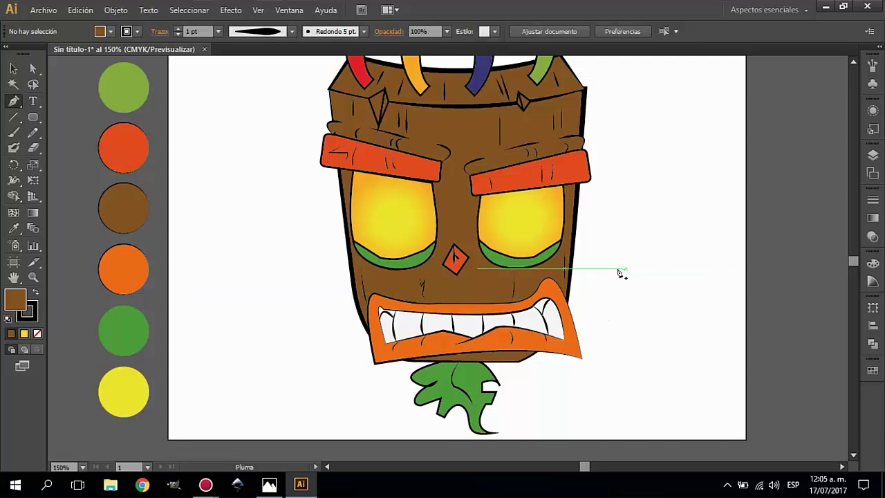
pyautogui.moveTo(414, 278); pyautogui.dragTo(416, 304)
pyautogui.hotkey('ctrl', 'z')
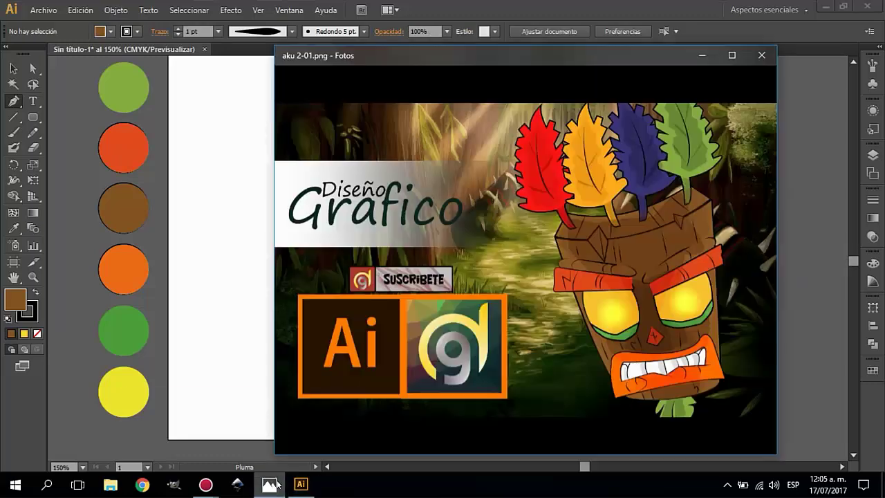
pyautogui.click(268, 484)
pyautogui.click(297, 486)
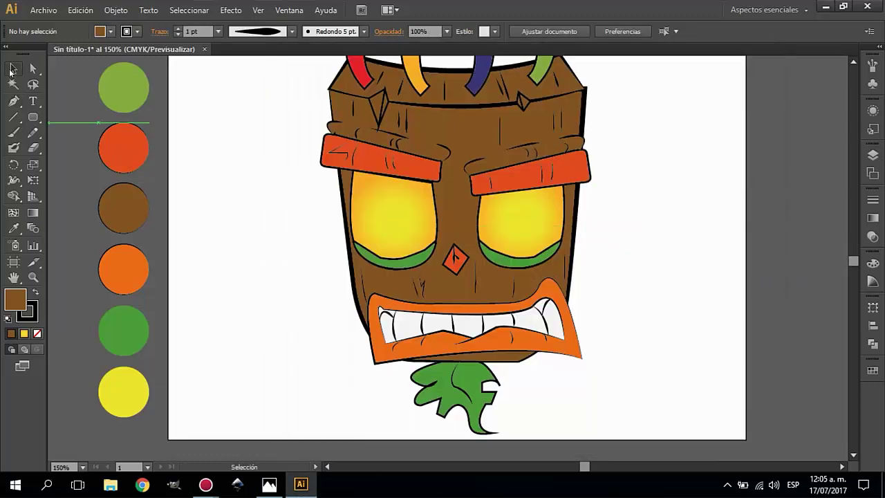
# Drag the orange mouth's top edge up slightly to fit the wooden face.
pyautogui.press('v')
pyautogui.click(472, 284)
pyautogui.moveTo(474, 278); pyautogui.dragTo(430, 298)
pyautogui.press('a')
pyautogui.click(746, 293)
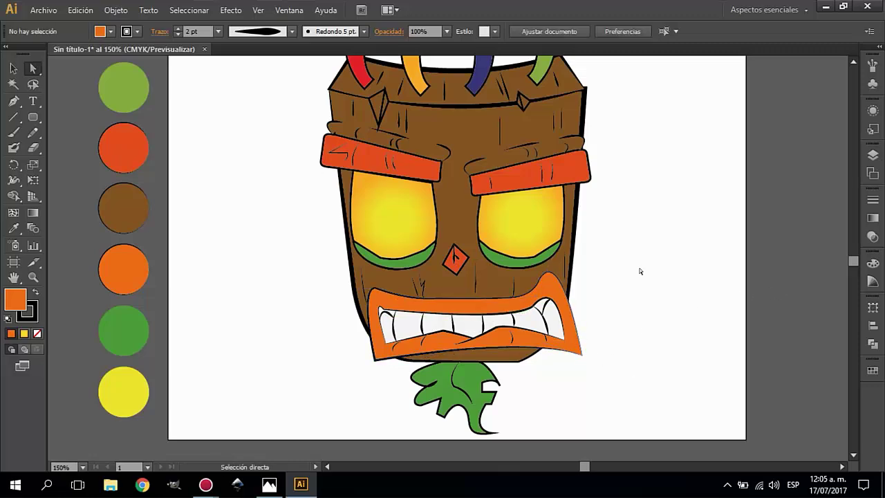
# Start the brown face-centre shape at the forehead, tracing down the left side to the inner eye.
pyautogui.scroll(-1, 640, 270)
pyautogui.scroll(2, 638, 270)
pyautogui.scroll(-1, 638, 270)
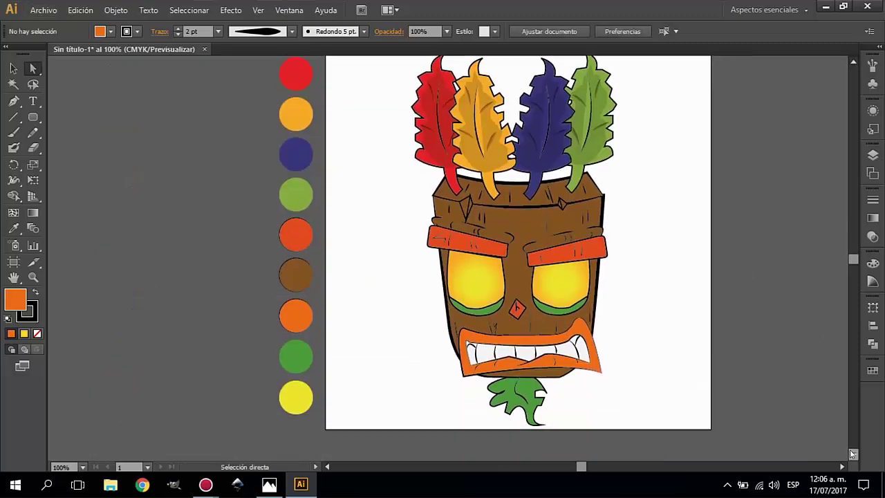
pyautogui.click(269, 486)
pyautogui.click(269, 485)
pyautogui.click(301, 484)
pyautogui.click(13, 101)
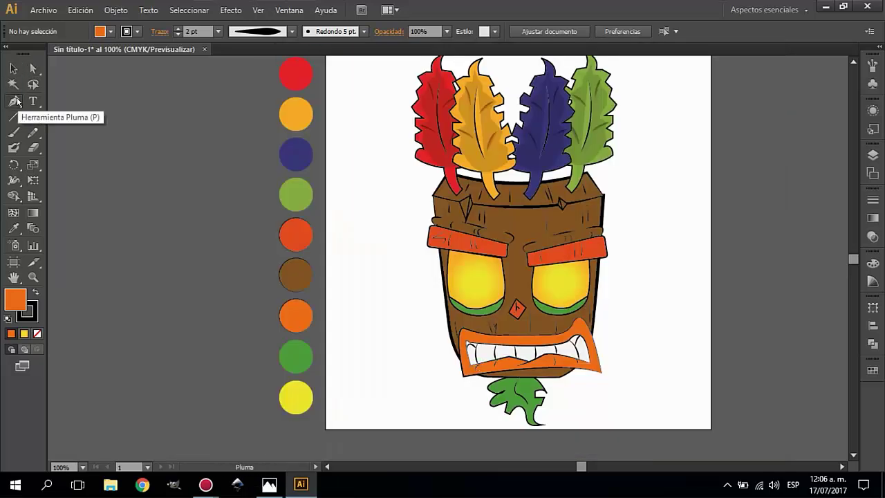
pyautogui.click(456, 185)
pyautogui.click(448, 221)
pyautogui.click(488, 257)
pyautogui.click(487, 312)
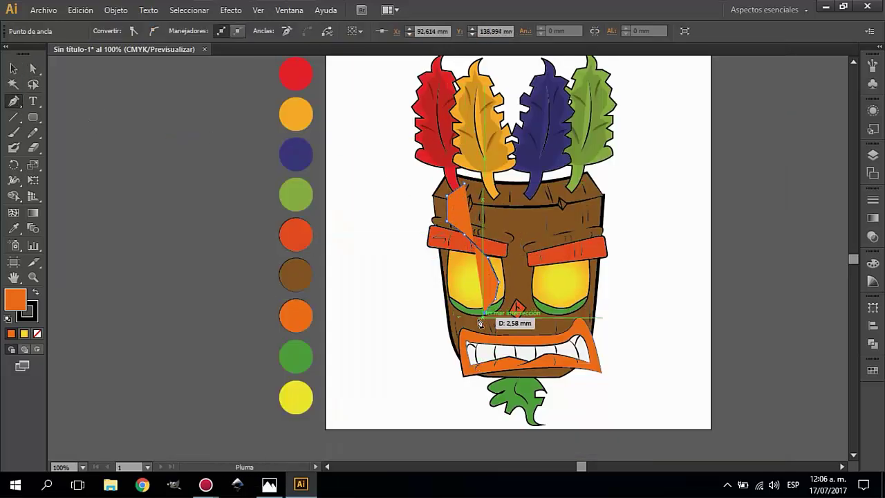
# Continue the shape along the mouth's top and up the right side, closing it at the forehead.
pyautogui.click(467, 327)
pyautogui.click(515, 338)
pyautogui.click(551, 334)
pyautogui.click(578, 311)
pyautogui.click(550, 294)
pyautogui.click(539, 281)
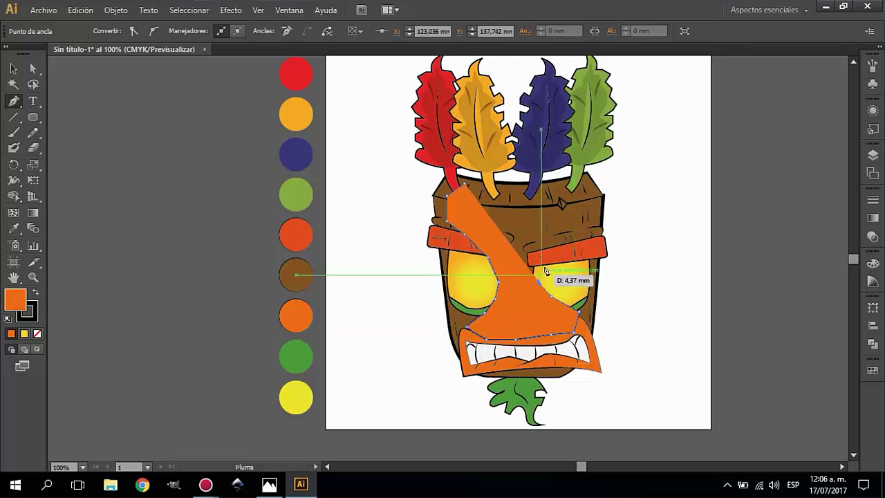
pyautogui.click(548, 263)
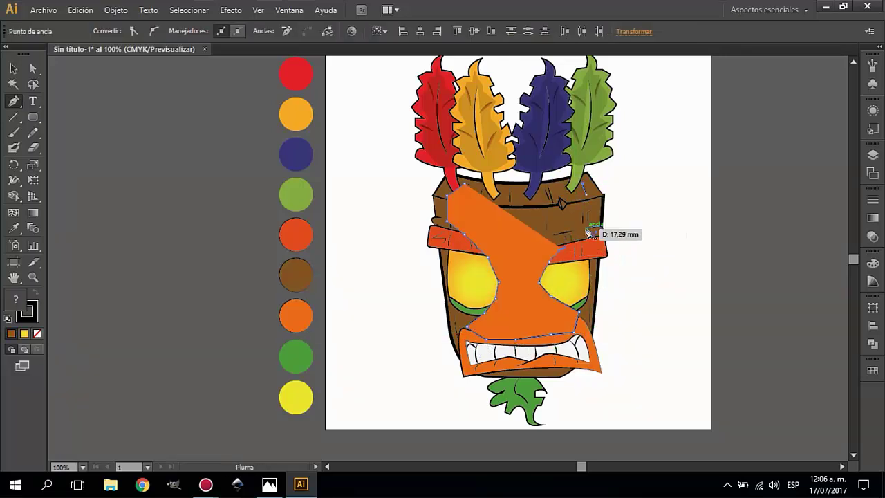
pyautogui.click(586, 225)
pyautogui.click(584, 208)
pyautogui.click(563, 199)
pyautogui.click(505, 189)
pyautogui.click(465, 187)
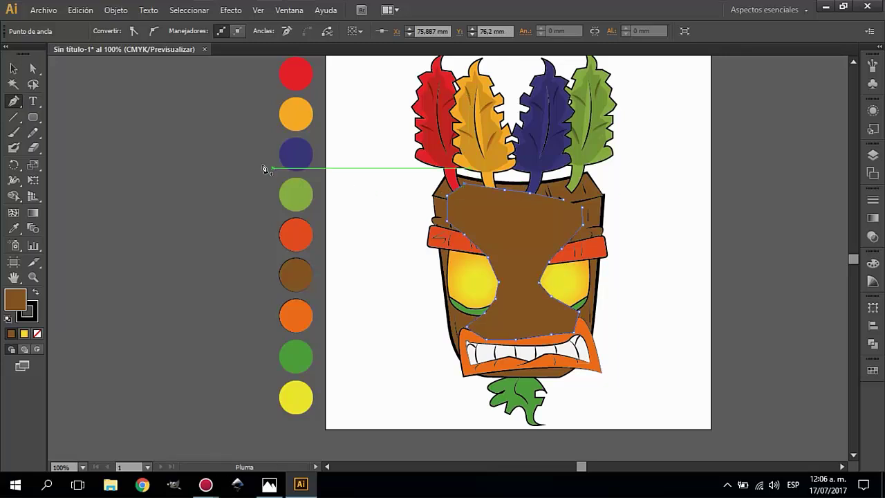
# Fill the face shading shape black and lower its opacity to 20%.
pyautogui.press('v')
pyautogui.click(872, 263)
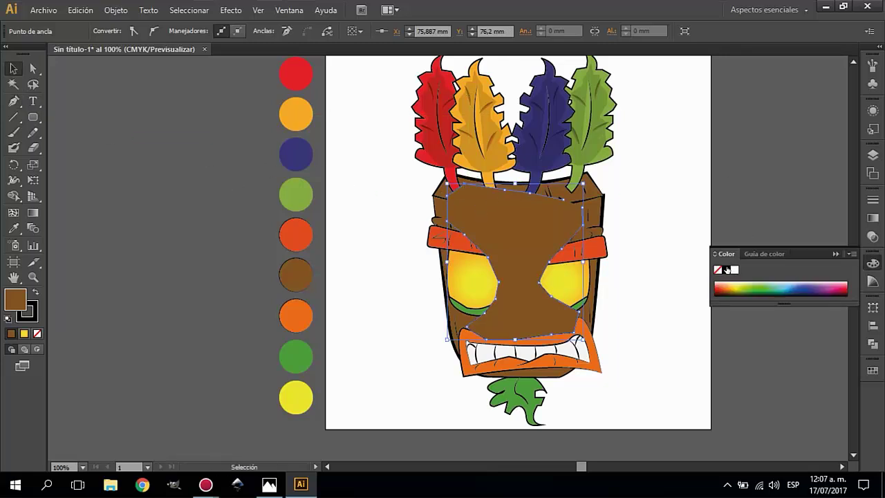
pyautogui.click(854, 297)
pyautogui.click(872, 218)
pyautogui.click(872, 236)
pyautogui.click(850, 207)
pyautogui.click(842, 247)
# Set the shape's blend mode to Oscurecer (Darken), after briefly trying Soft Light.
pyautogui.click(734, 207)
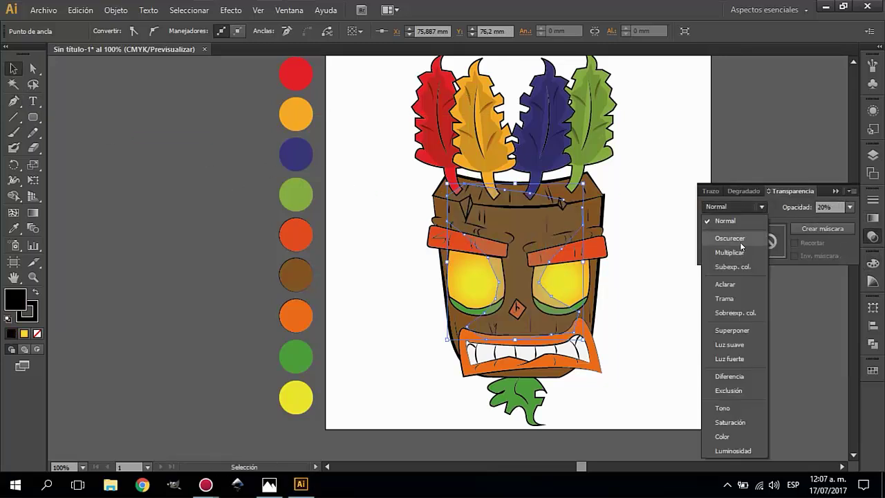
pyautogui.click(731, 237)
pyautogui.click(734, 206)
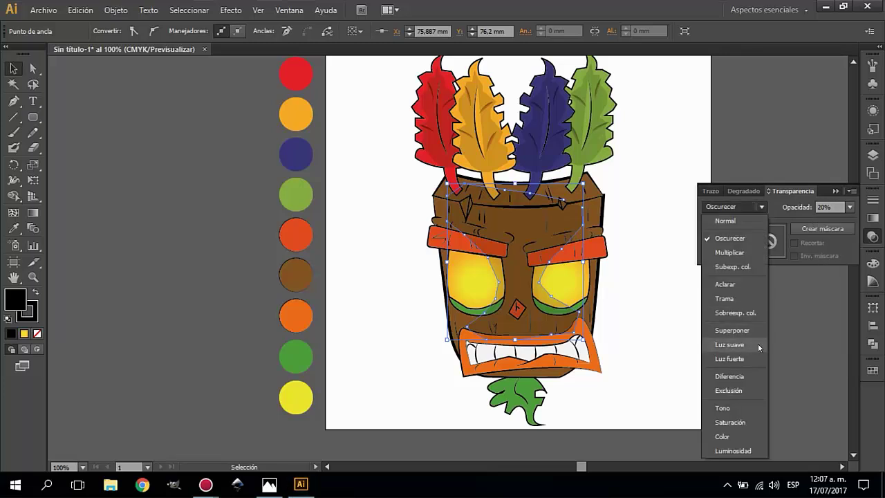
pyautogui.click(755, 344)
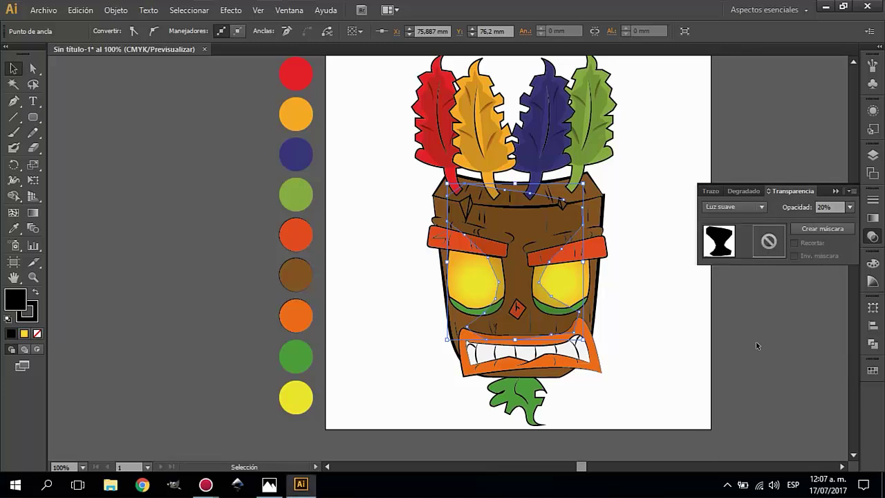
pyautogui.click(760, 206)
pyautogui.click(731, 237)
pyautogui.click(780, 139)
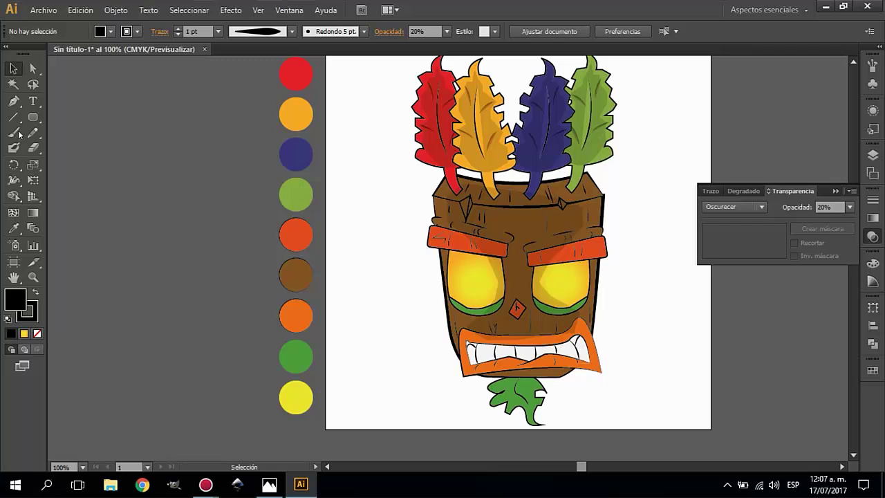
# Draw a closed shading shape with the Pen tool from the brow down beside the nose.
pyautogui.click(13, 101)
pyautogui.click(499, 237)
pyautogui.click(504, 282)
pyautogui.click(496, 320)
pyautogui.click(535, 332)
pyautogui.click(548, 309)
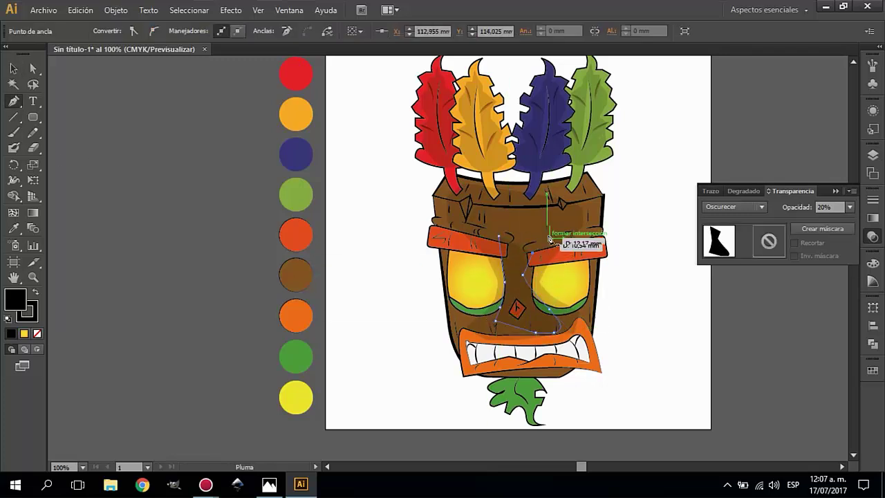
pyautogui.click(549, 239)
# Give the nose shading shape a black fill, 30% opacity and Oscurecer blending.
pyautogui.click(574, 229)
pyautogui.click(13, 68)
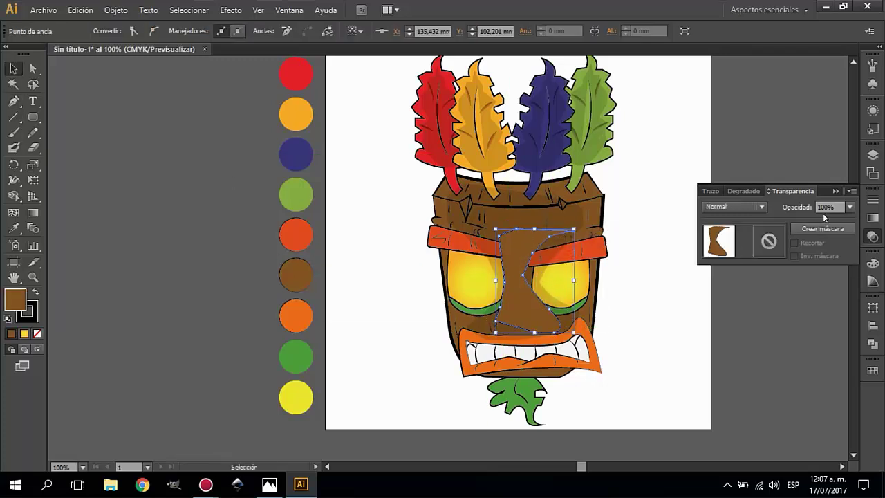
pyautogui.click(849, 207)
pyautogui.click(832, 319)
pyautogui.click(760, 207)
pyautogui.click(751, 236)
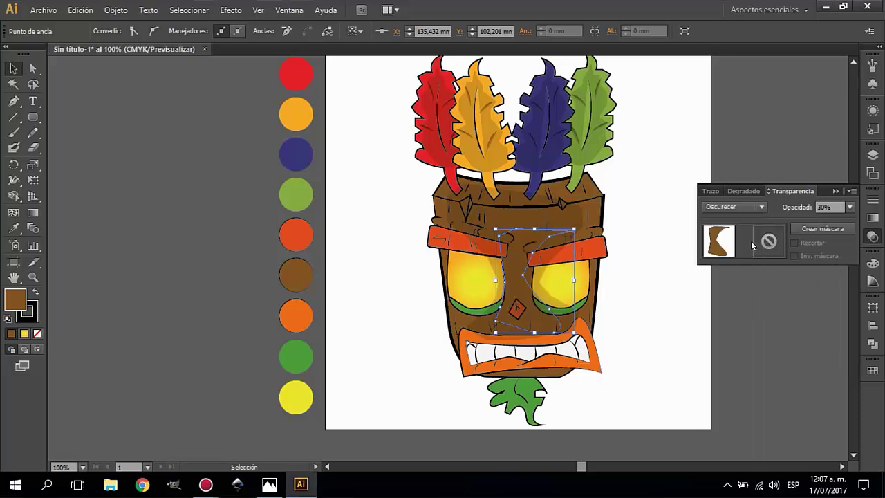
pyautogui.click(872, 262)
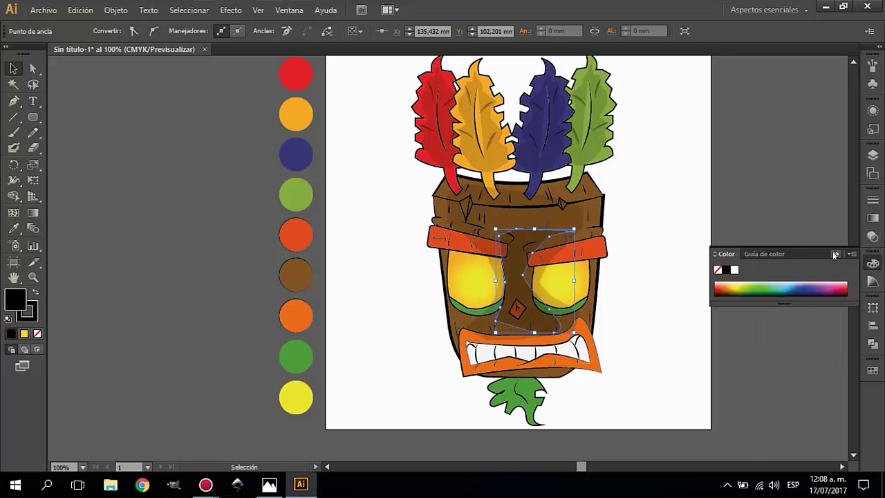
pyautogui.click(834, 254)
# Adjust the nose shading's anchor points with Direct Selection toward the brow and nose base.
pyautogui.click(33, 68)
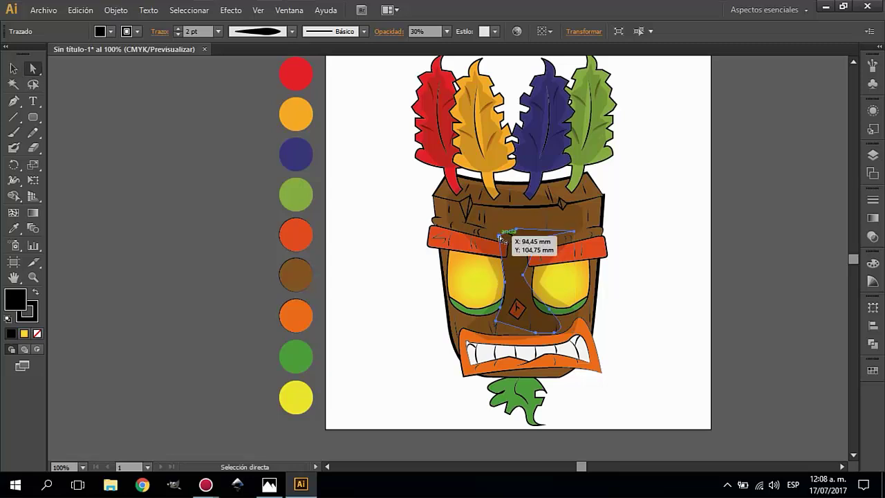
pyautogui.moveTo(534, 229); pyautogui.dragTo(517, 229)
pyautogui.moveTo(536, 334); pyautogui.dragTo(497, 319)
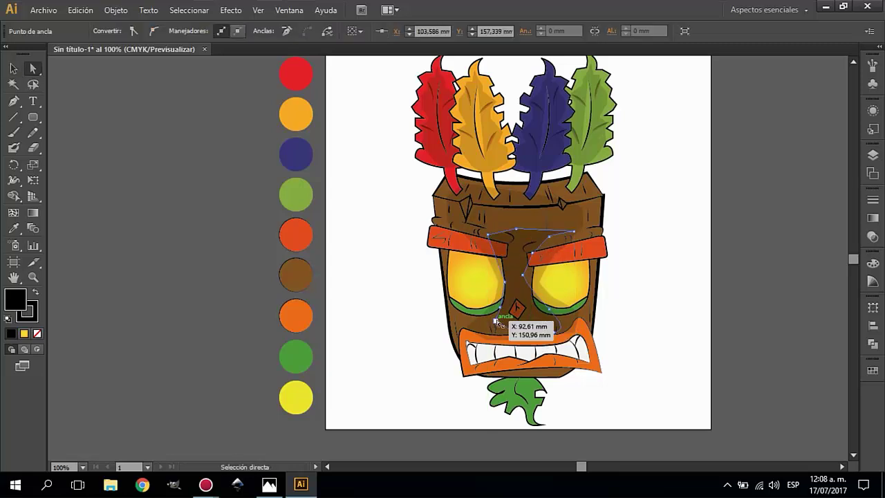
pyautogui.click(273, 296)
pyautogui.click(852, 64)
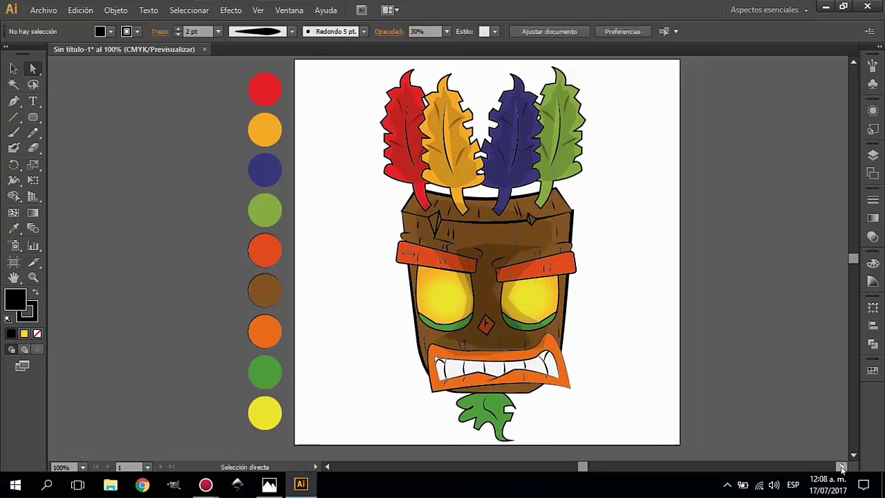
# Move aside and close the reference photo window covering the artboard.
pyautogui.hscroll(3, 841, 467)
pyautogui.hscroll(10, 841, 466)
pyautogui.hotkey('alt', 'Tab')
pyautogui.moveTo(487, 211); pyautogui.dragTo(545, 194)
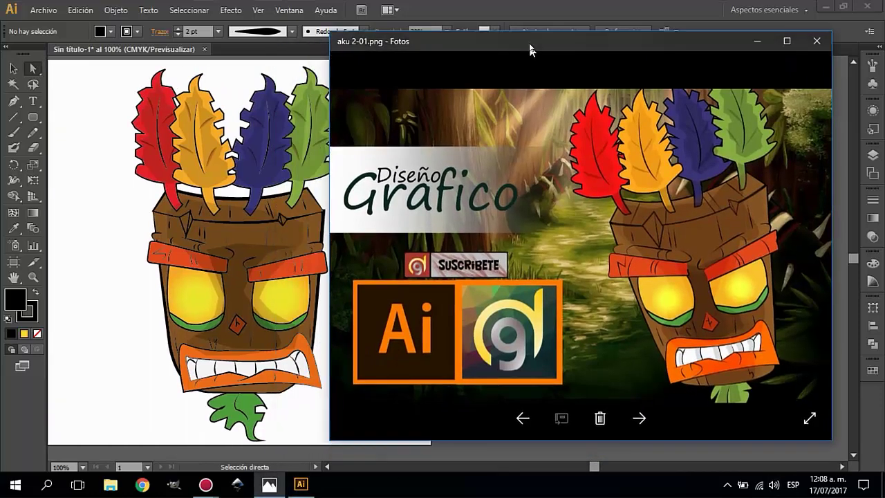
pyautogui.click(758, 38)
# Marquee-select every part of the mask and group it with Objeto > Agrupar.
pyautogui.click(13, 68)
pyautogui.moveTo(92, 65); pyautogui.dragTo(386, 339)
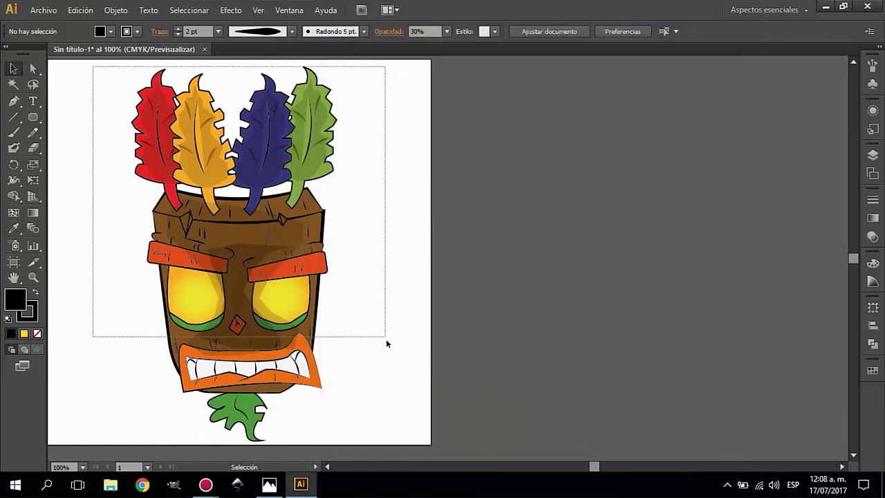
pyautogui.click(116, 10)
pyautogui.click(158, 61)
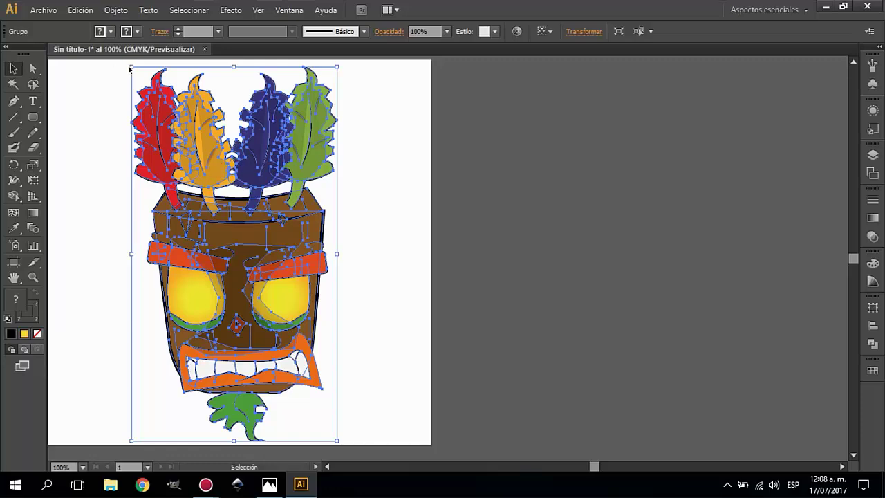
pyautogui.click(360, 224)
pyautogui.click(269, 484)
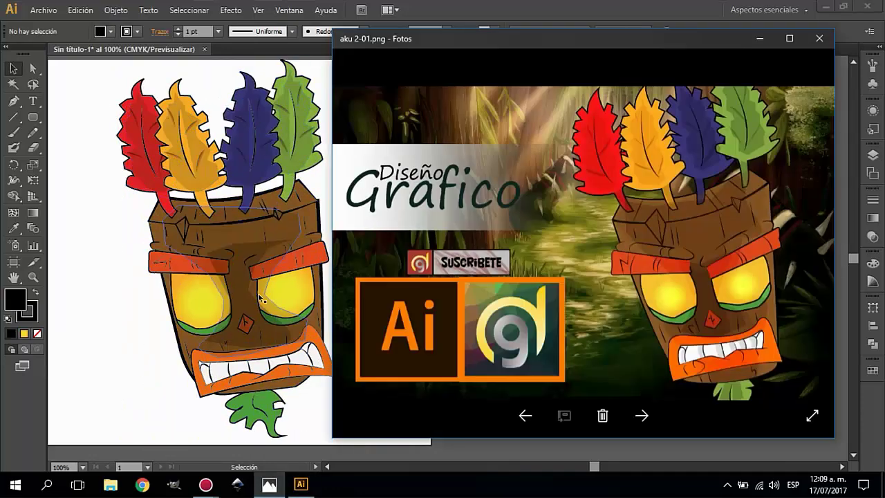
pyautogui.moveTo(566, 38); pyautogui.dragTo(576, 38)
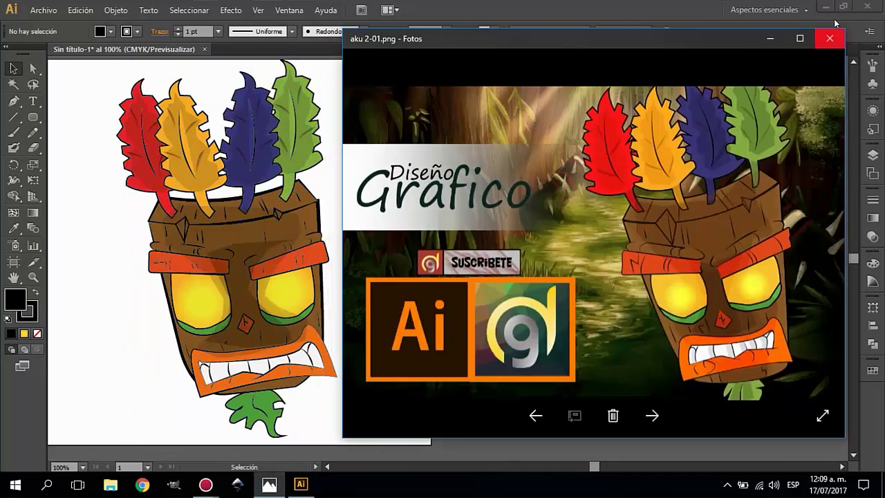